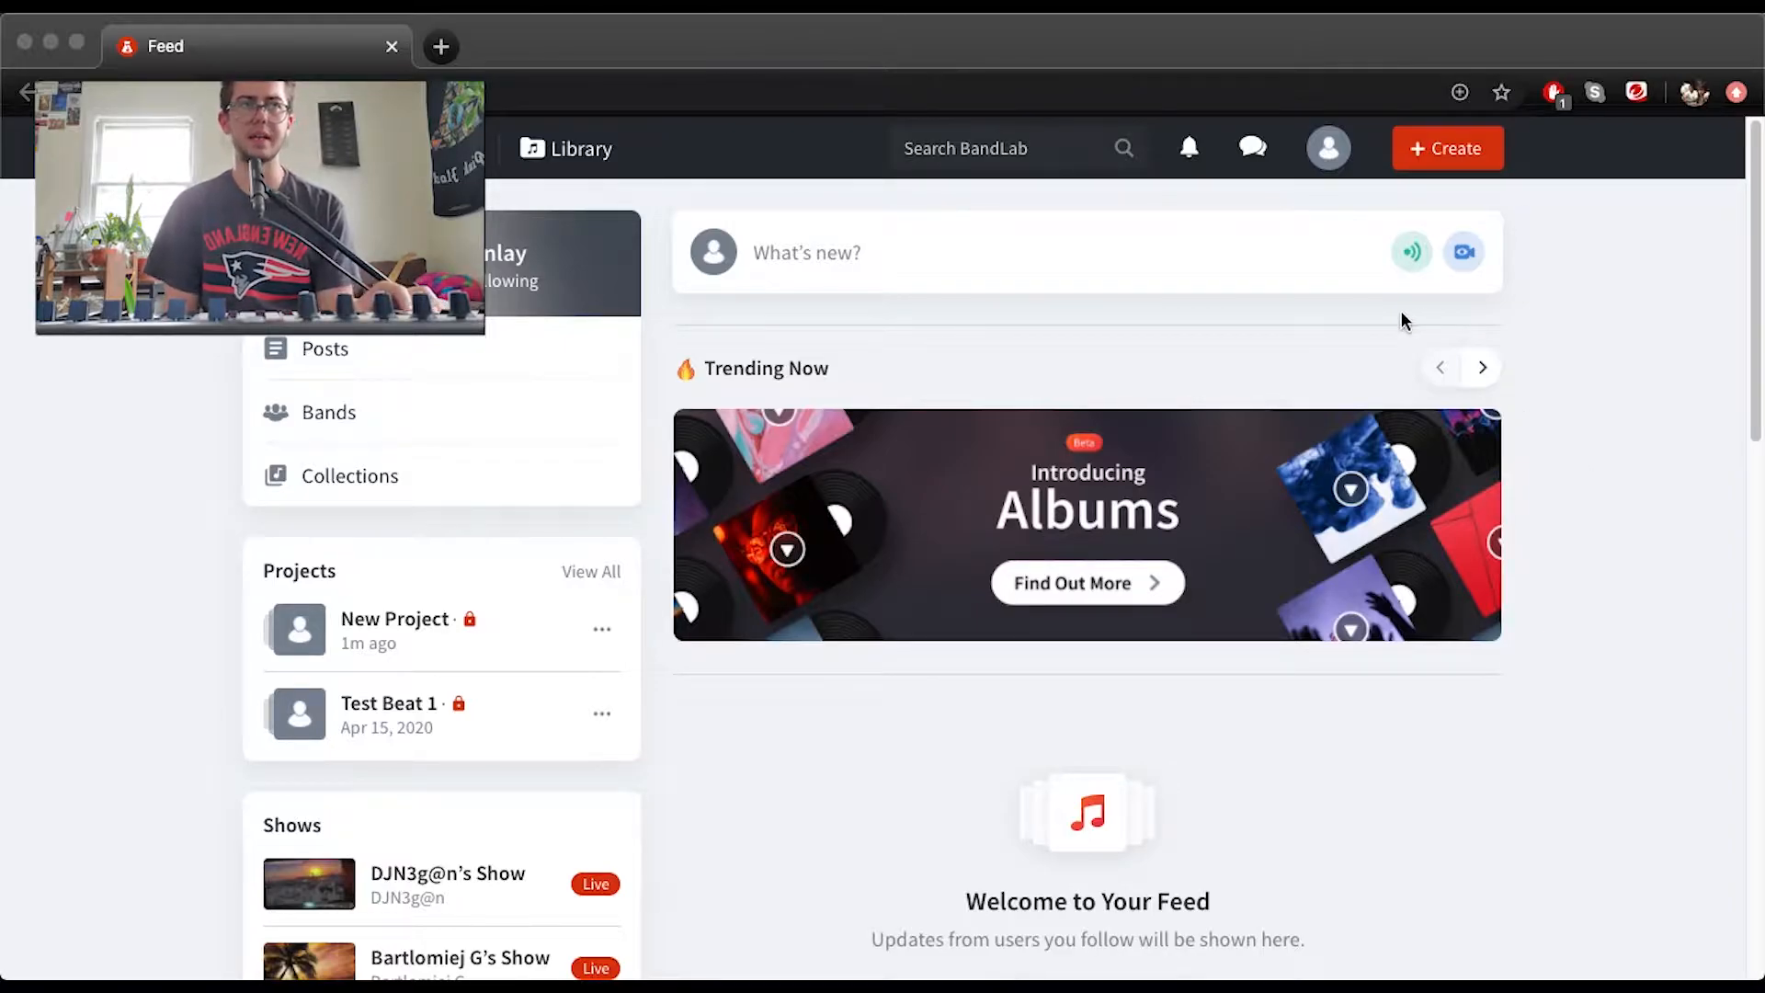
# Create a new project with a Drum Machine track and delete its default pattern A and B regions from the timeline
pyautogui.click(1562, 271)
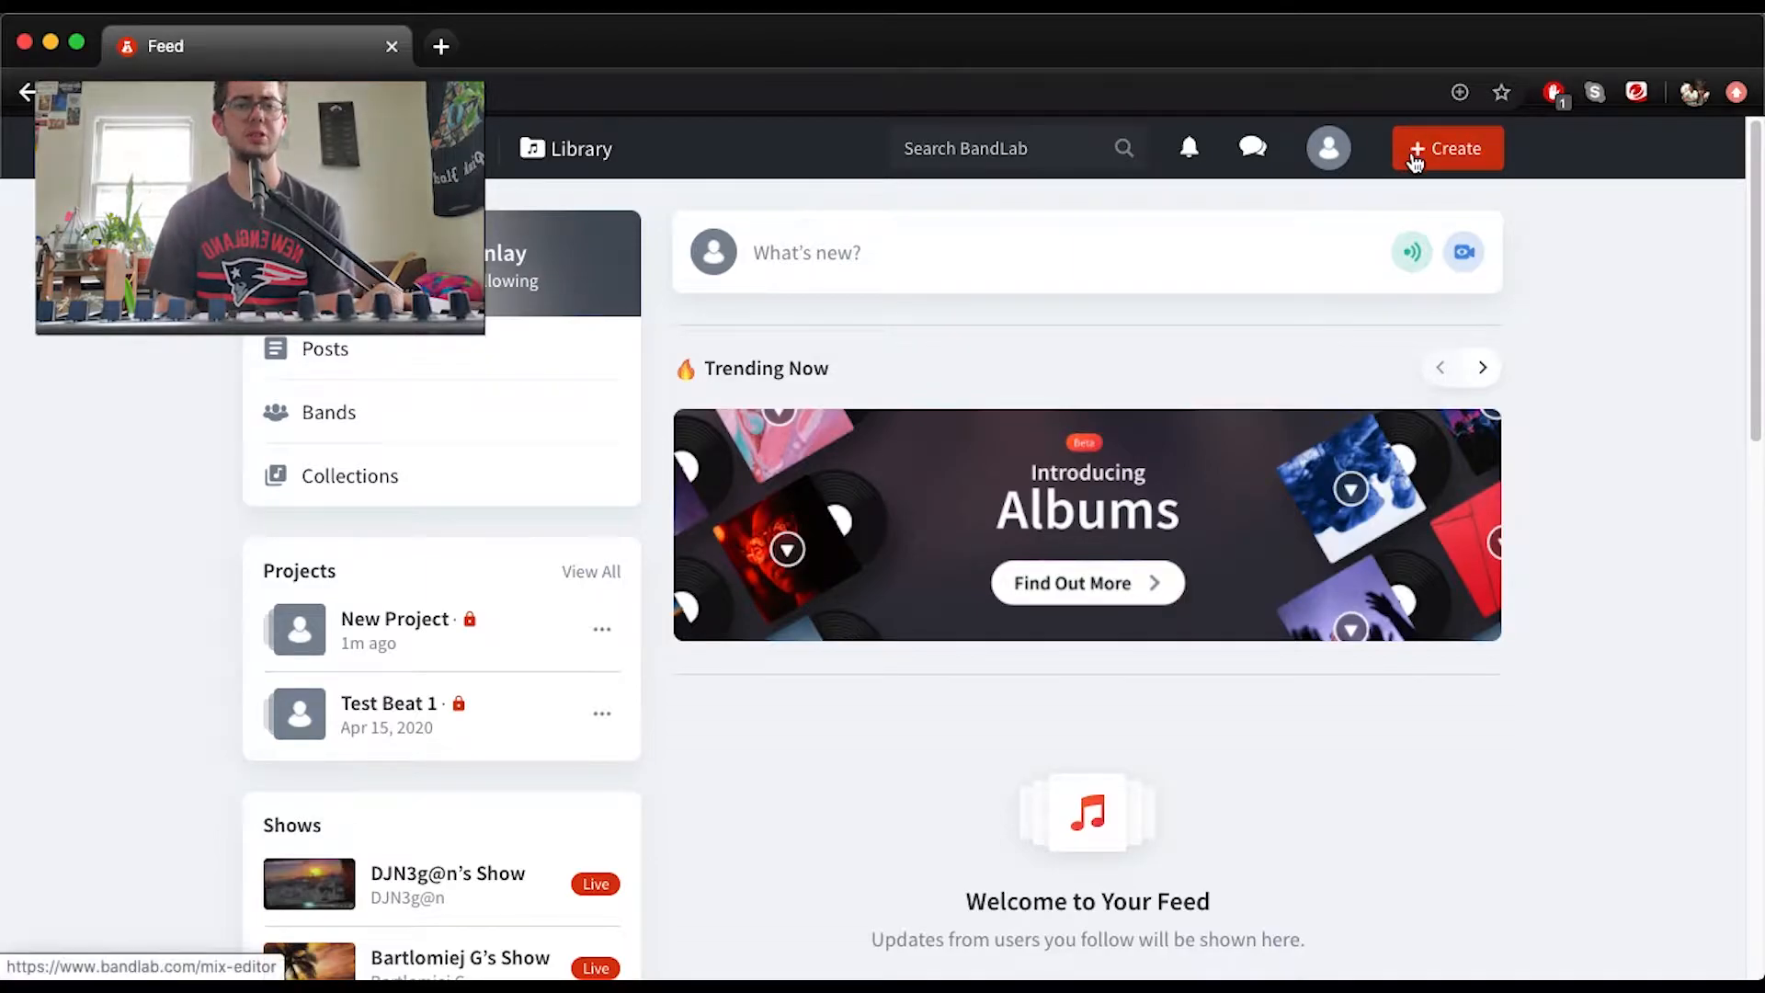
pyautogui.click(1415, 158)
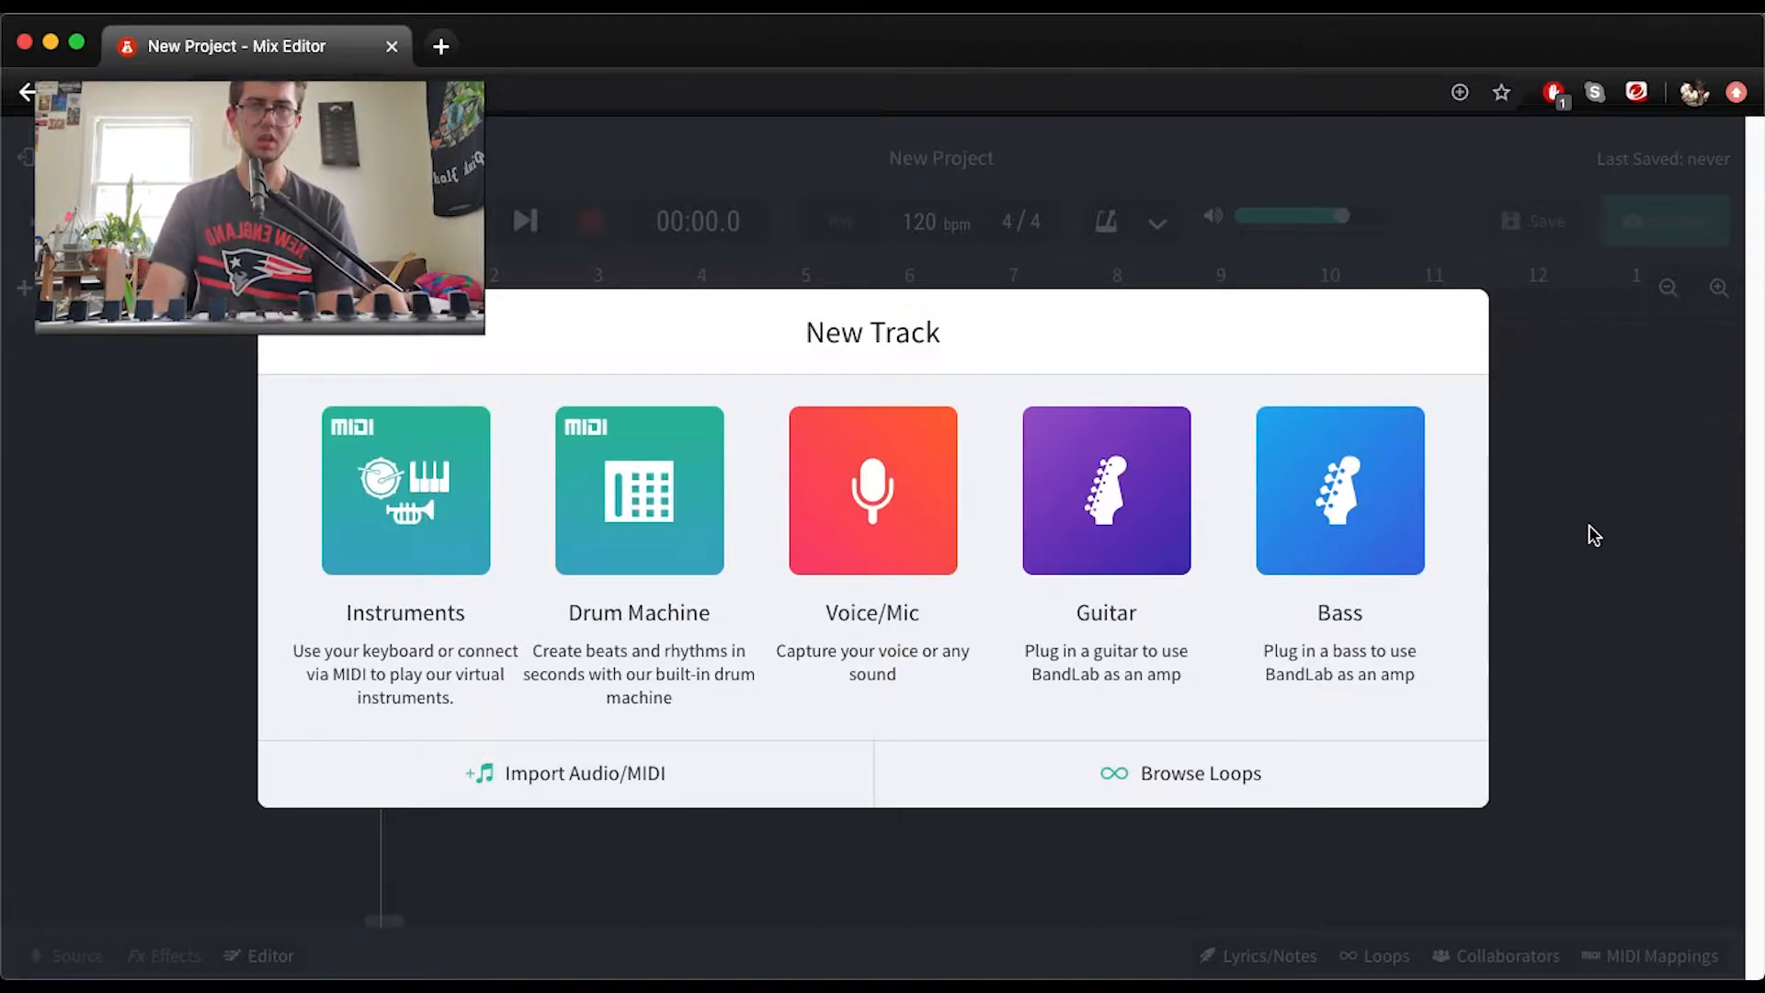
pyautogui.click(643, 534)
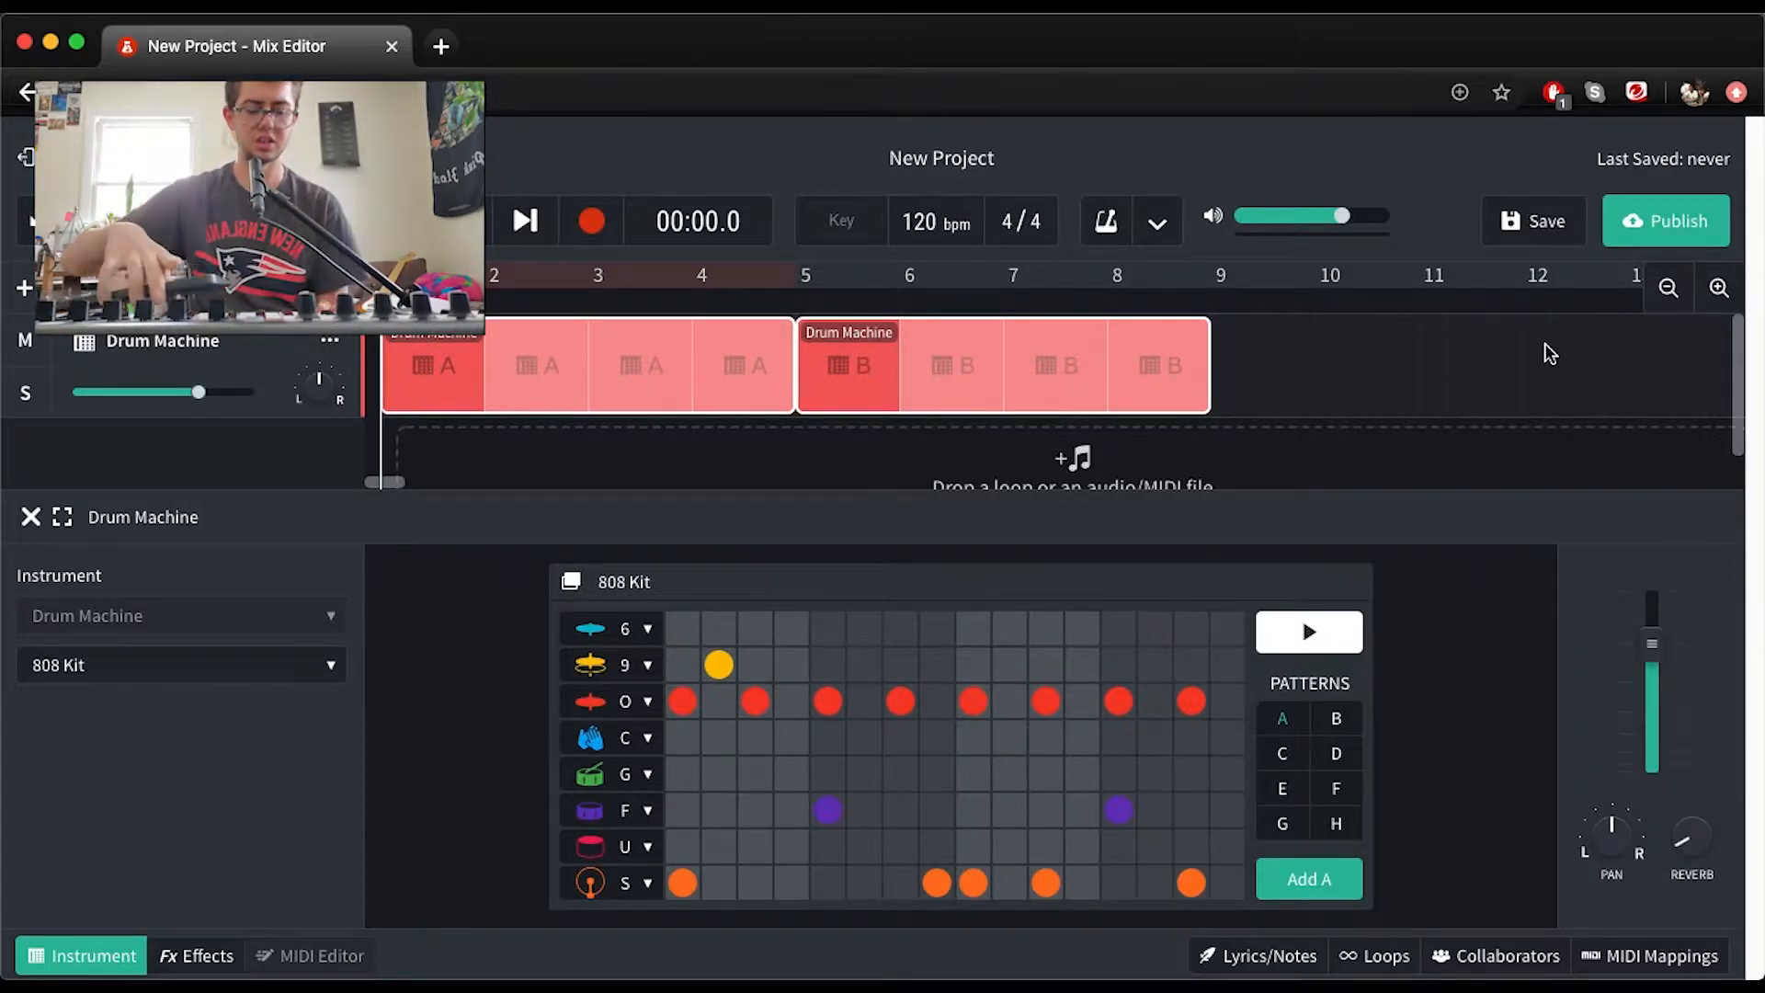
pyautogui.click(1014, 395)
pyautogui.press('Delete')
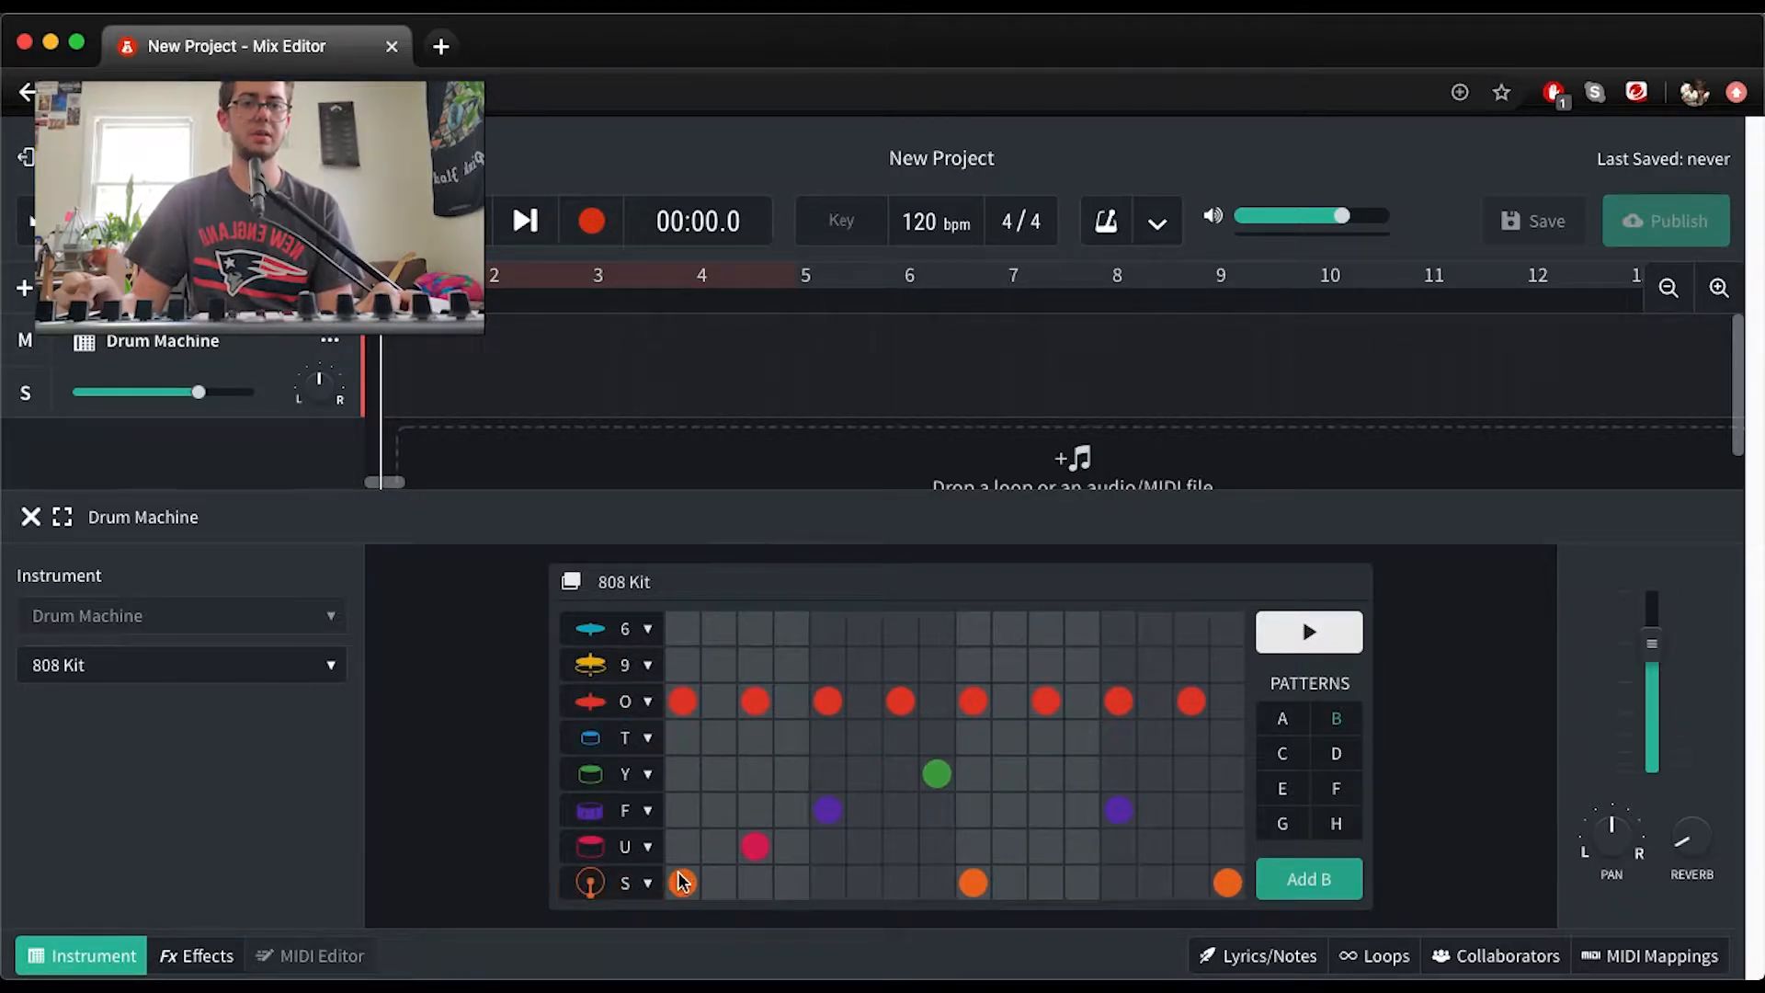
# Simplify pattern B by removing the hits on row S step 16, row U step 3 and row Y step 8, and play it
pyautogui.click(1228, 882)
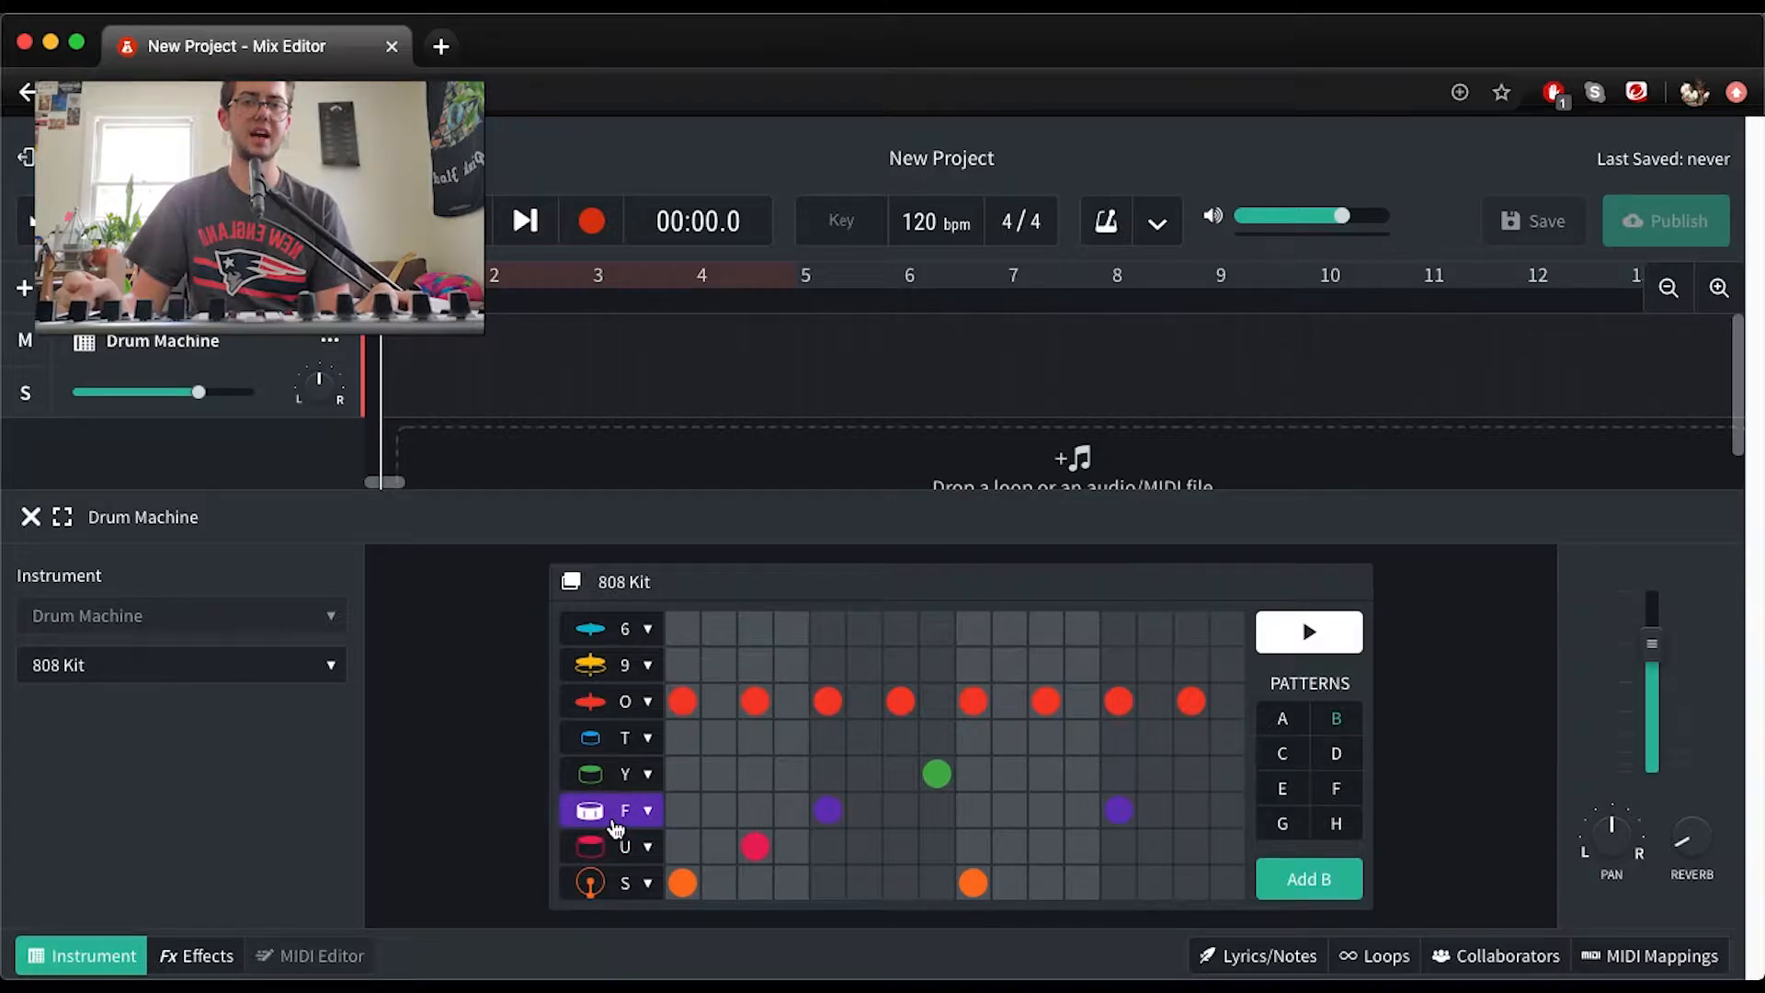
pyautogui.click(756, 846)
pyautogui.click(935, 777)
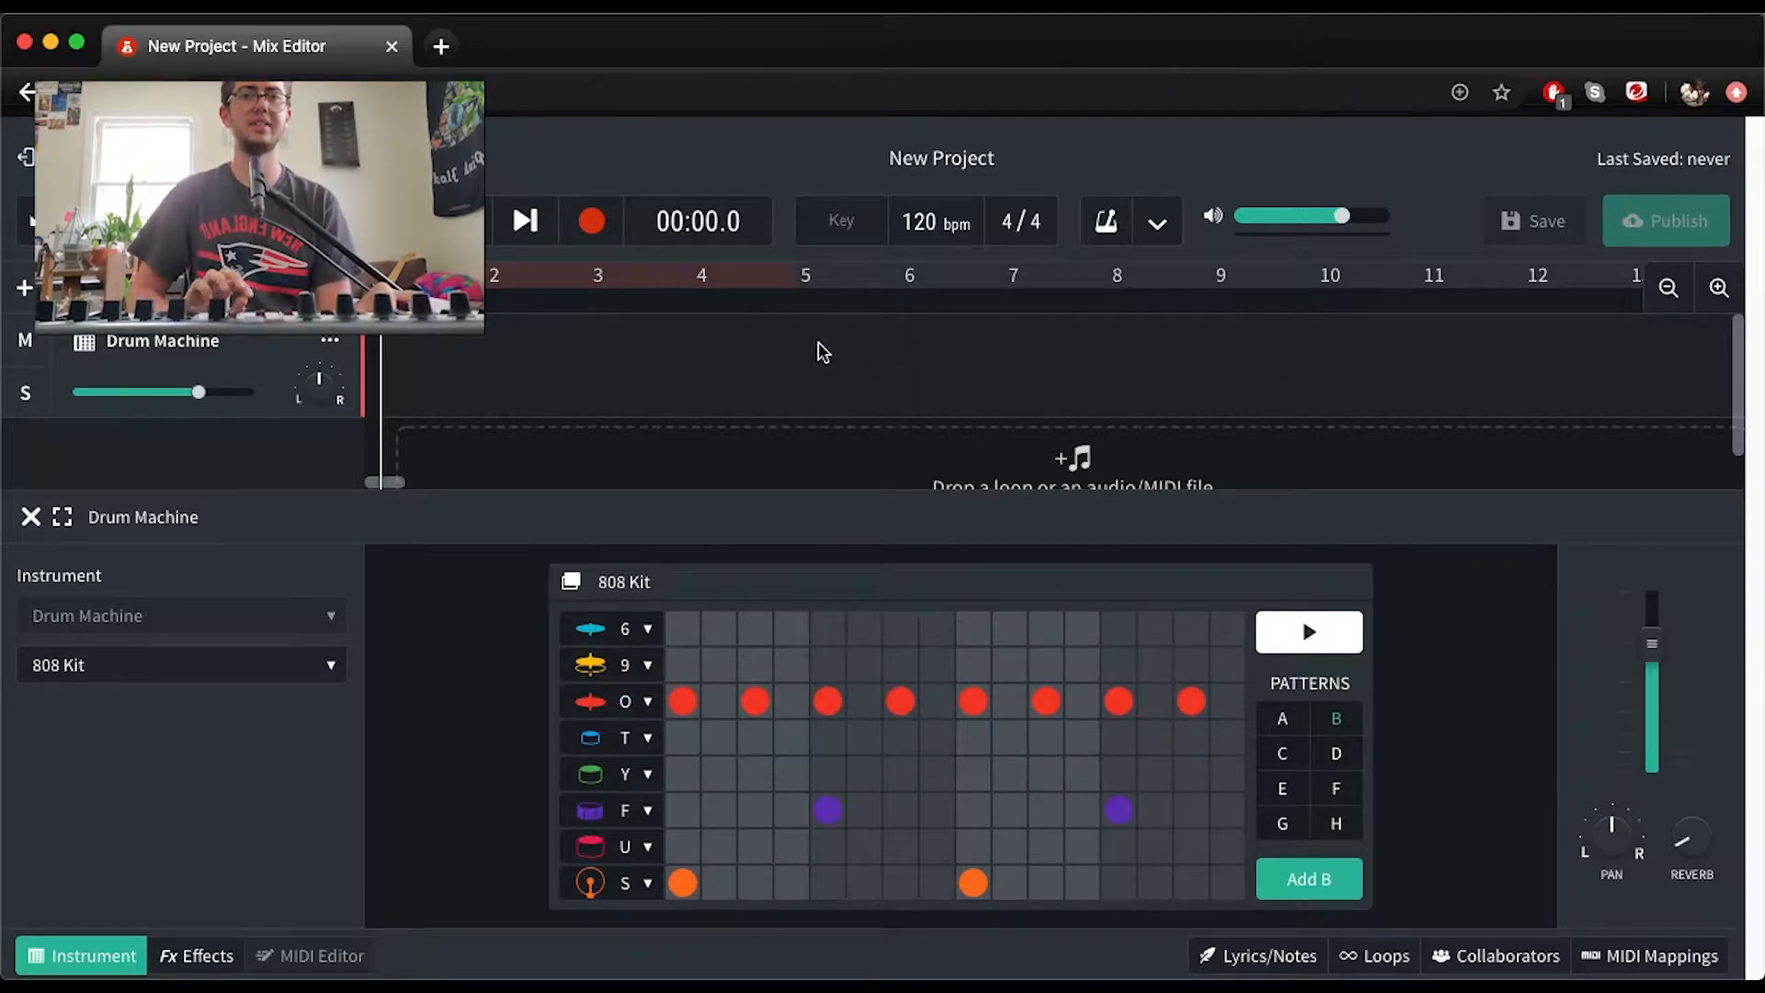
pyautogui.press('space')
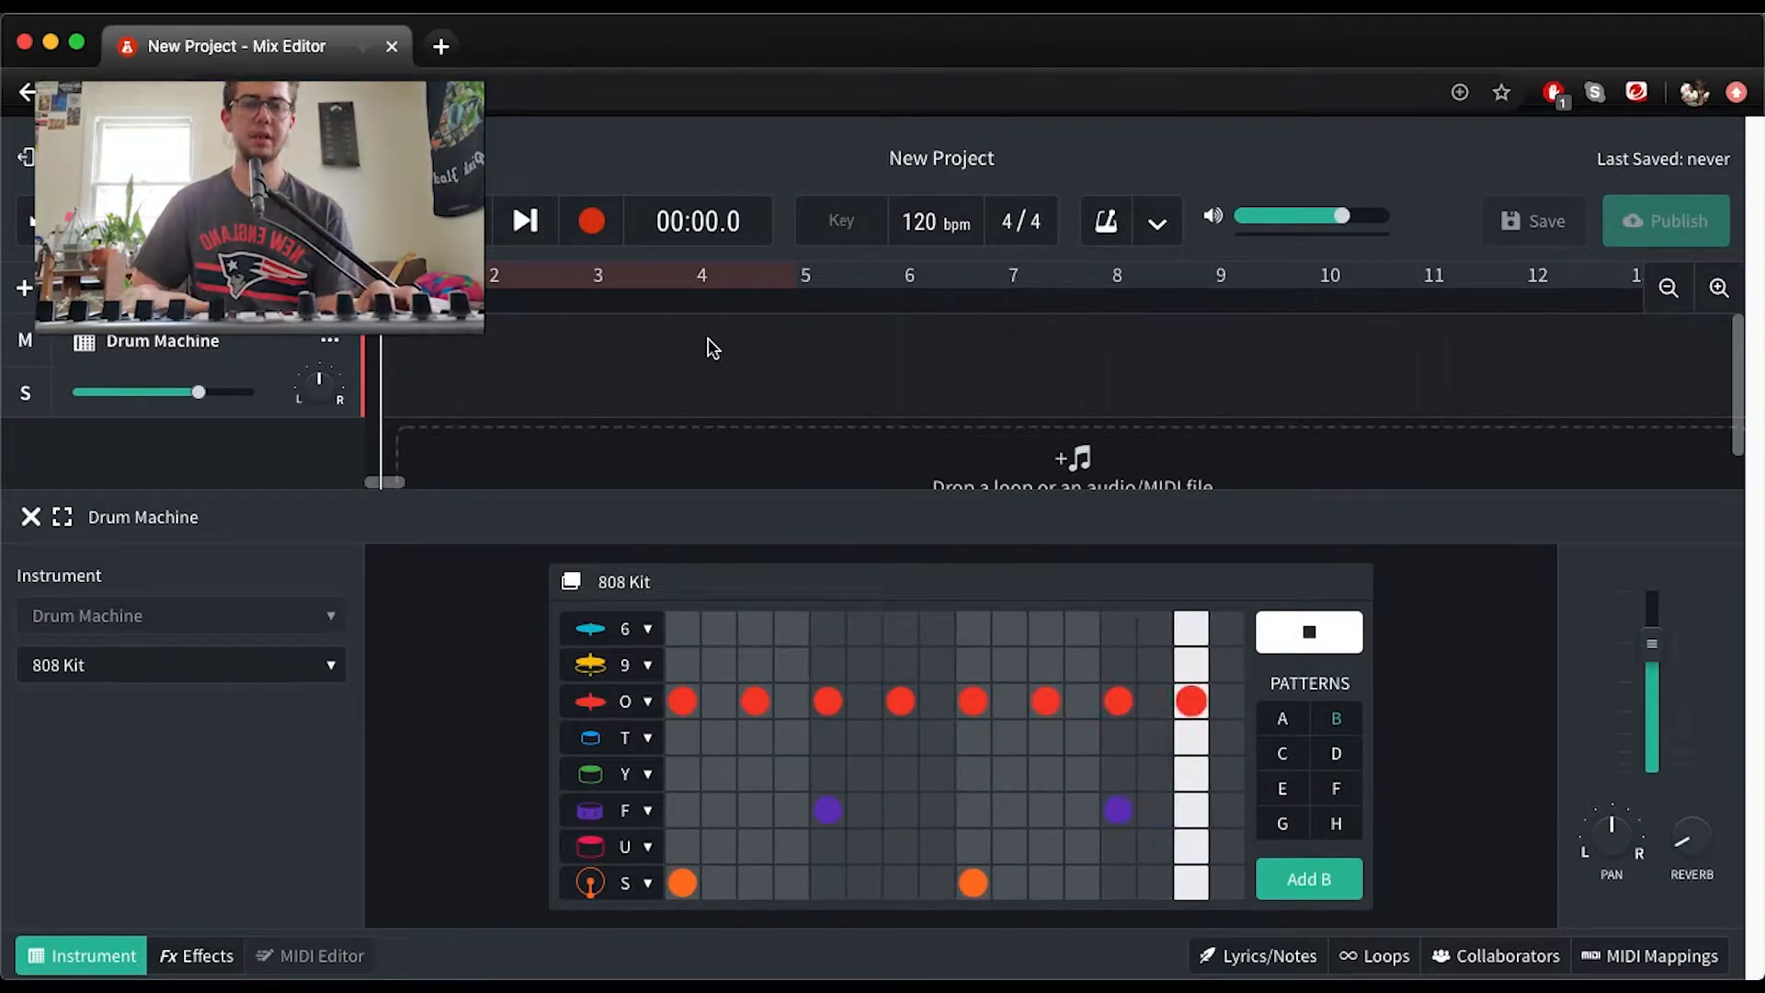
pyautogui.press('space')
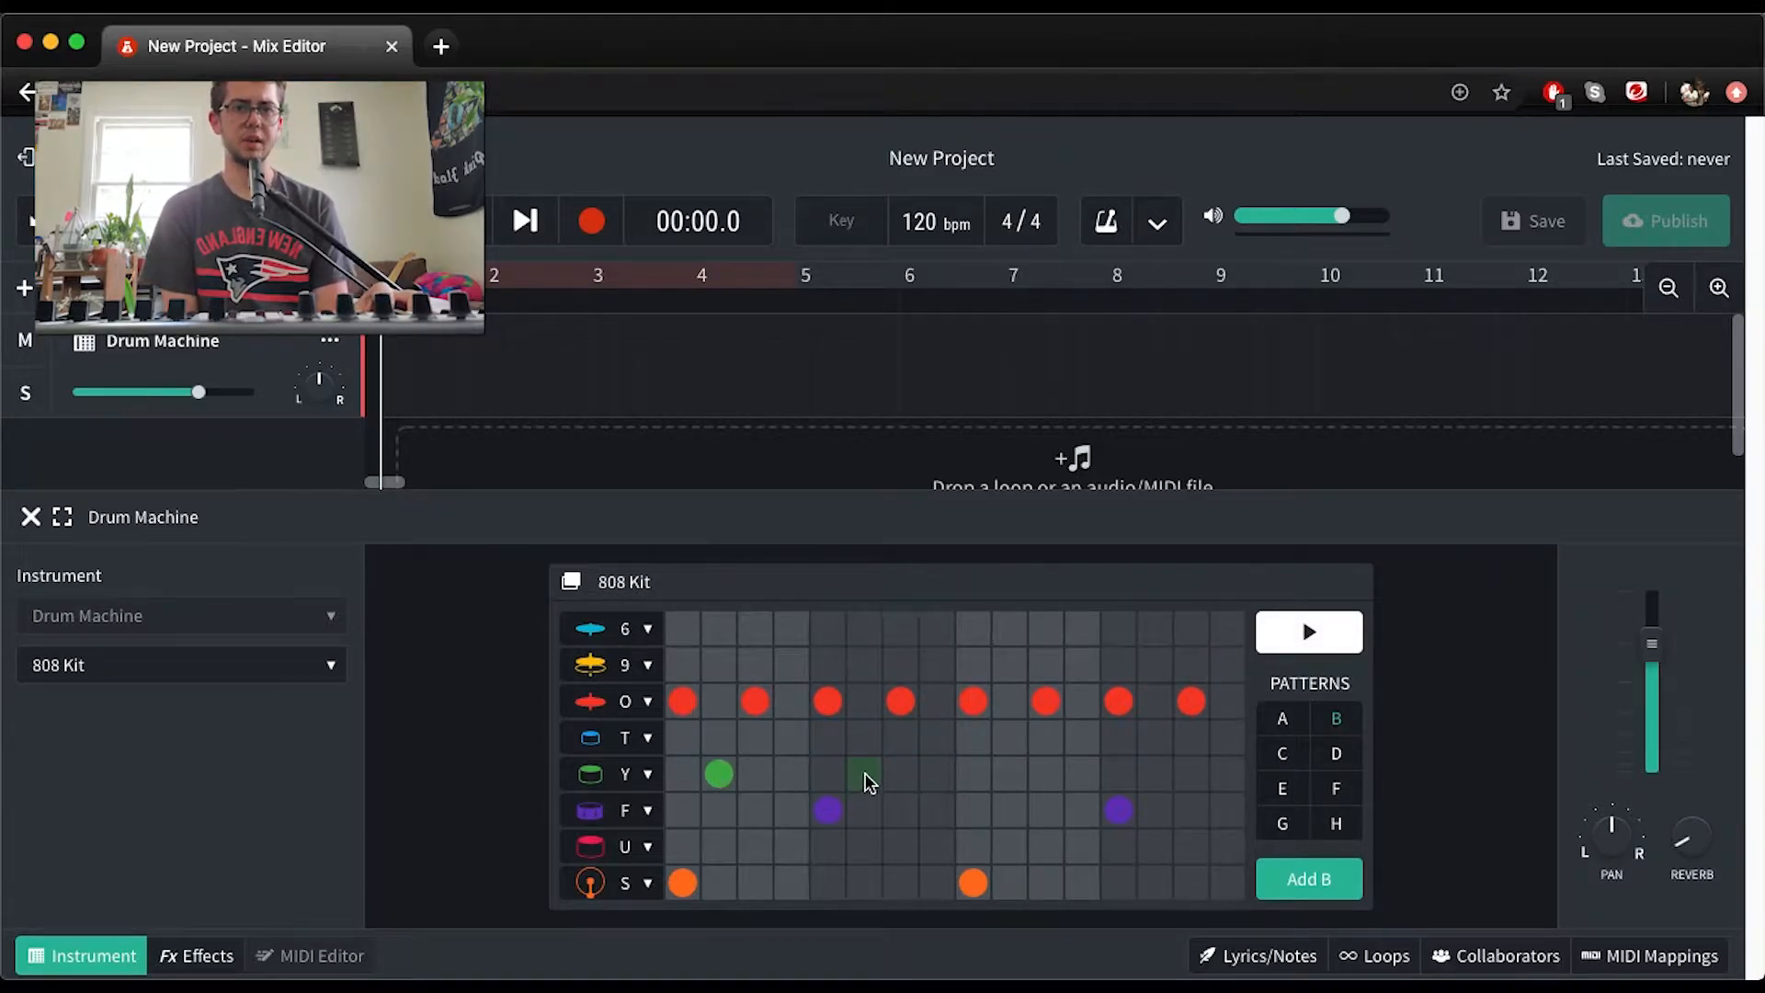
# Try tom hits on steps 2 and 6 of row Y, play the pattern and clear them
pyautogui.click(864, 773)
pyautogui.press('space')
pyautogui.press('space')
pyautogui.click(723, 783)
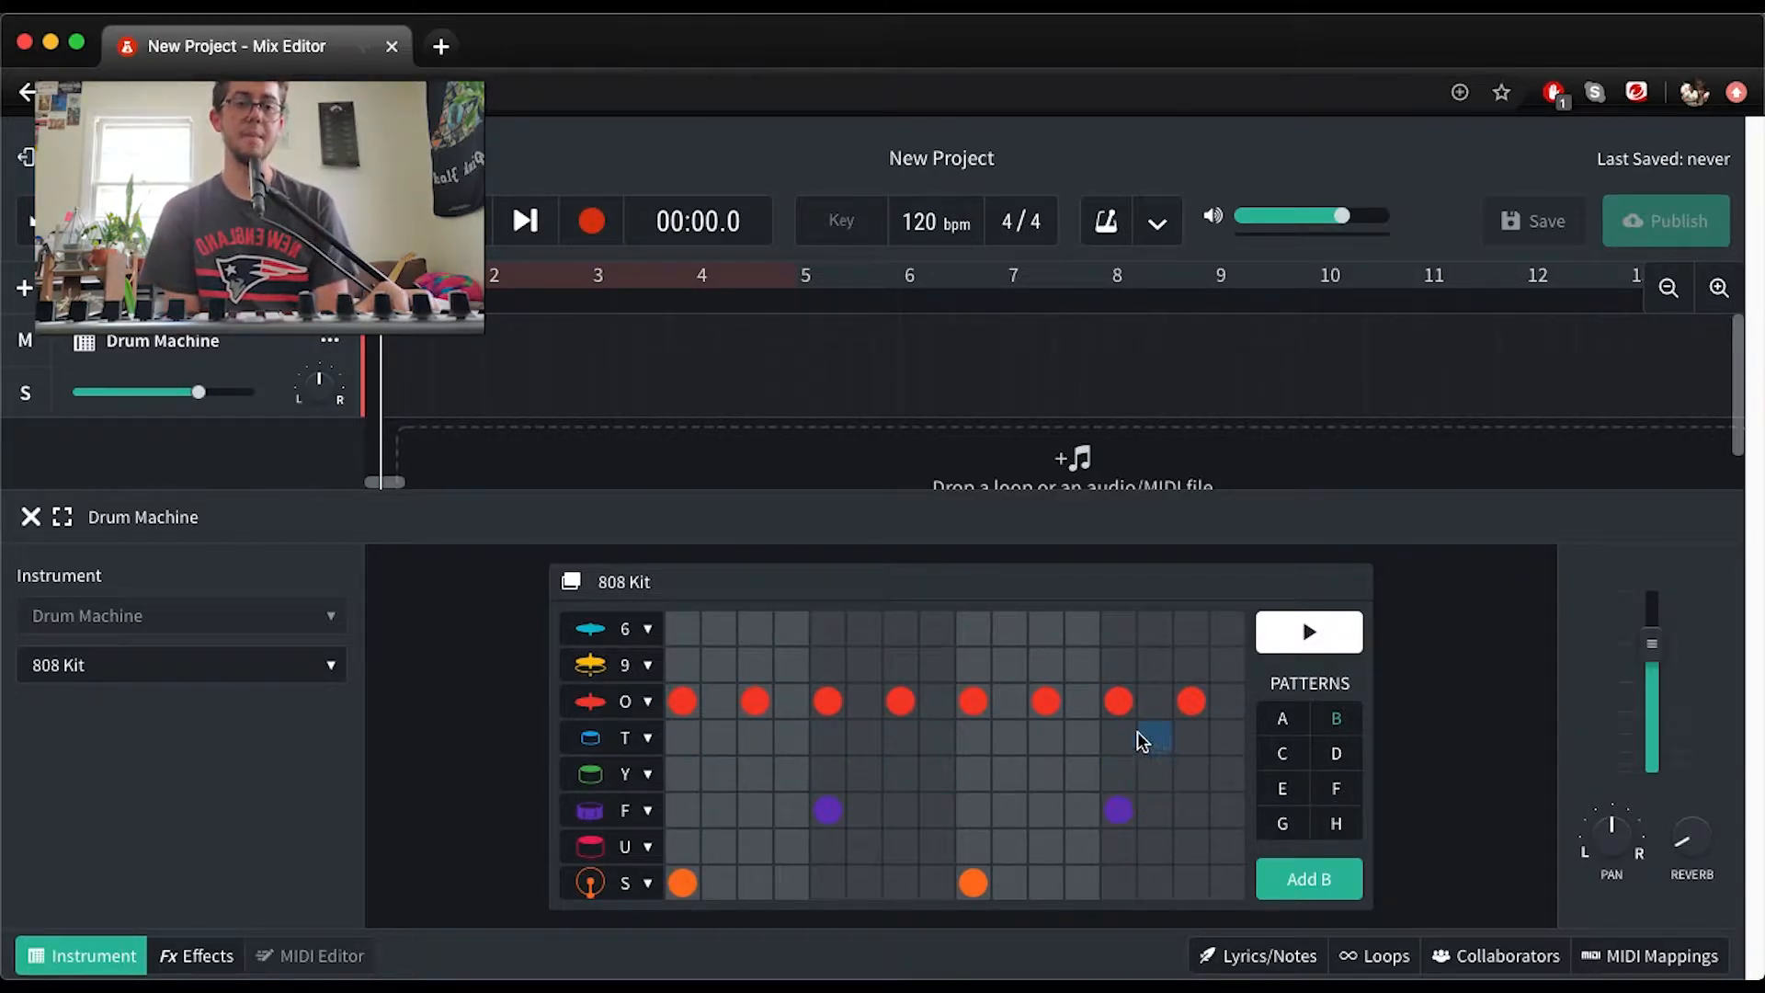
# Try cymbal hits on steps 1, 5, 9 and 13 of row 6, and clear the row again
pyautogui.click(681, 633)
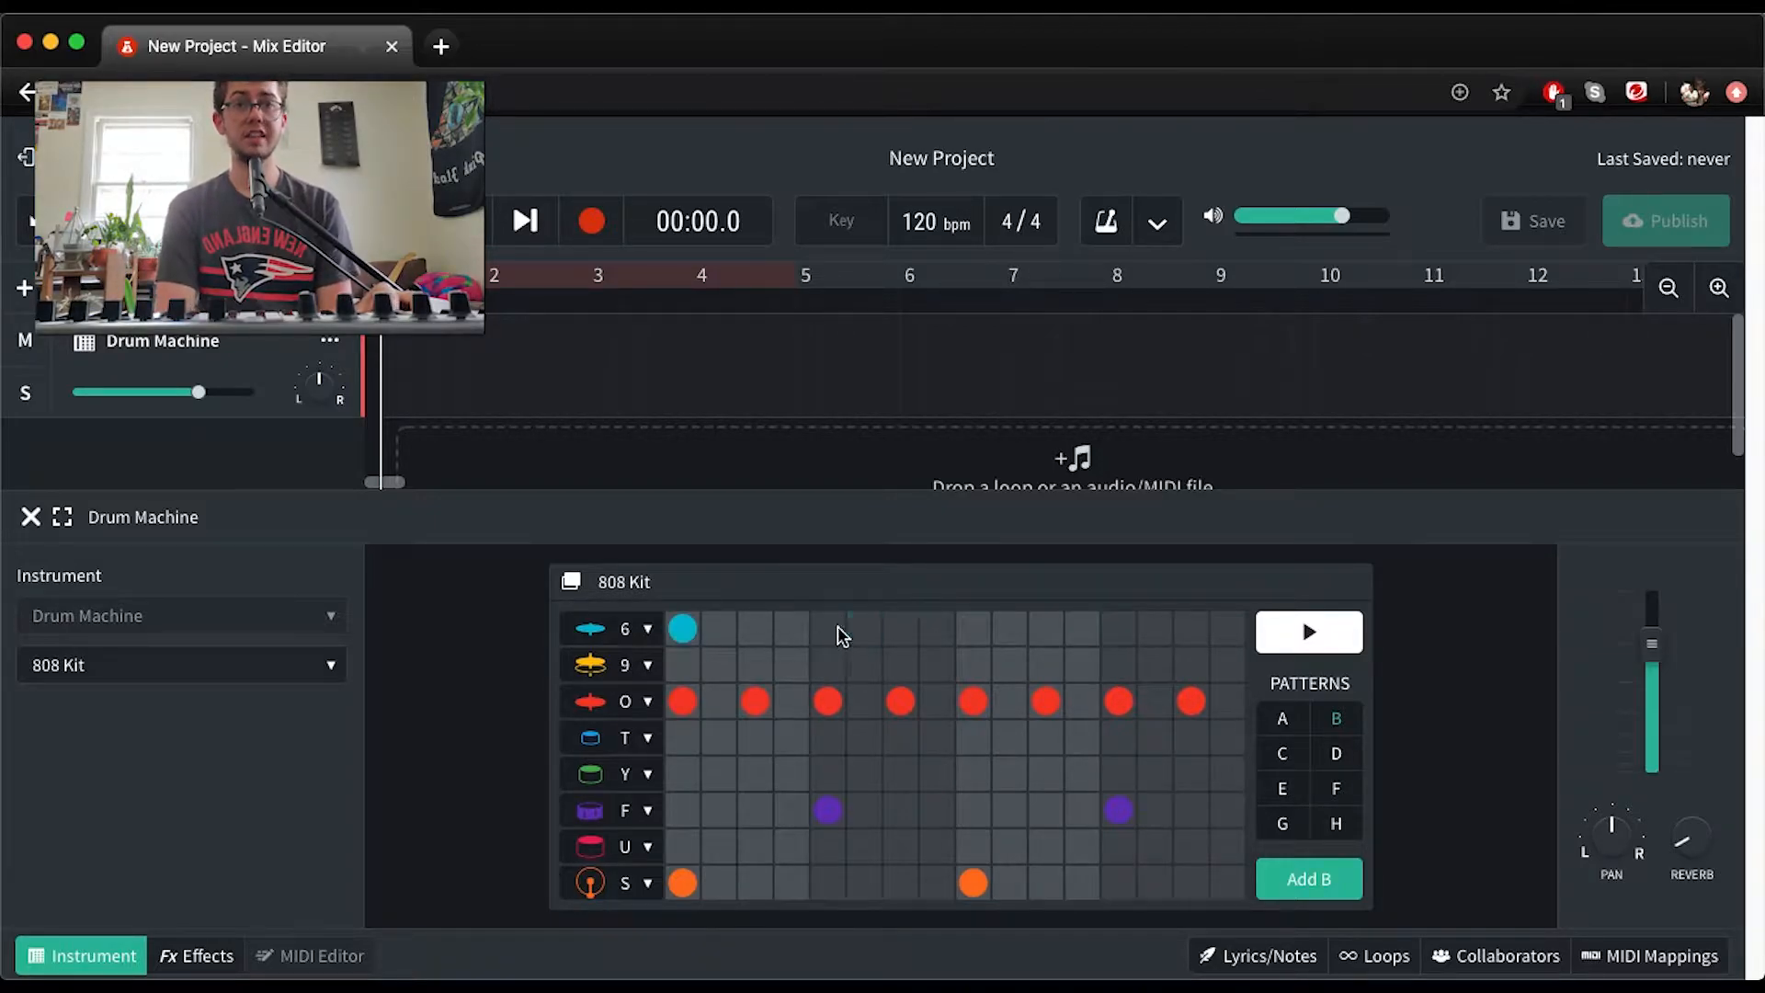
pyautogui.click(965, 629)
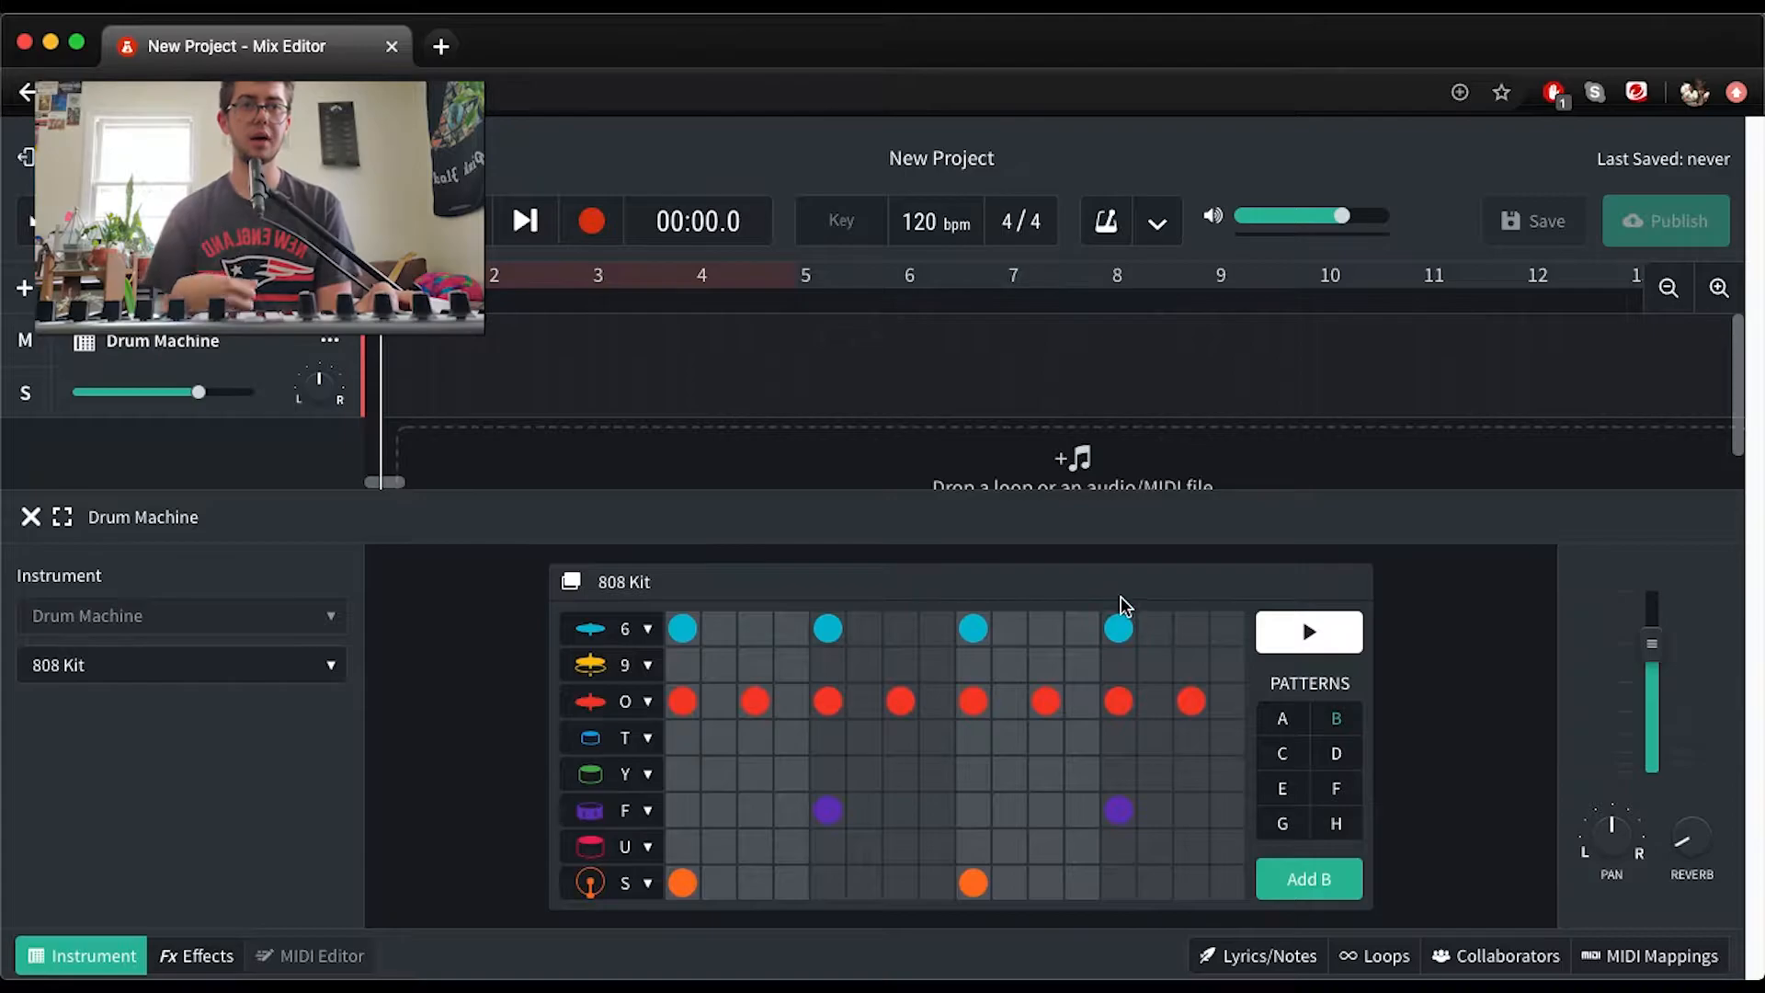
pyautogui.click(1118, 629)
pyautogui.click(973, 629)
pyautogui.click(828, 628)
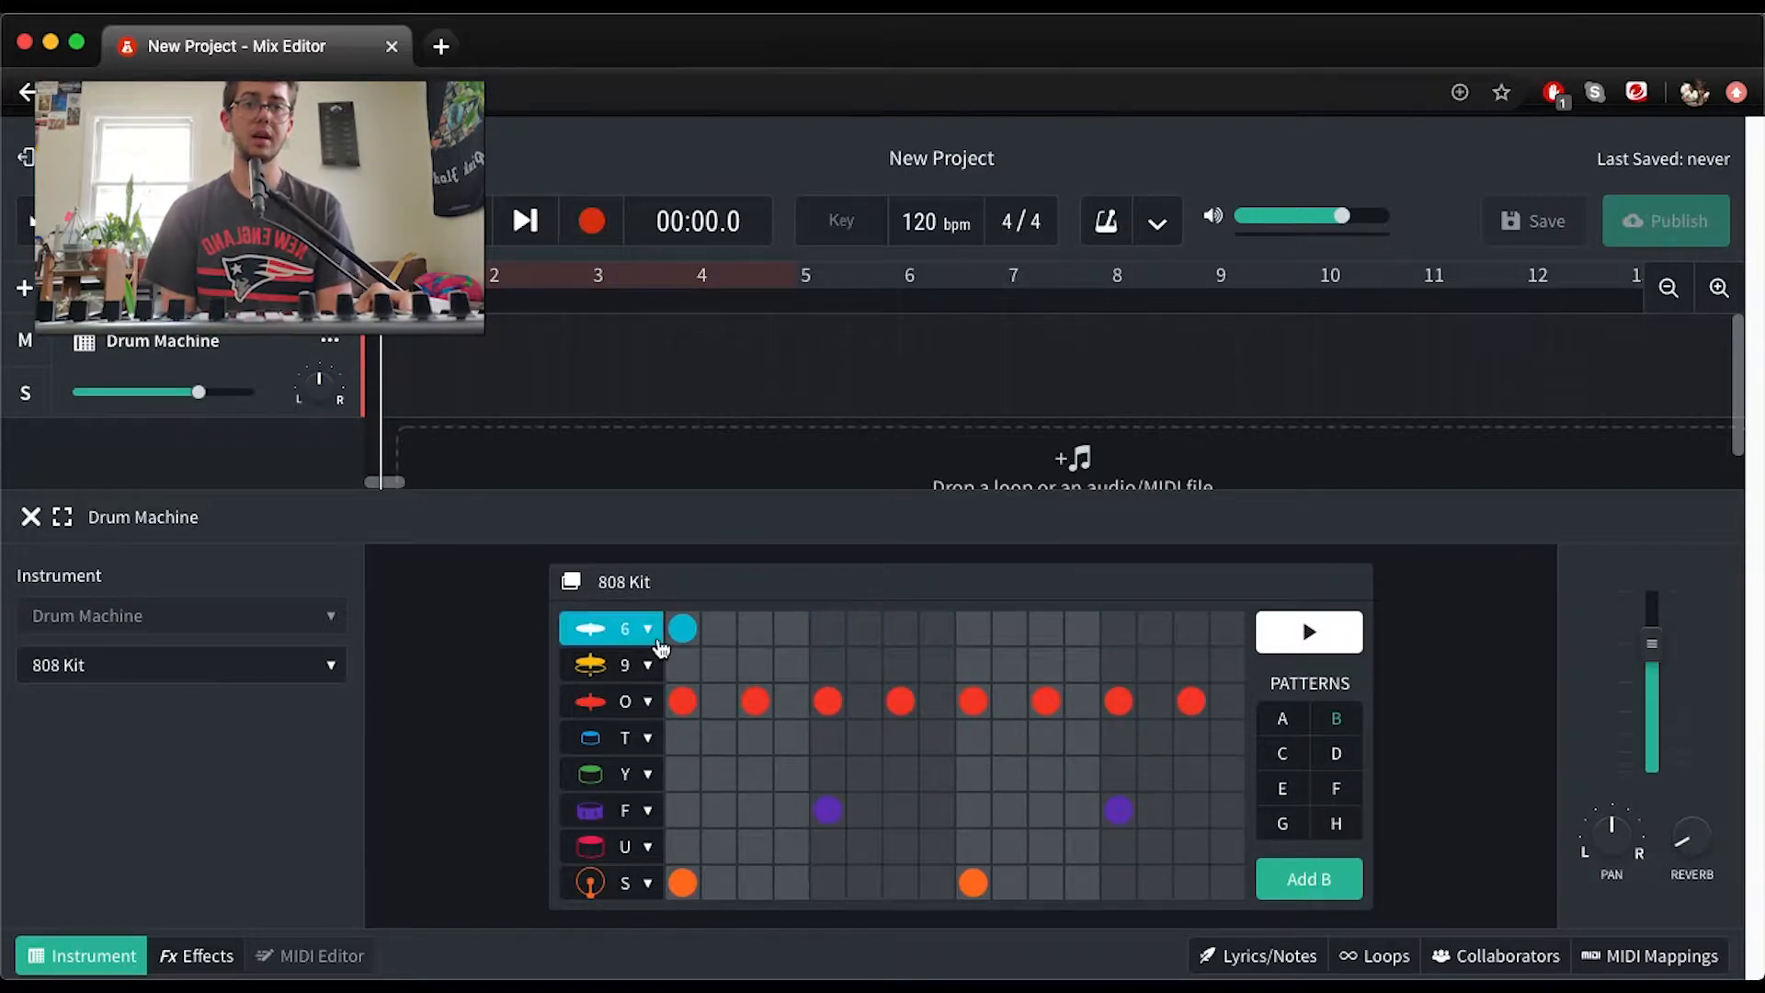
pyautogui.click(682, 629)
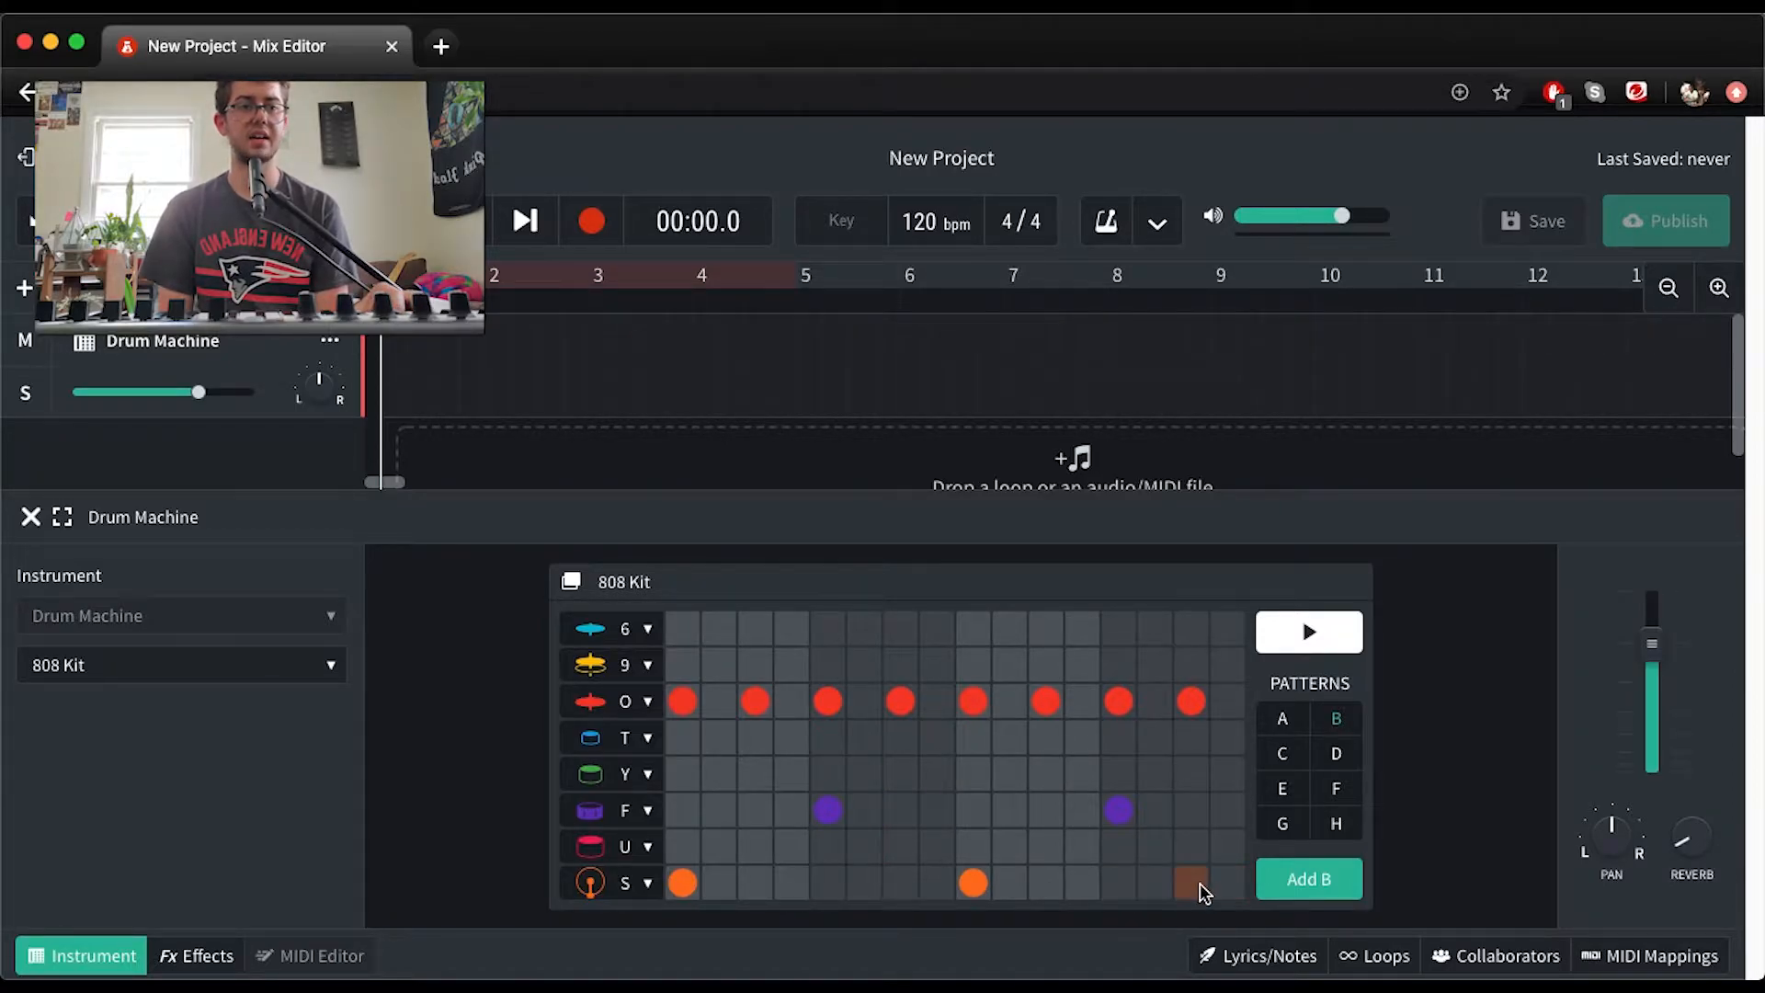
# Add kick hits on steps 7 and 16 of row S and play the pattern
pyautogui.click(899, 882)
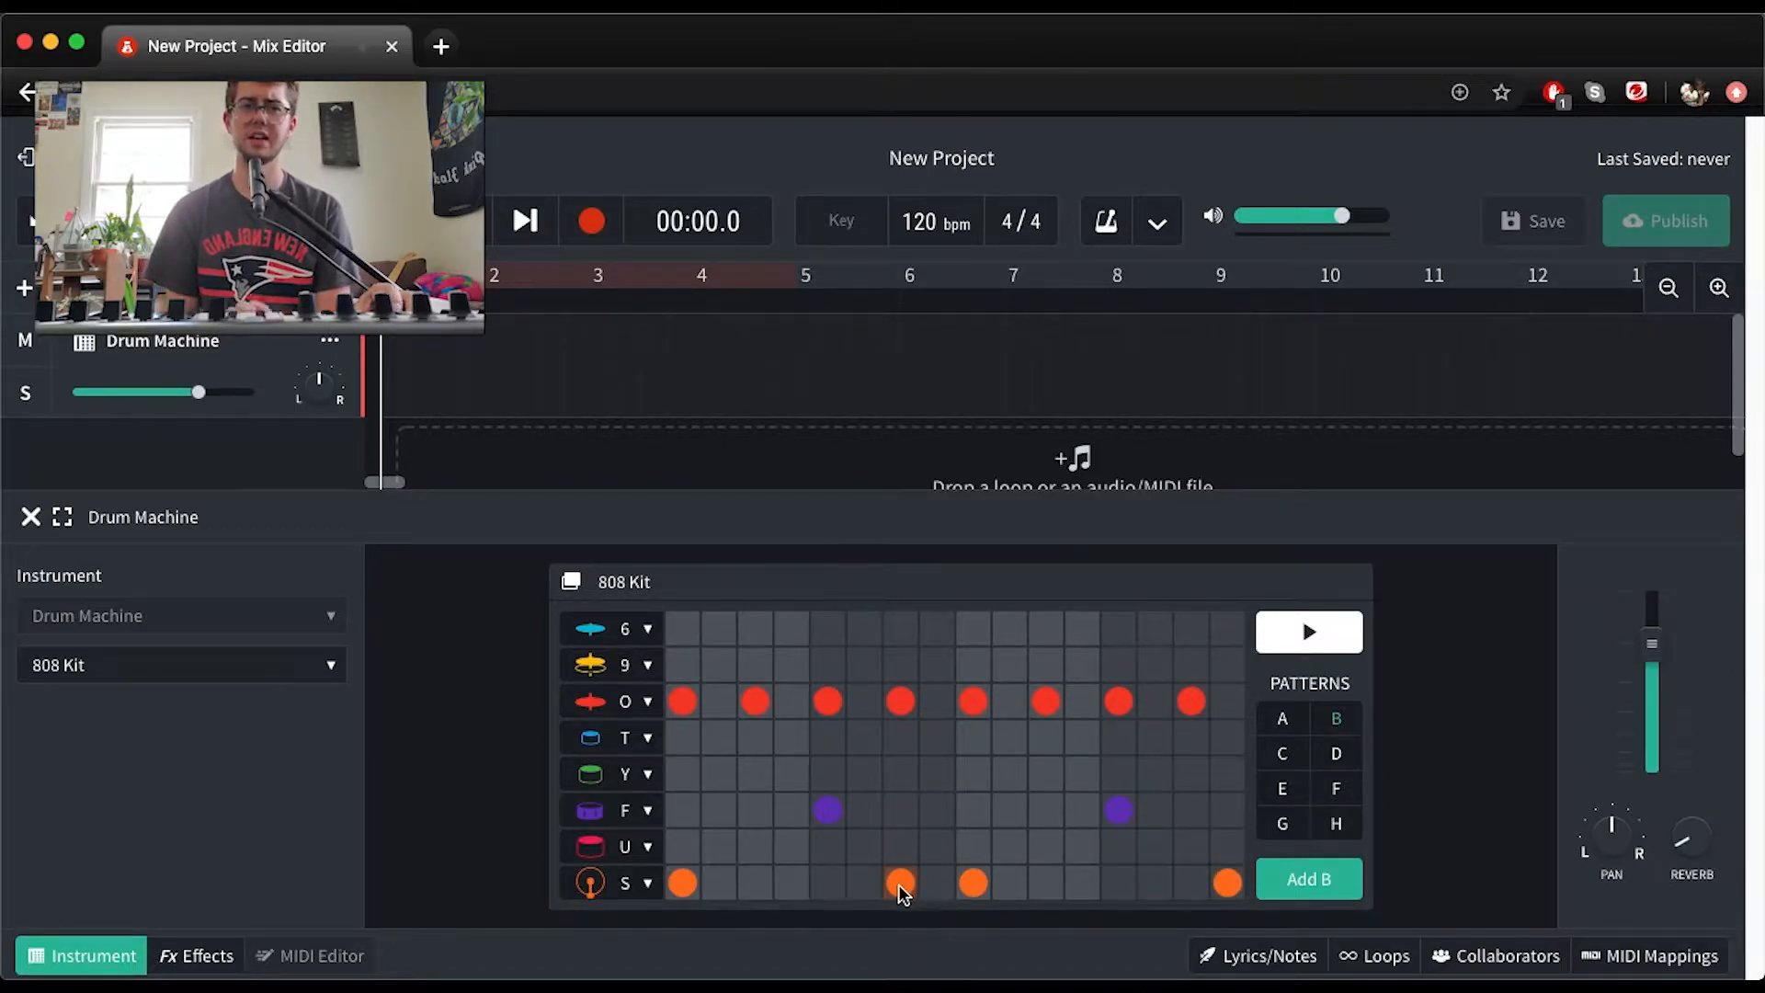
pyautogui.press('space')
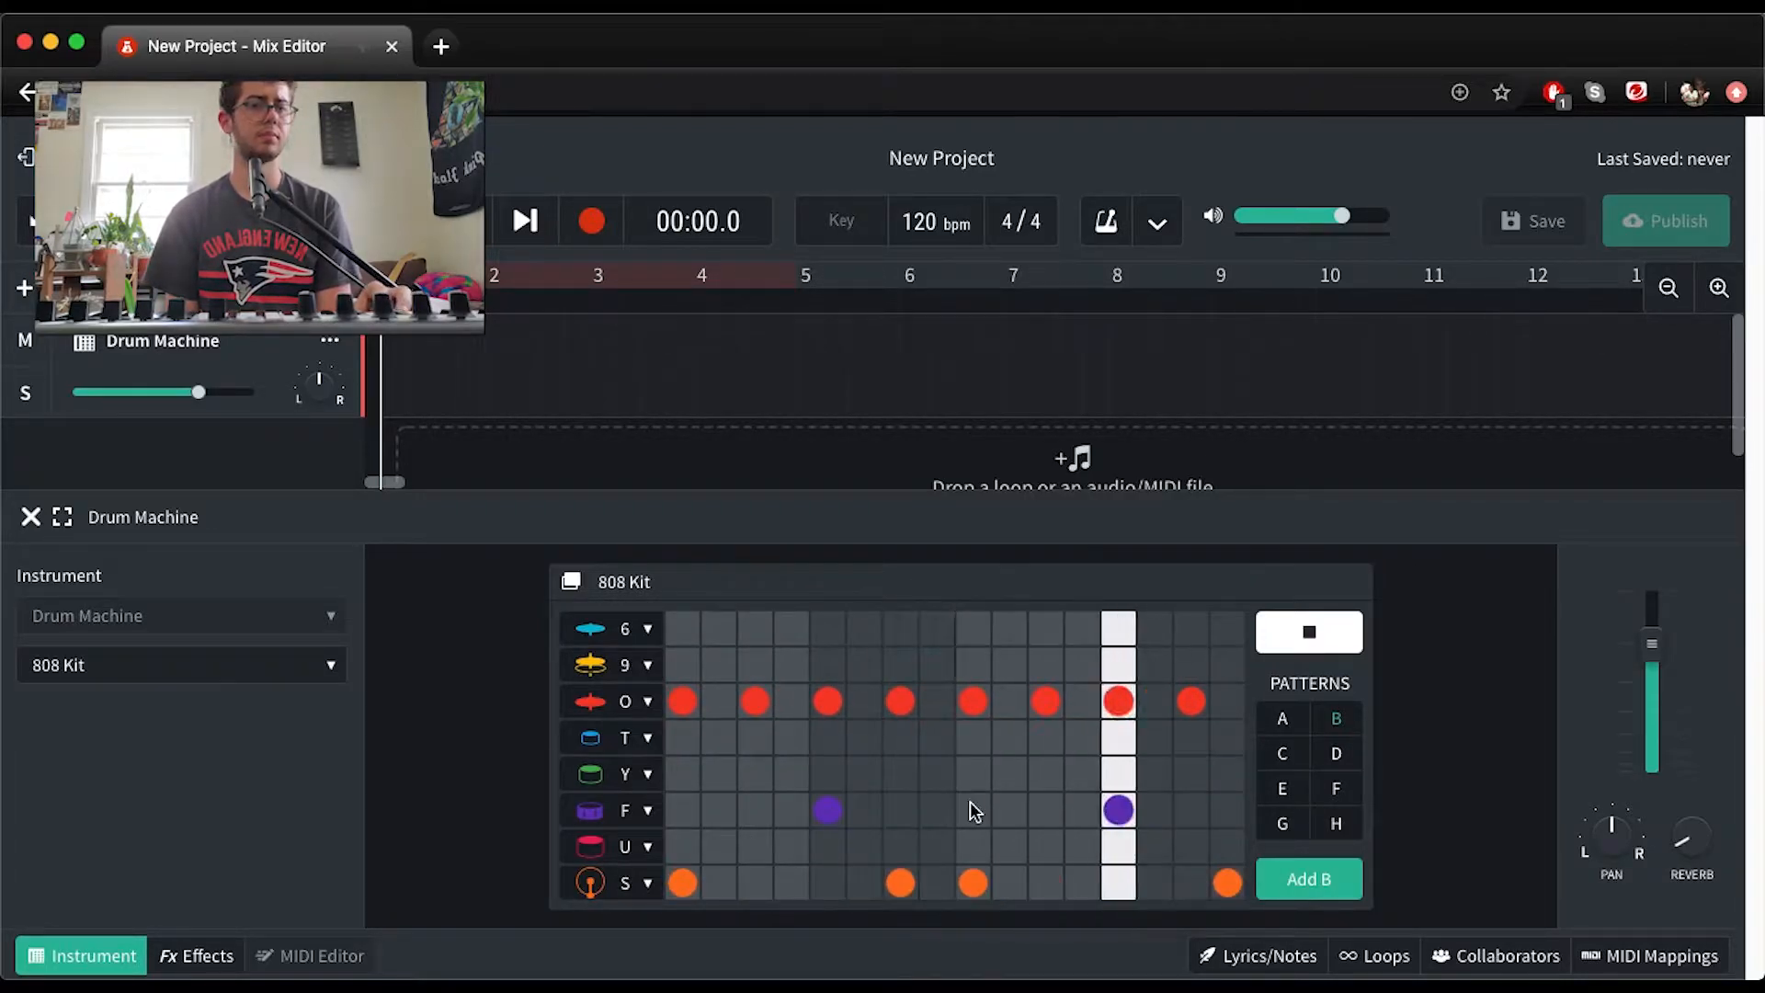
pyautogui.press('space')
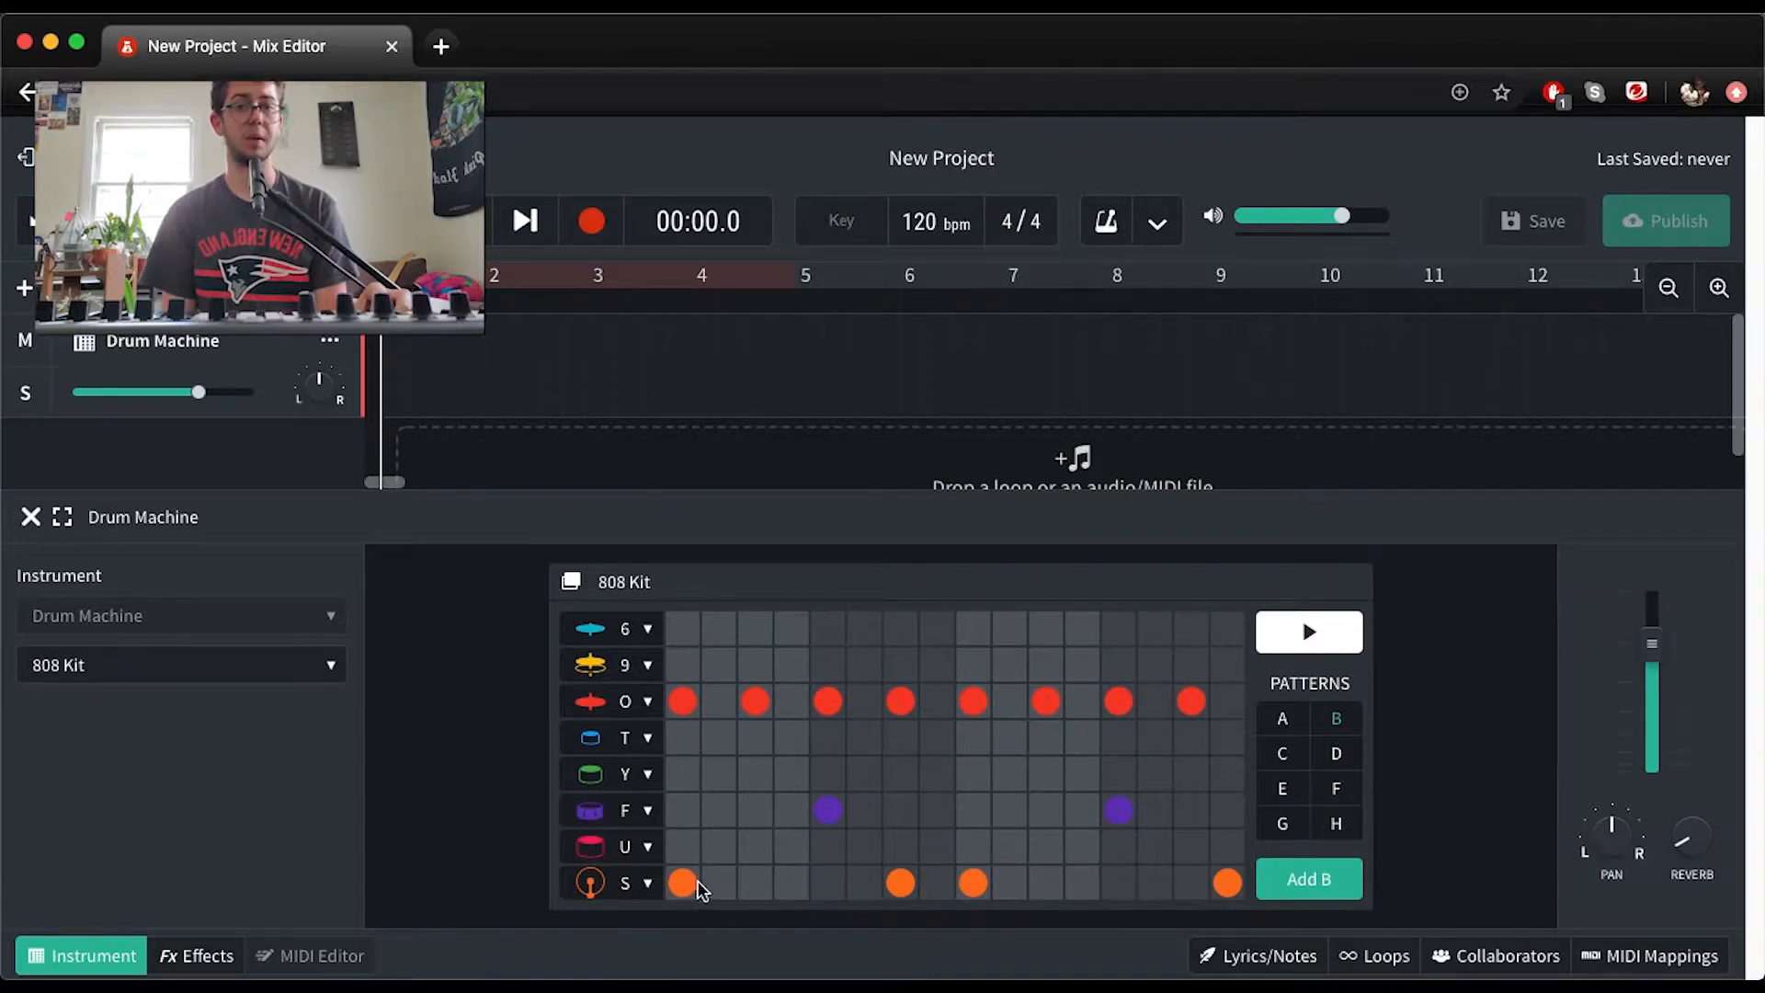
pyautogui.press('space')
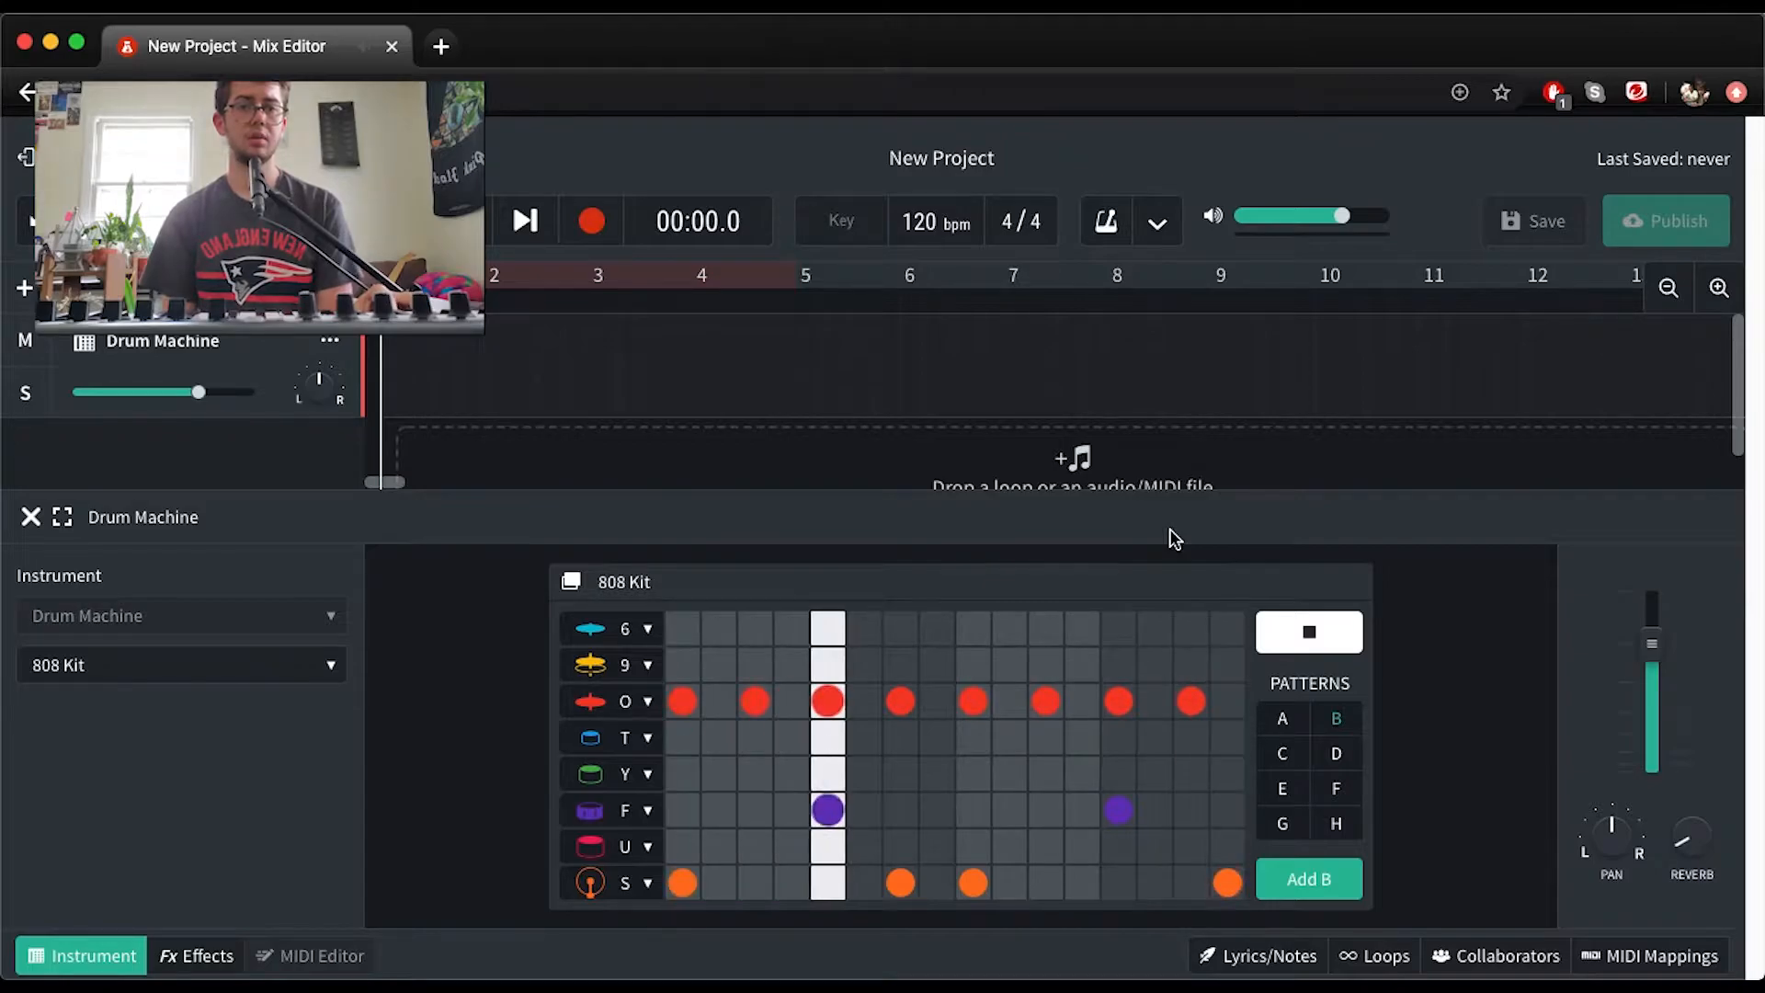
pyautogui.press('space')
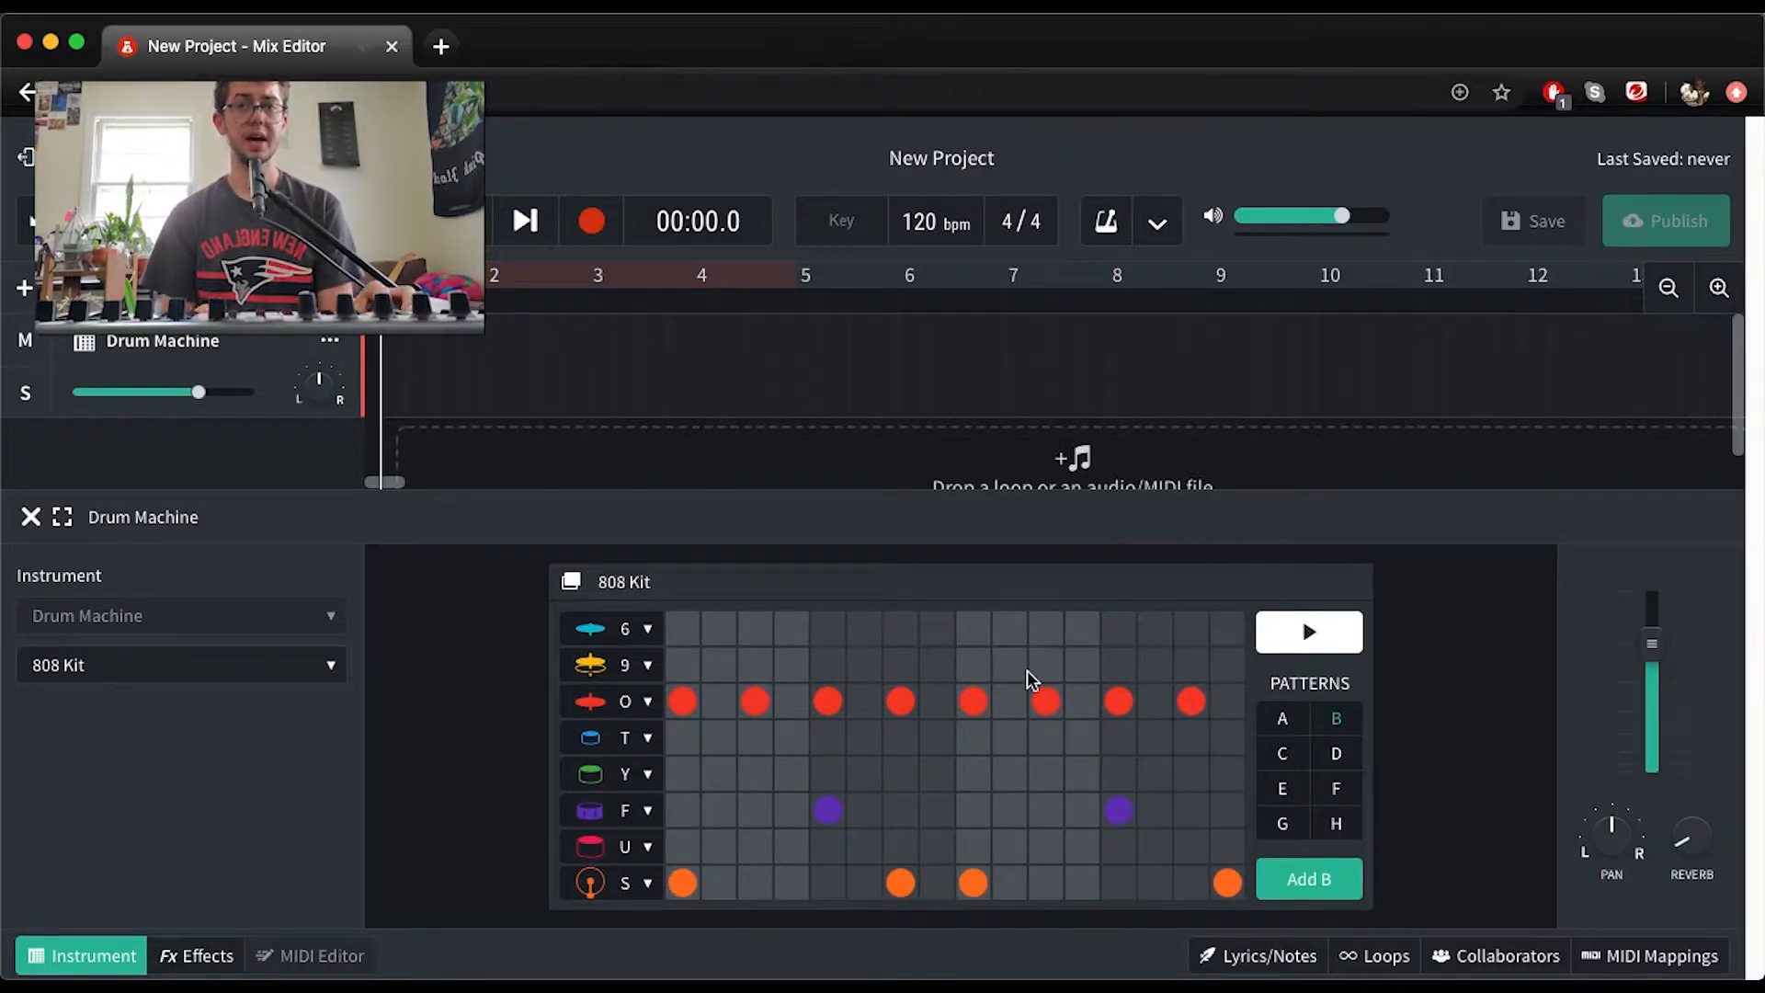
# Preview the row 9 cymbal sound, add a hit on its step 10 and play the pattern
pyautogui.click(589, 675)
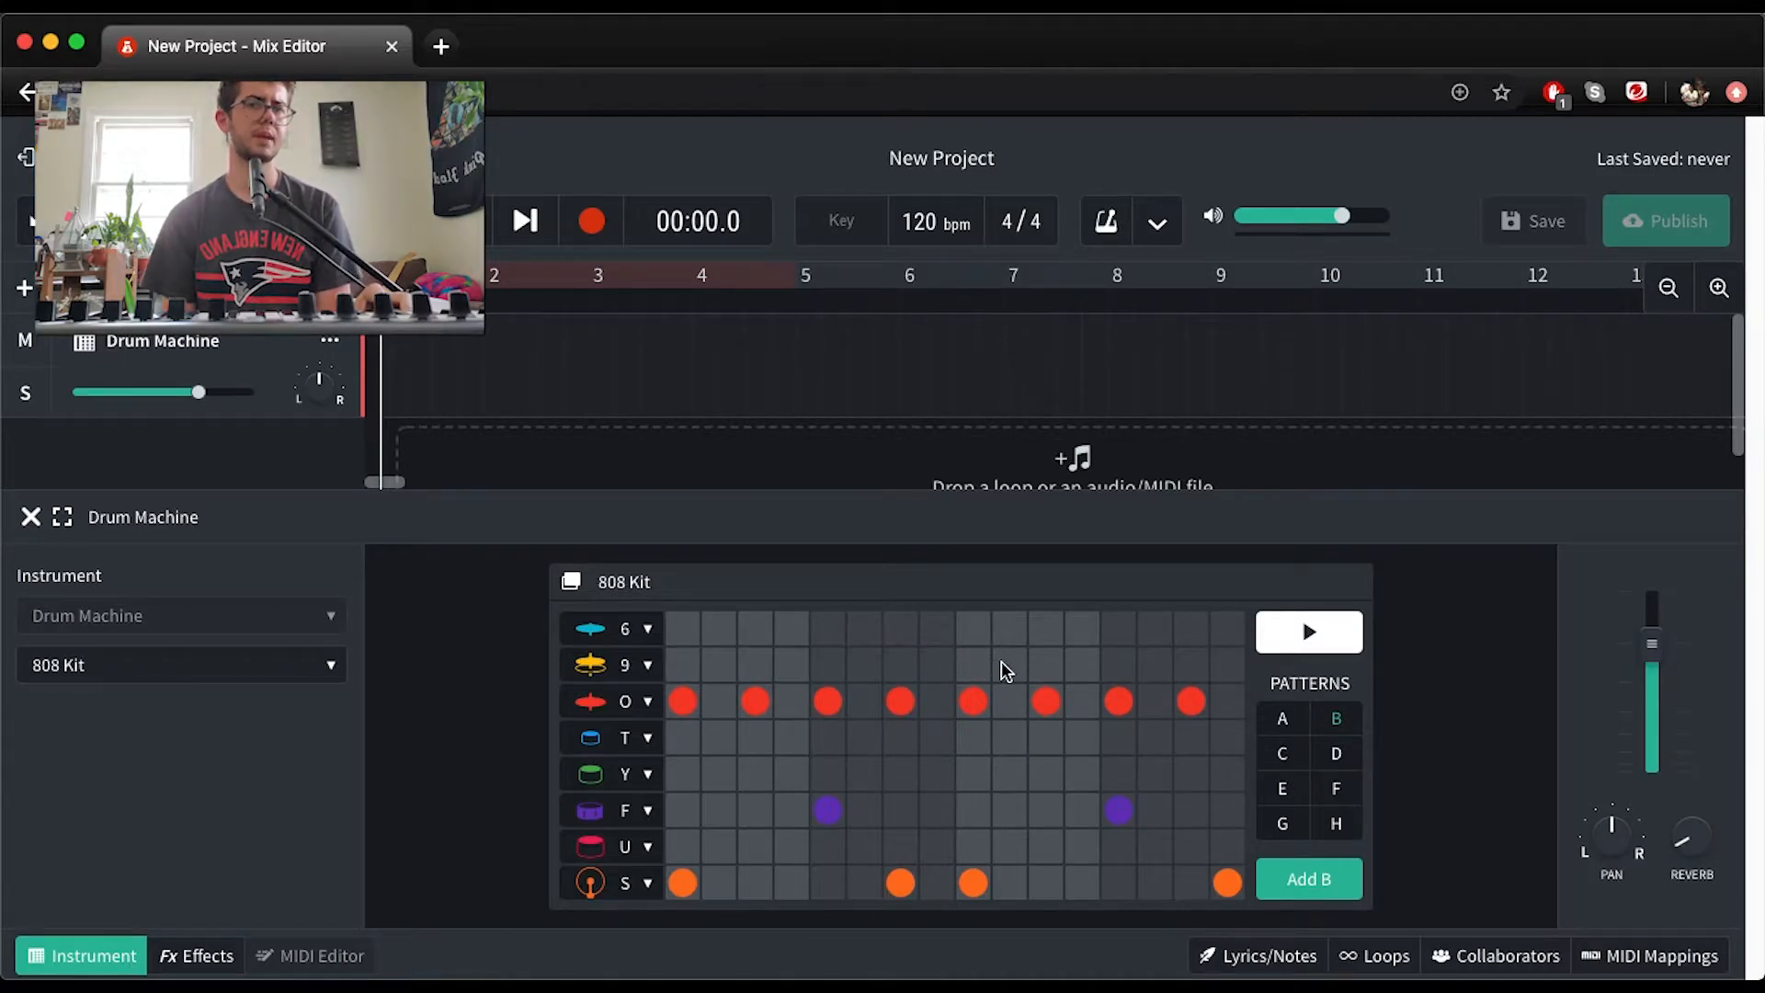
pyautogui.press('space')
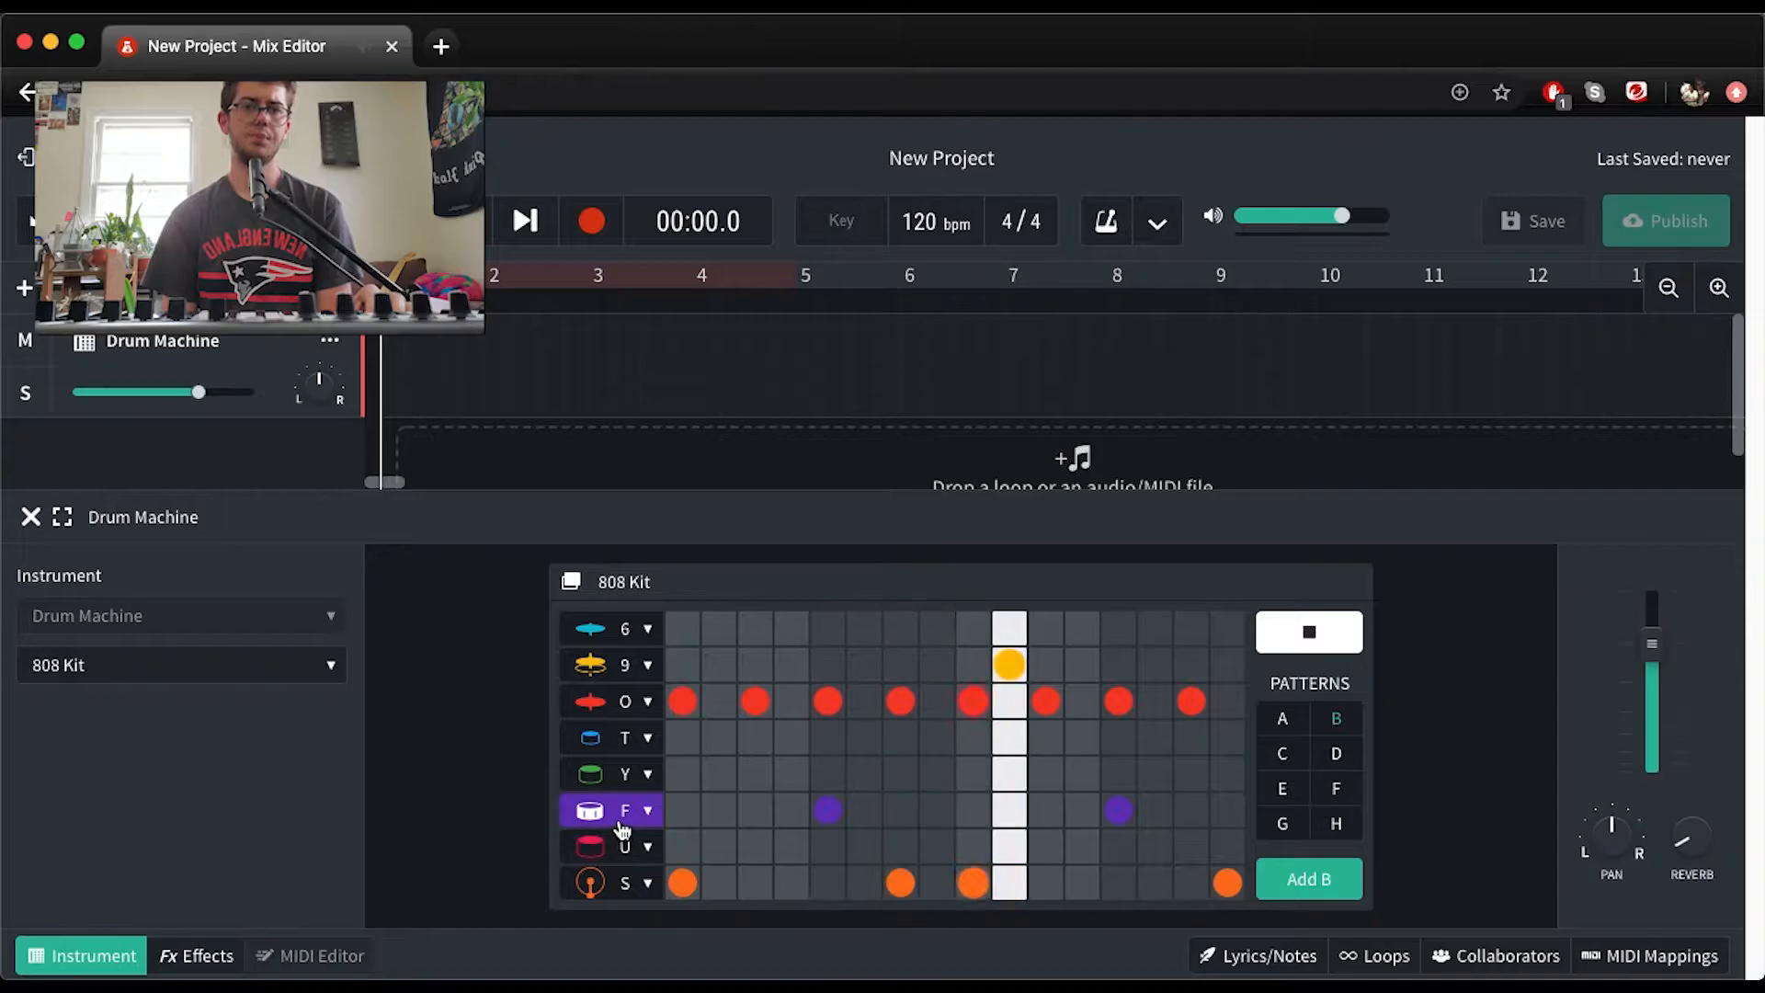
pyautogui.press('space')
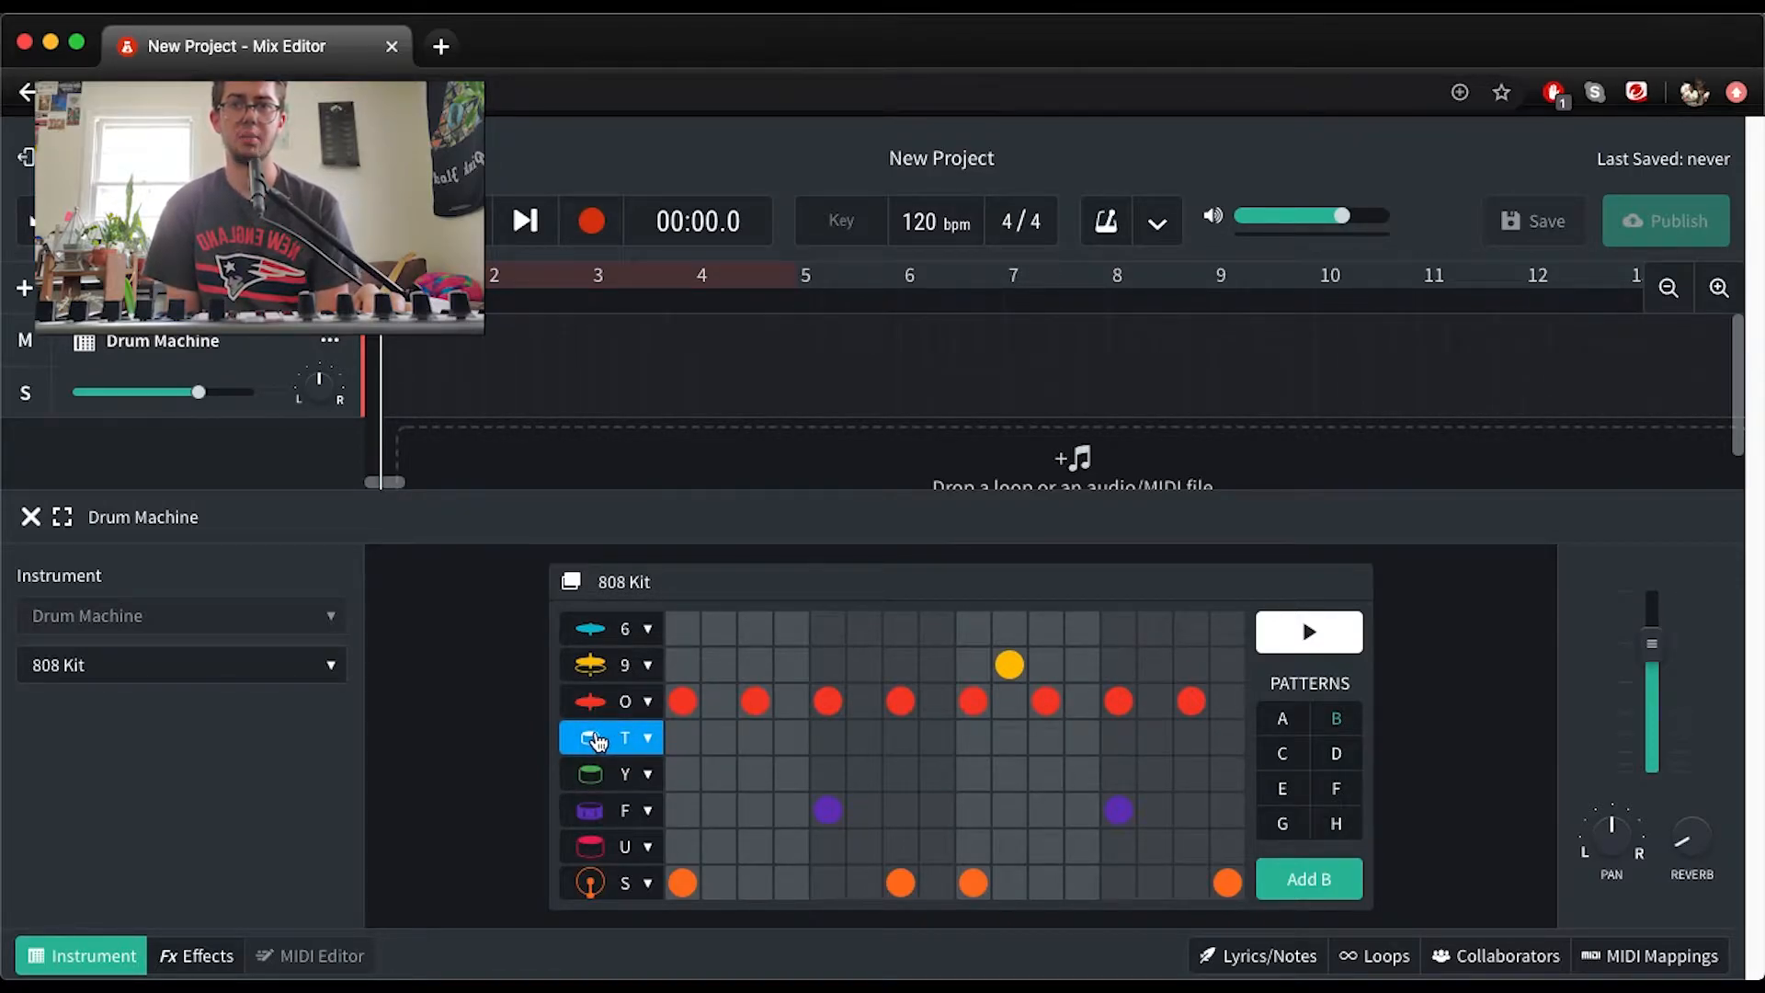
# Add closing tom hits on step 15 of row T and step 16 of row Y, and play the pattern
pyautogui.click(647, 740)
pyautogui.click(650, 739)
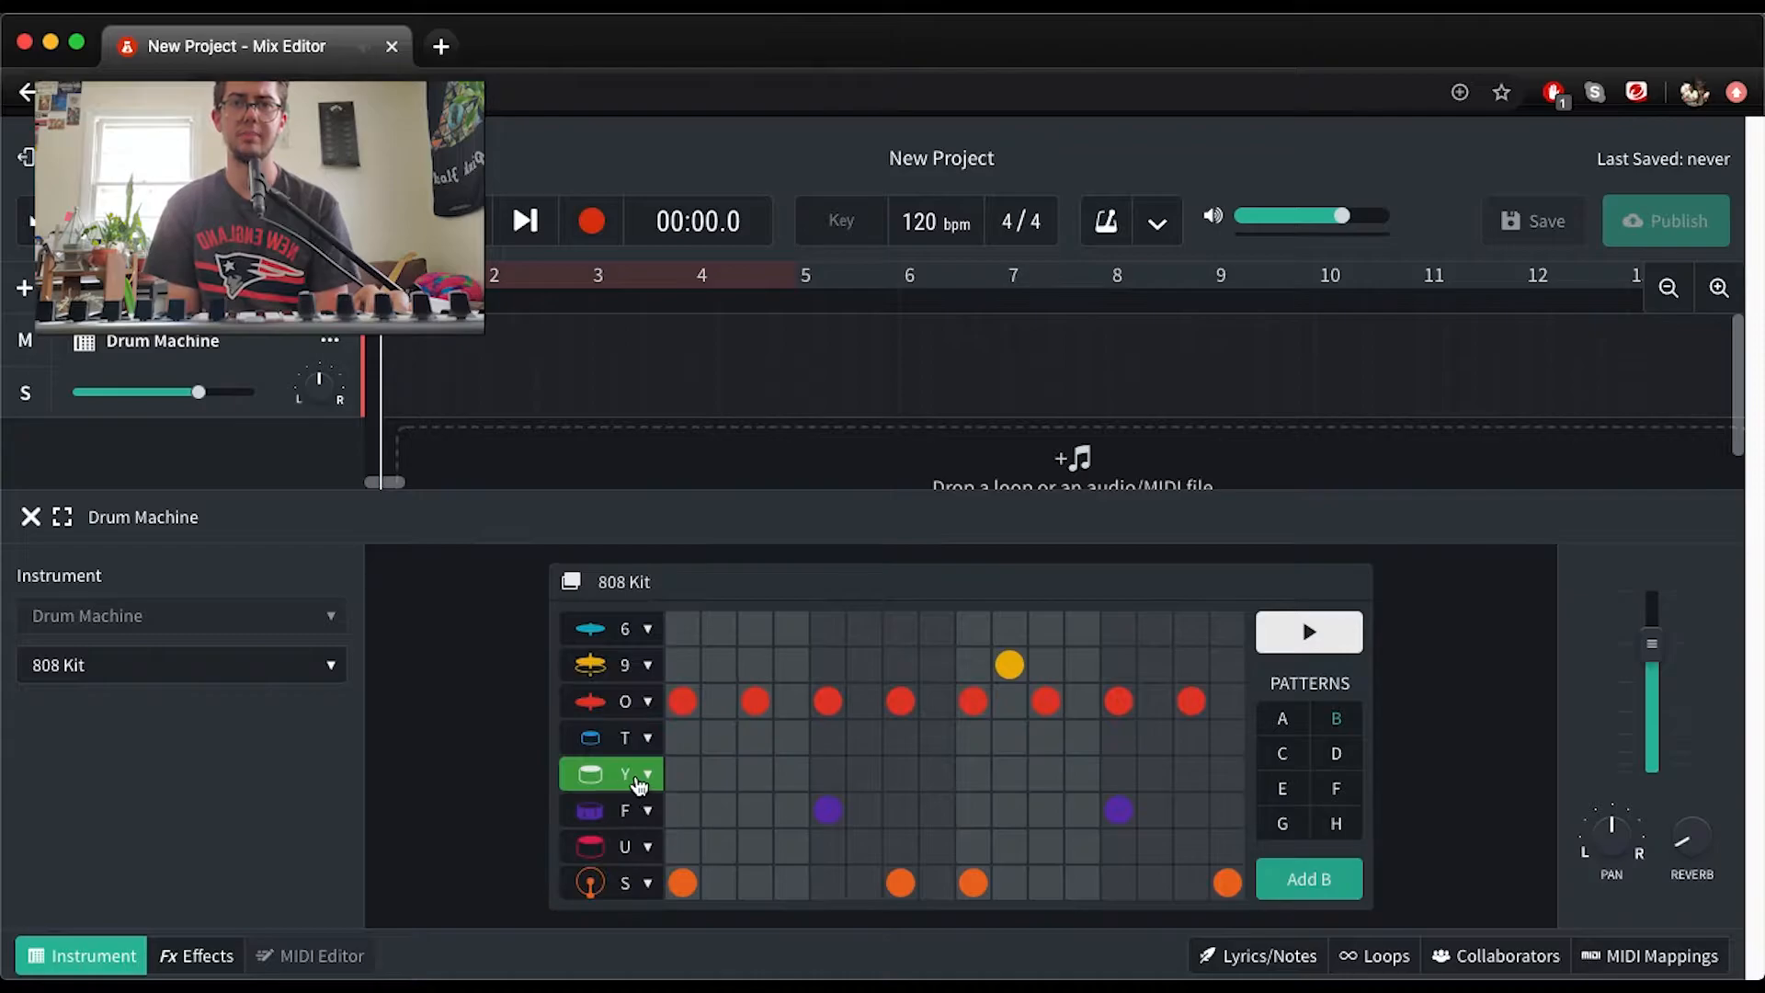
pyautogui.click(647, 774)
pyautogui.click(702, 773)
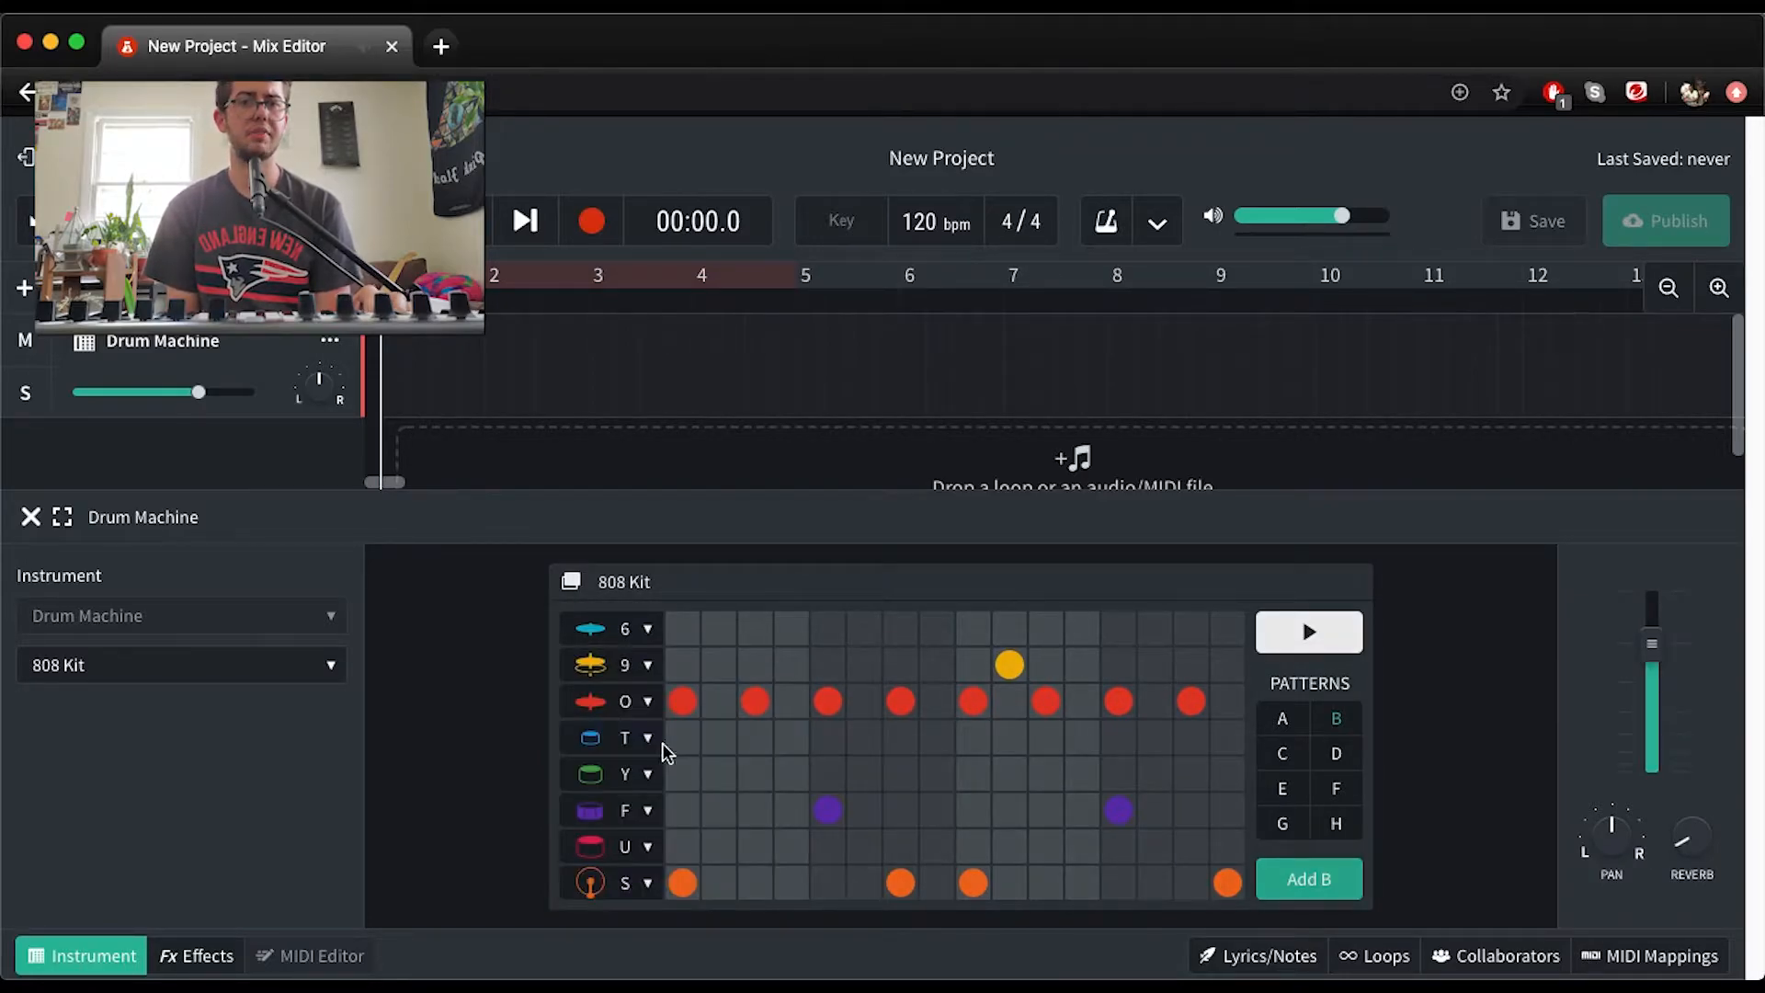
pyautogui.click(1196, 737)
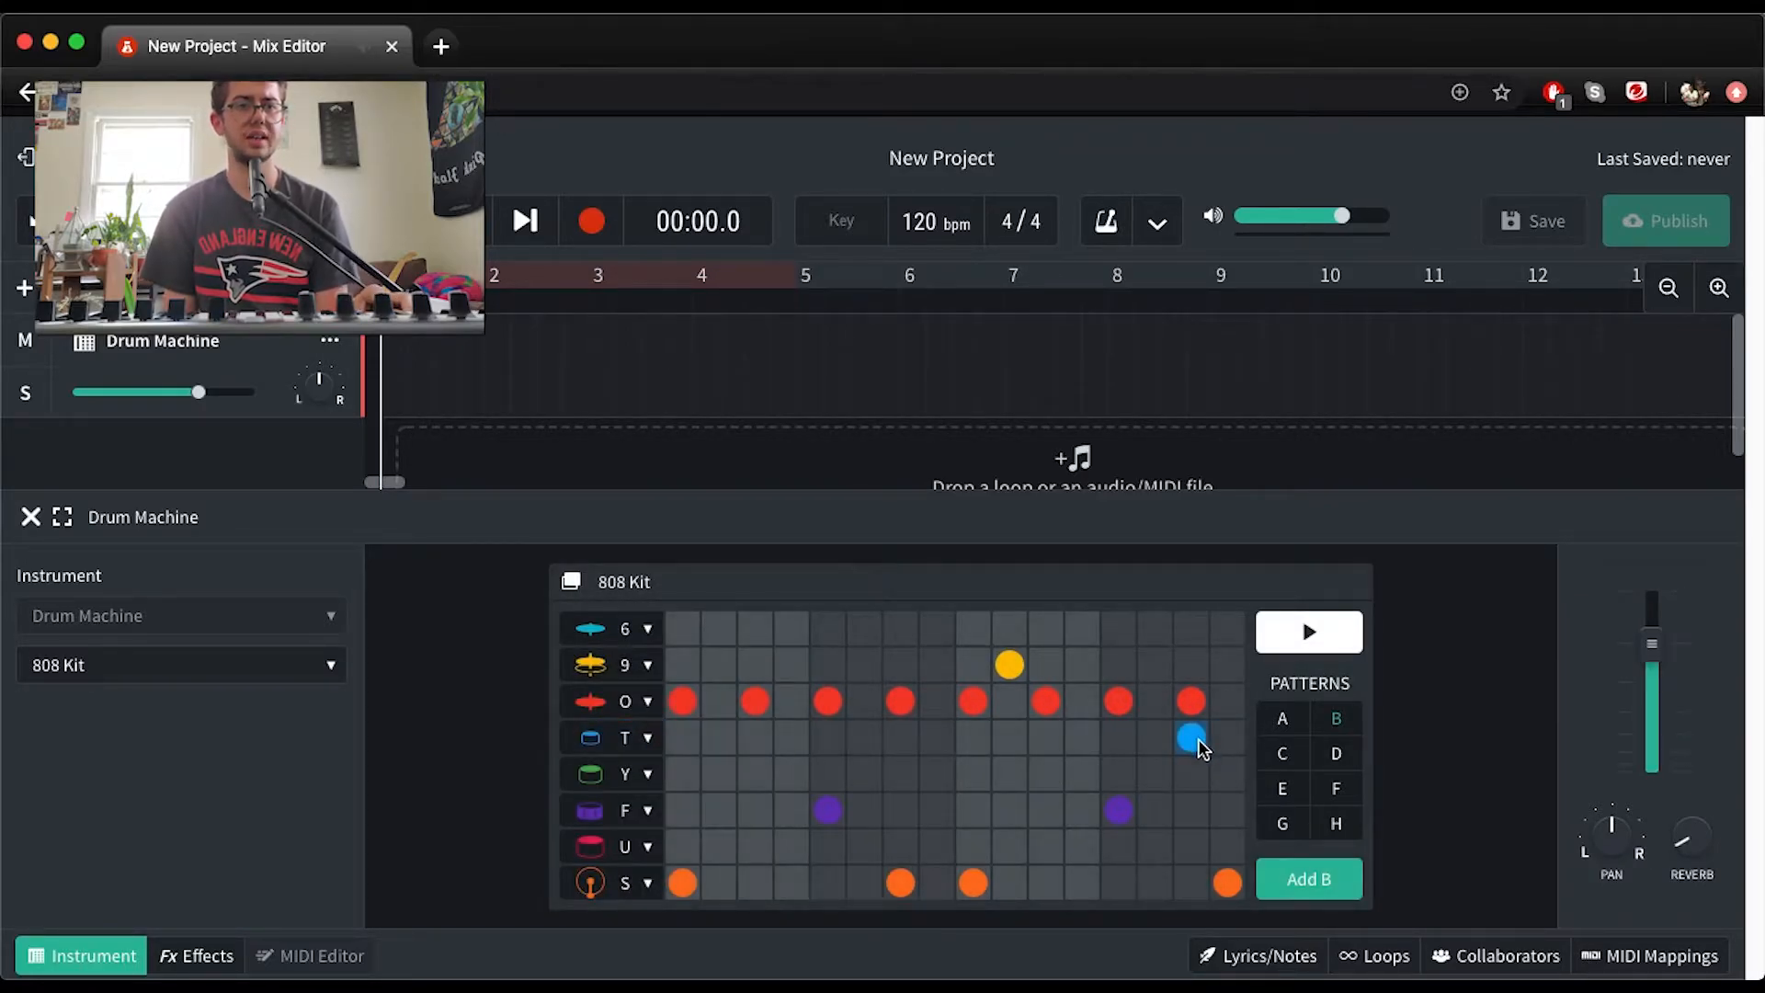
pyautogui.click(1227, 773)
pyautogui.press('space')
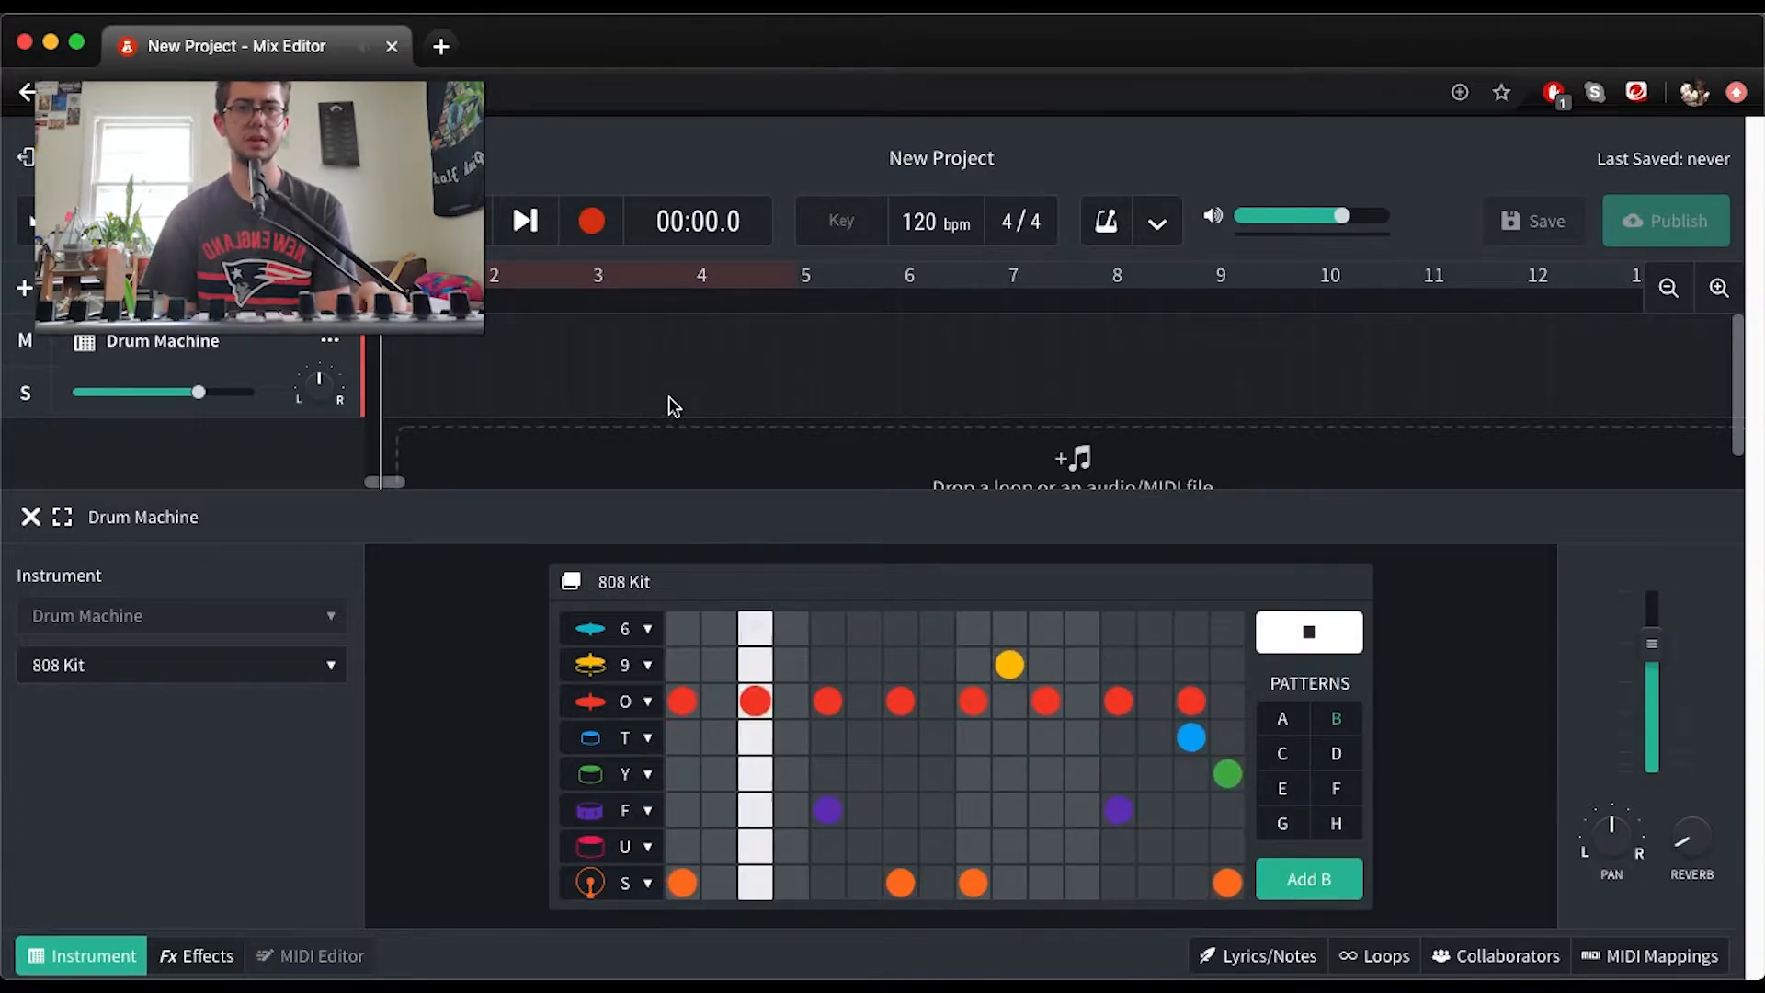
pyautogui.press('space')
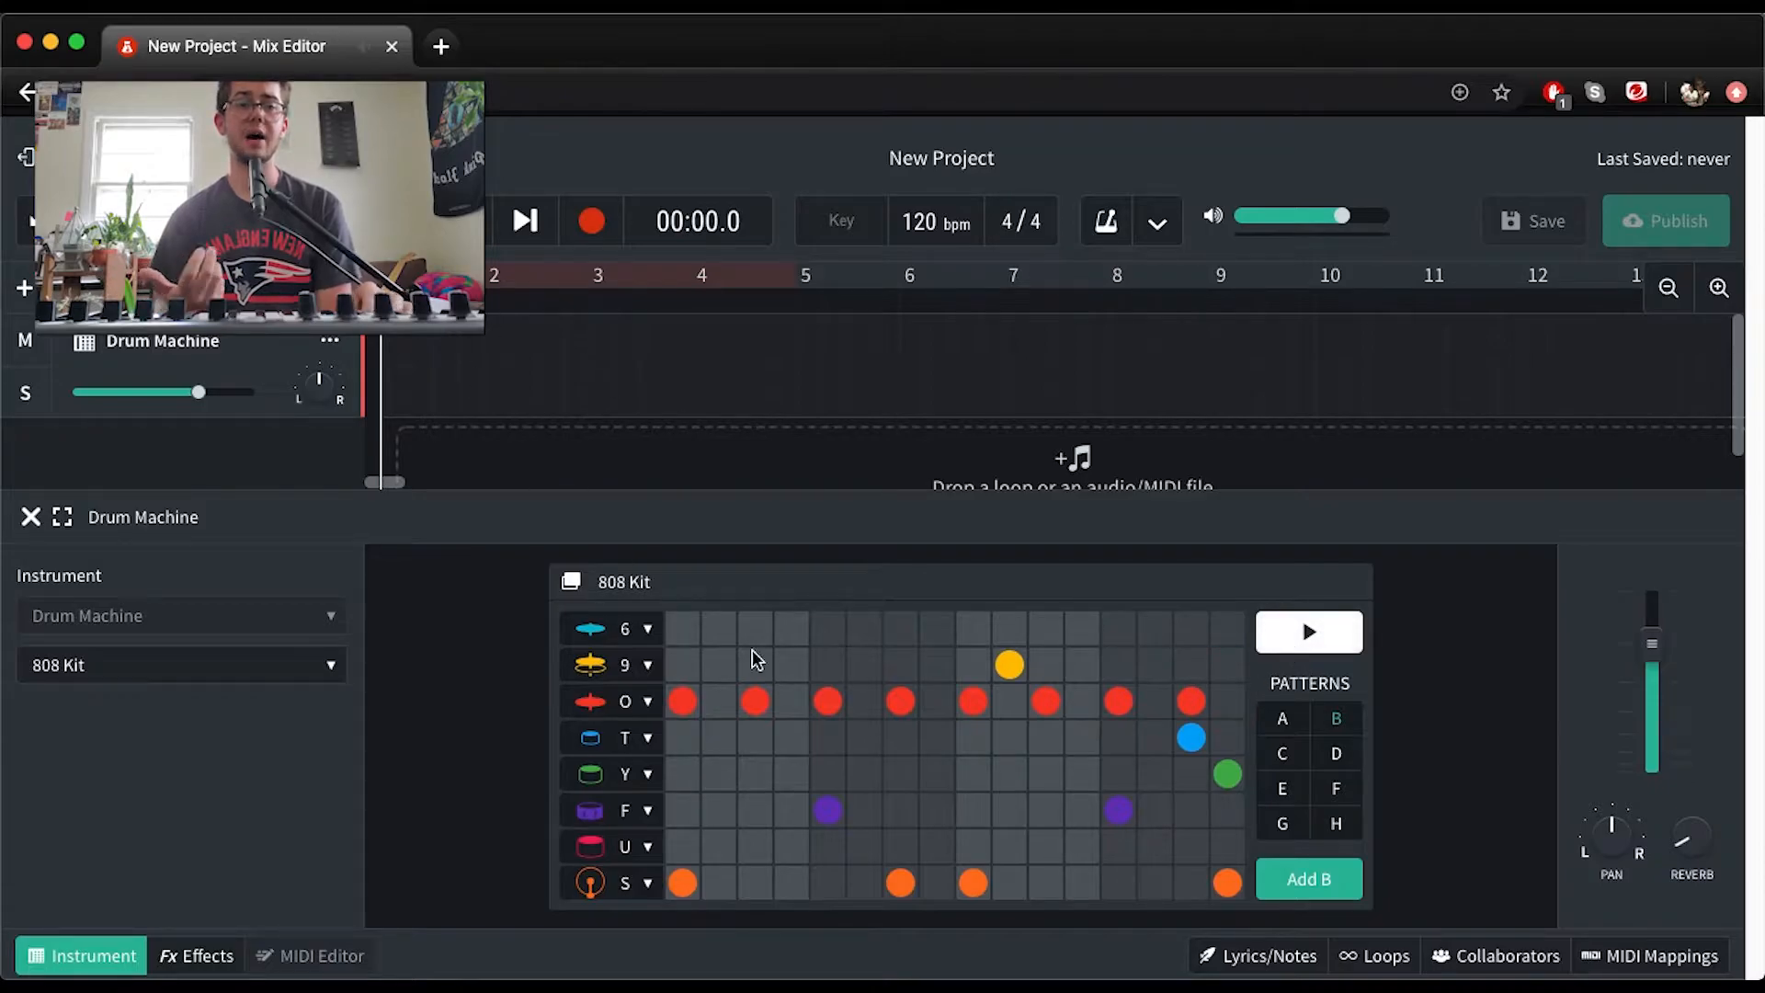
# Place pattern B at the start of the timeline, looped over eight bars to bar 9, and check the playback
pyautogui.click(1310, 880)
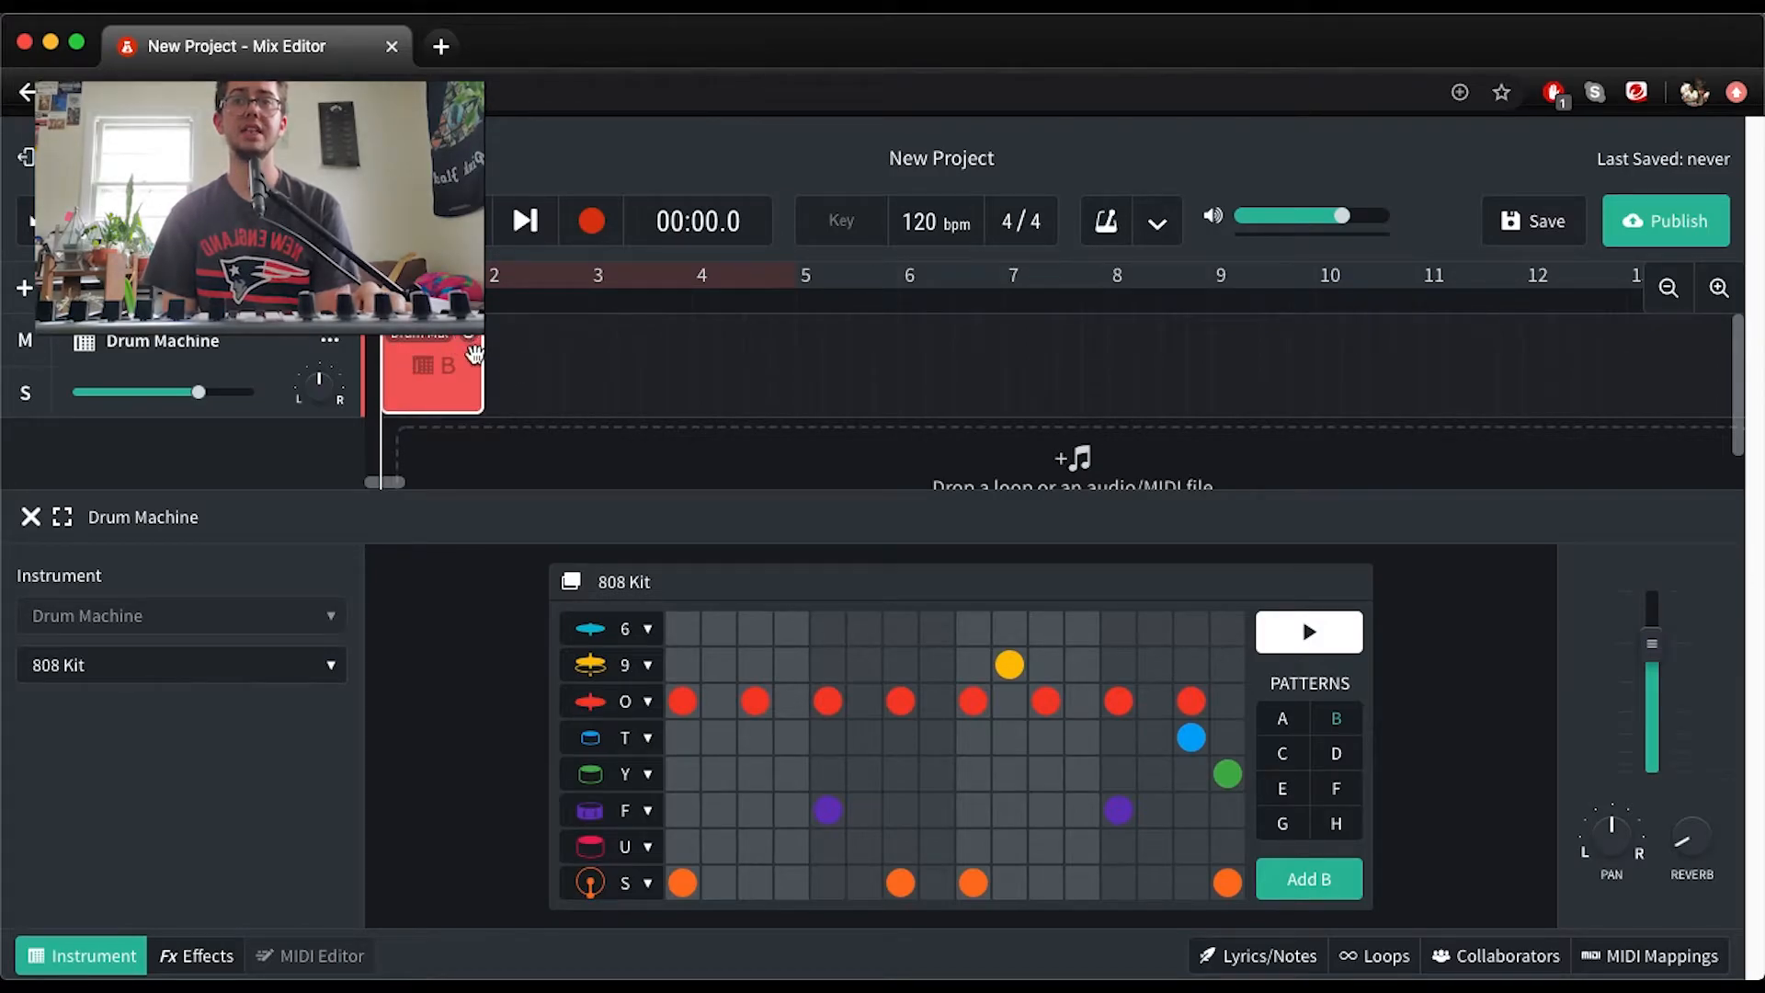
pyautogui.moveTo(470, 336); pyautogui.dragTo(1197, 332)
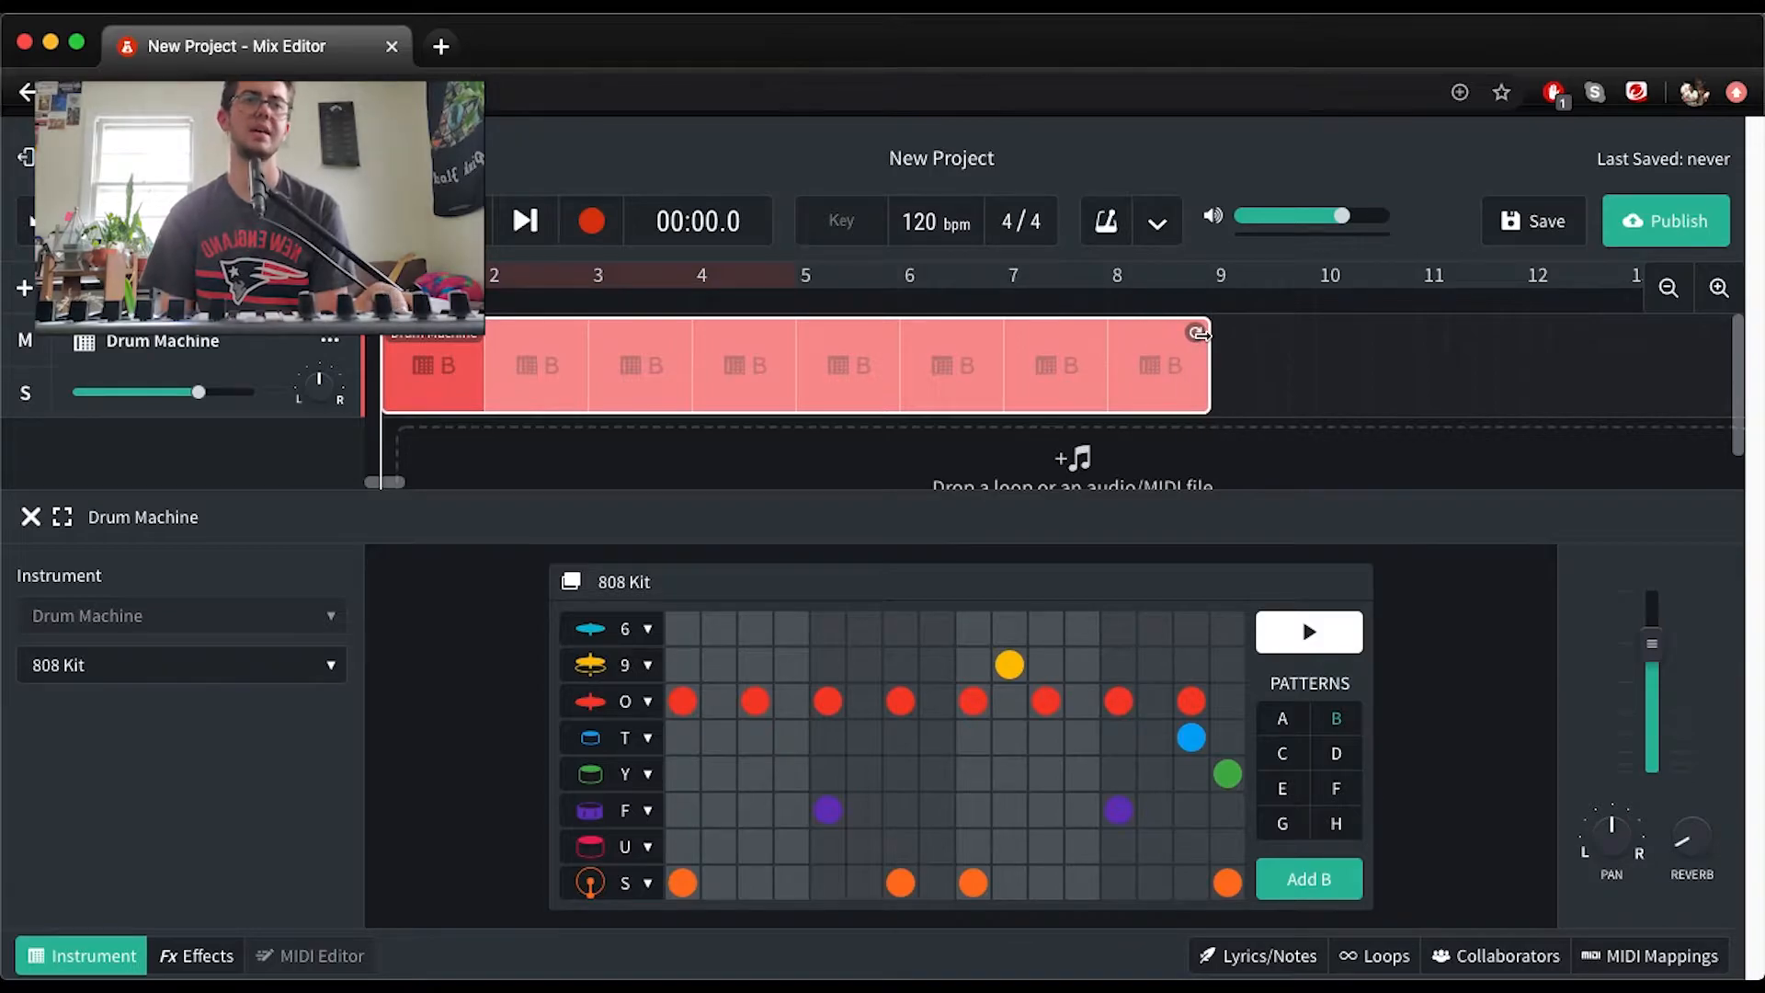
pyautogui.press('space')
pyautogui.press('space')
pyautogui.press('space')
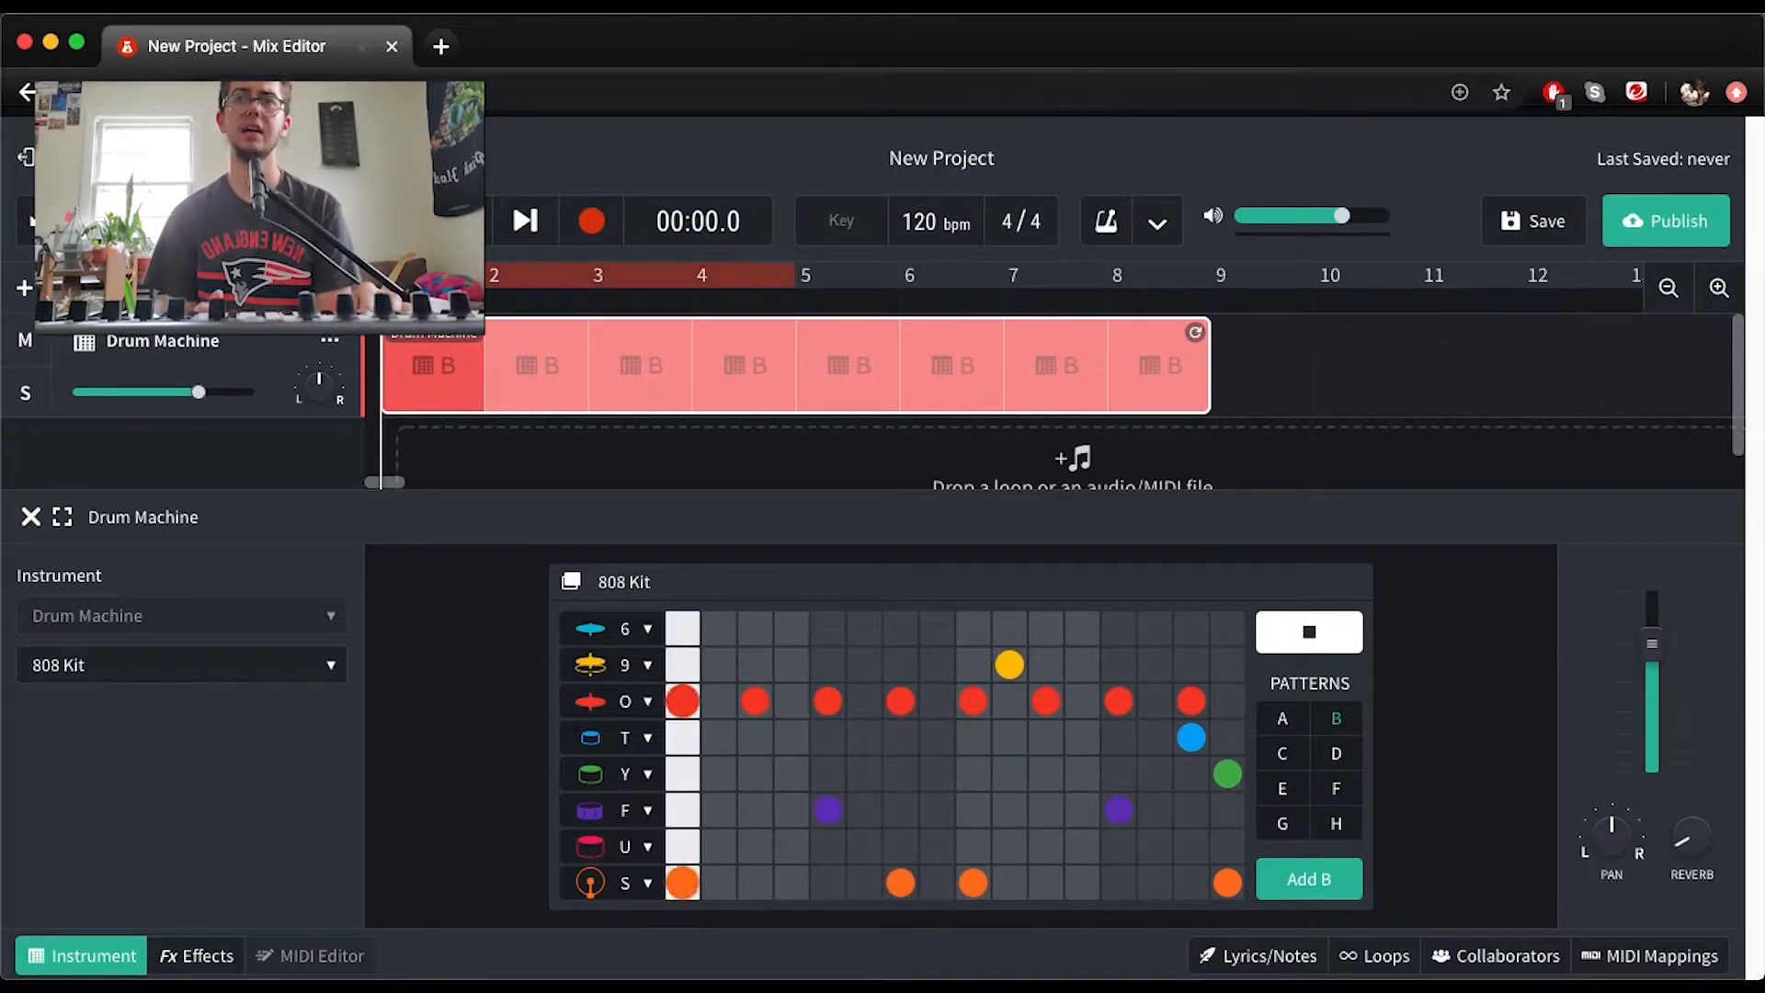
pyautogui.press('space')
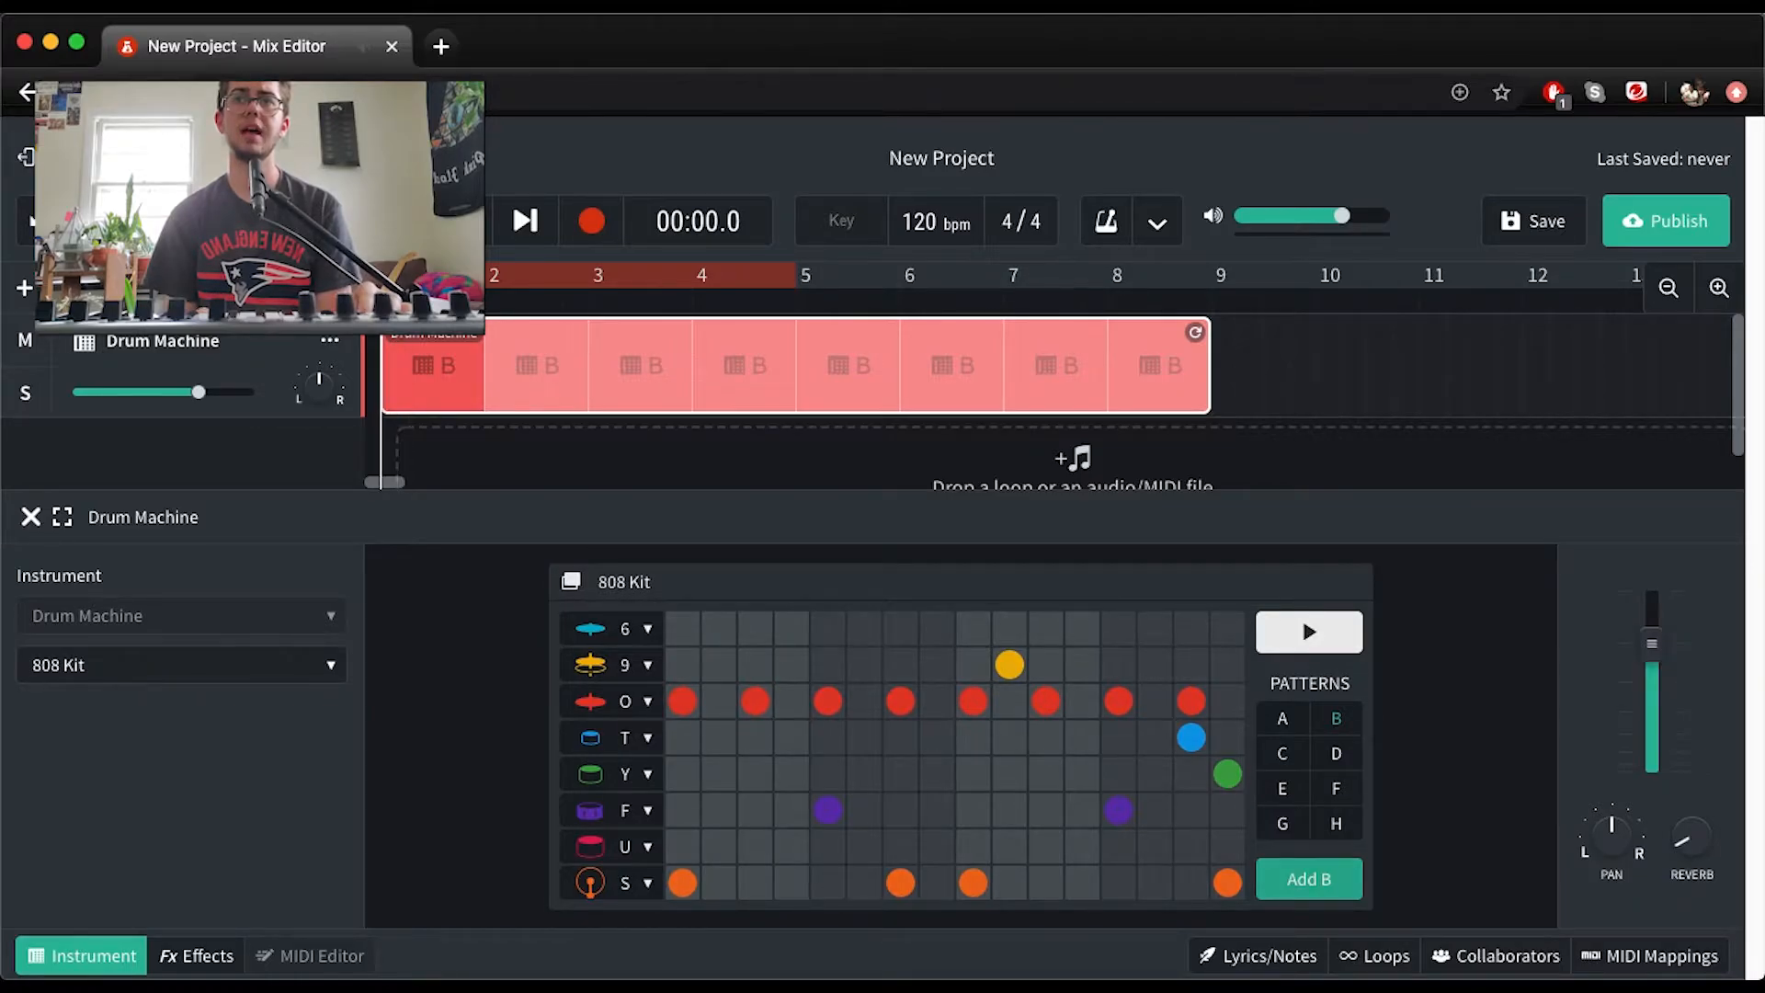
pyautogui.press('space')
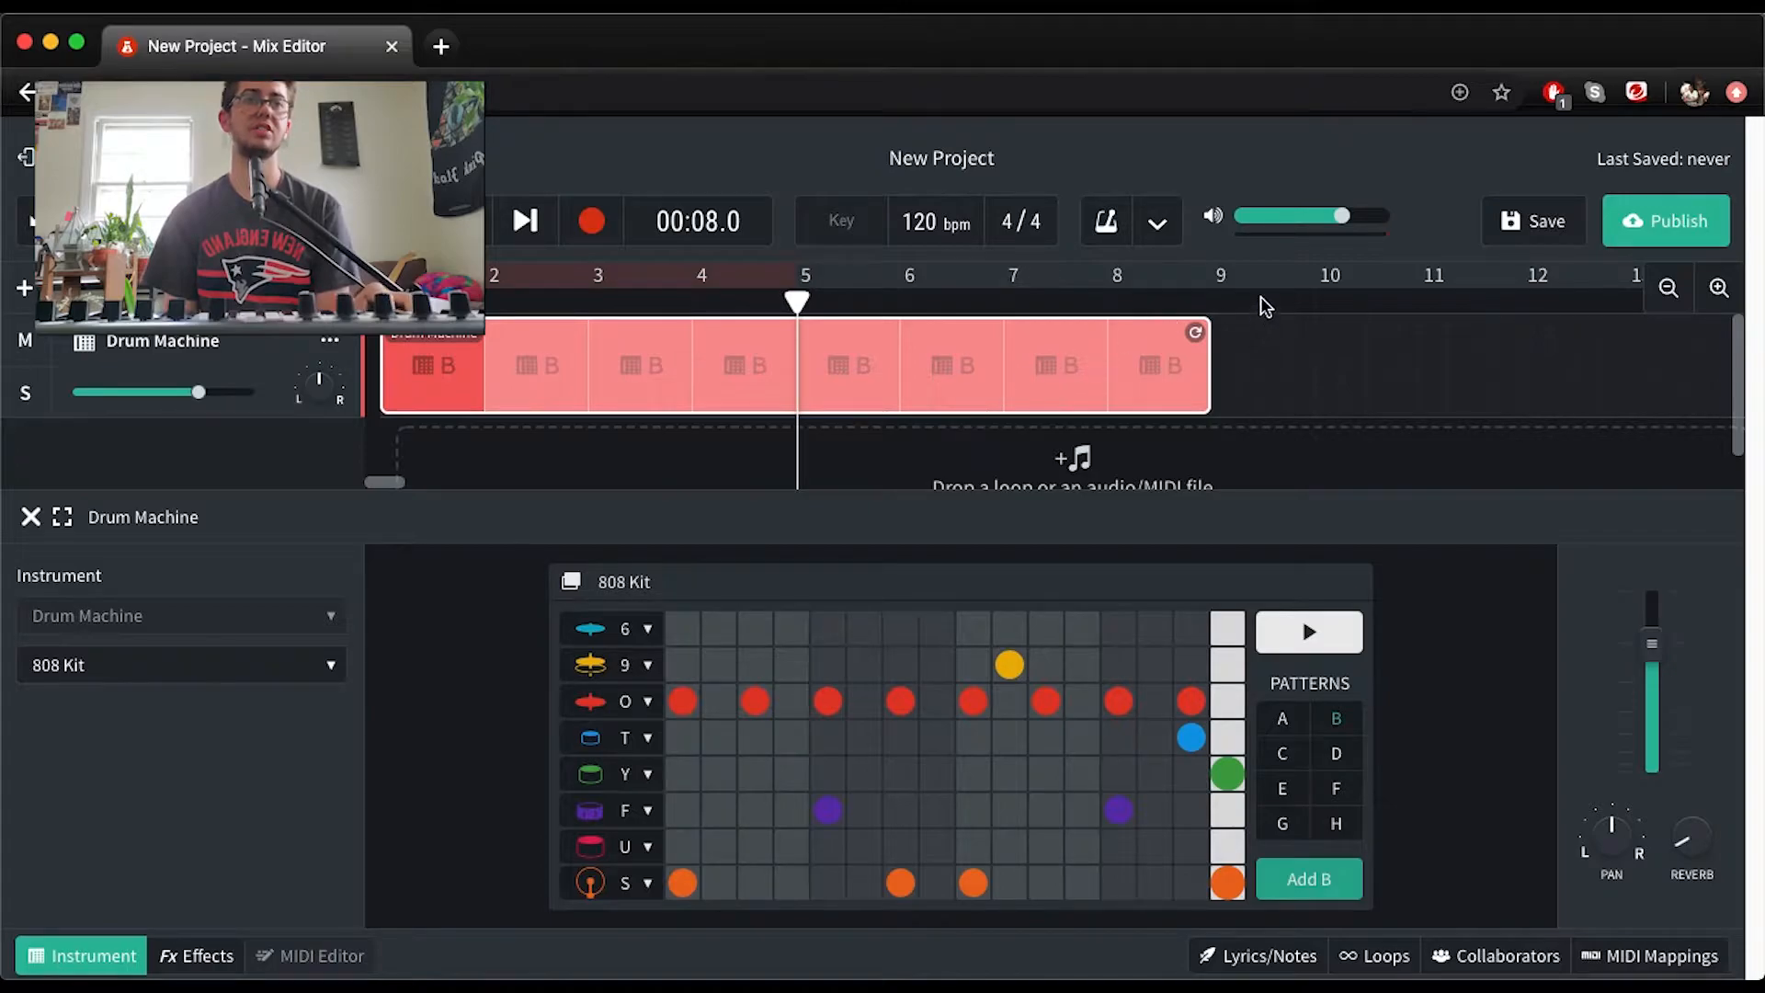
# With the playhead at bar 9, clear row 9, set row O hits to steps 1, 4, 5, 6, 9, 10 and 13, and play the pattern
pyautogui.click(1213, 298)
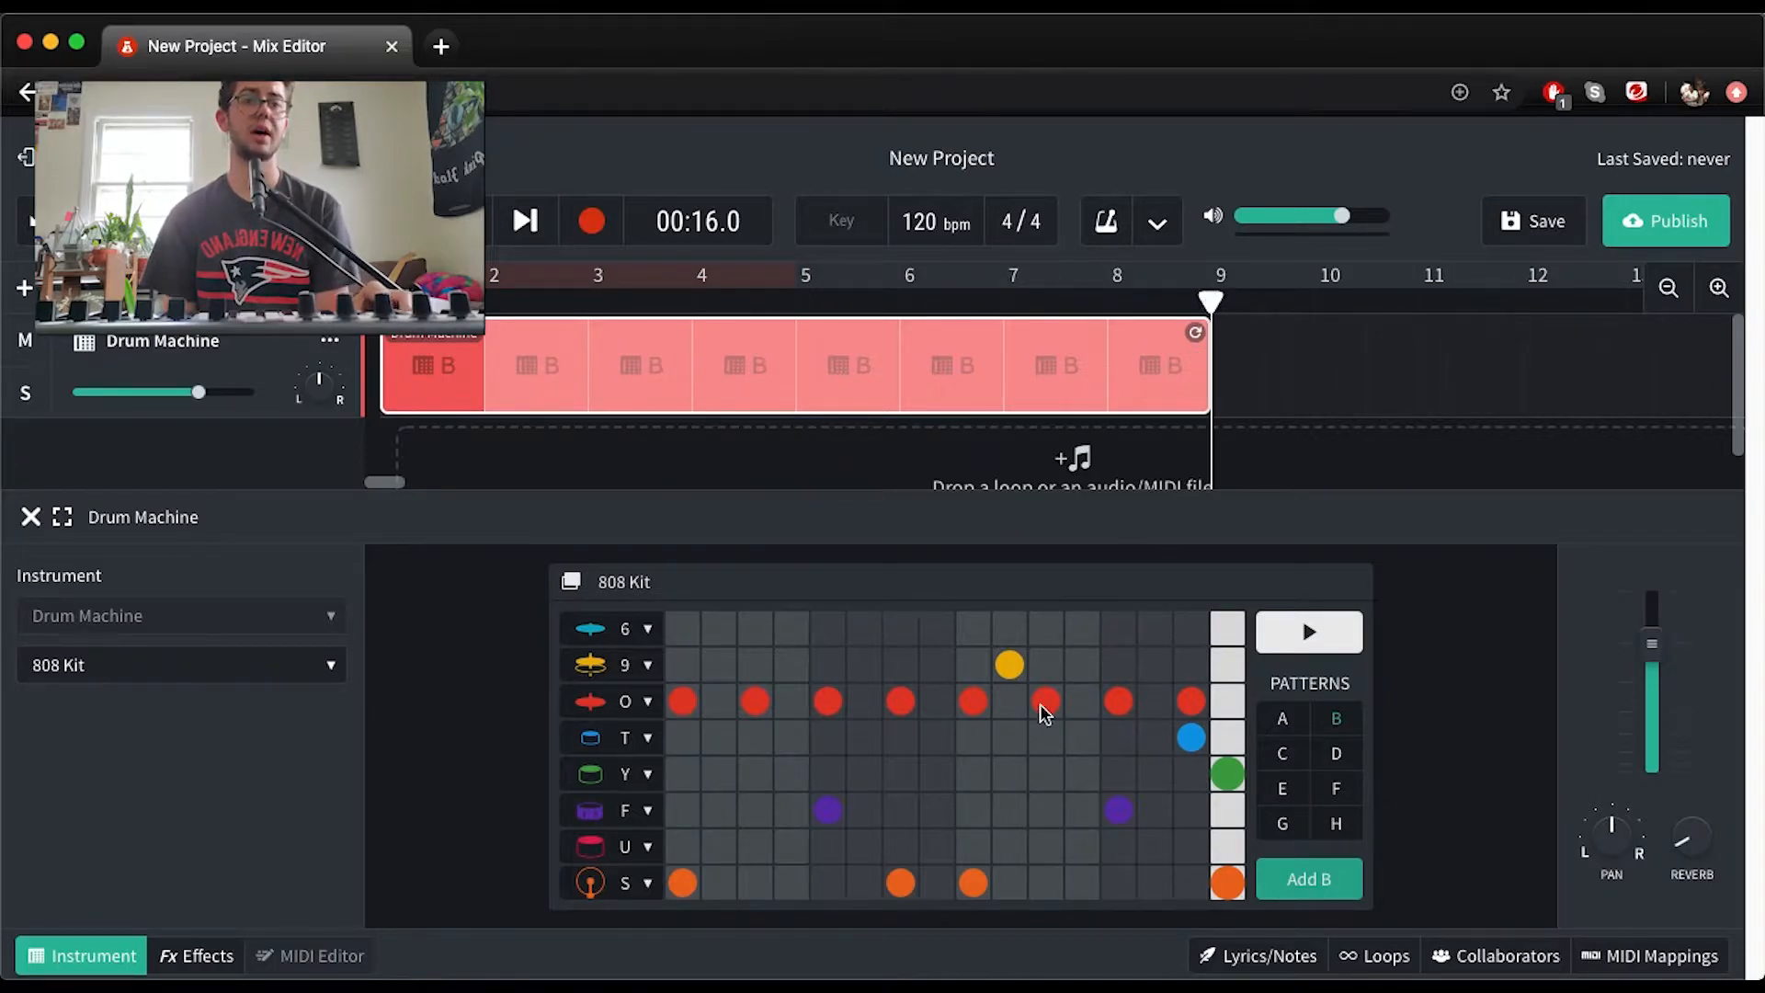
pyautogui.click(993, 659)
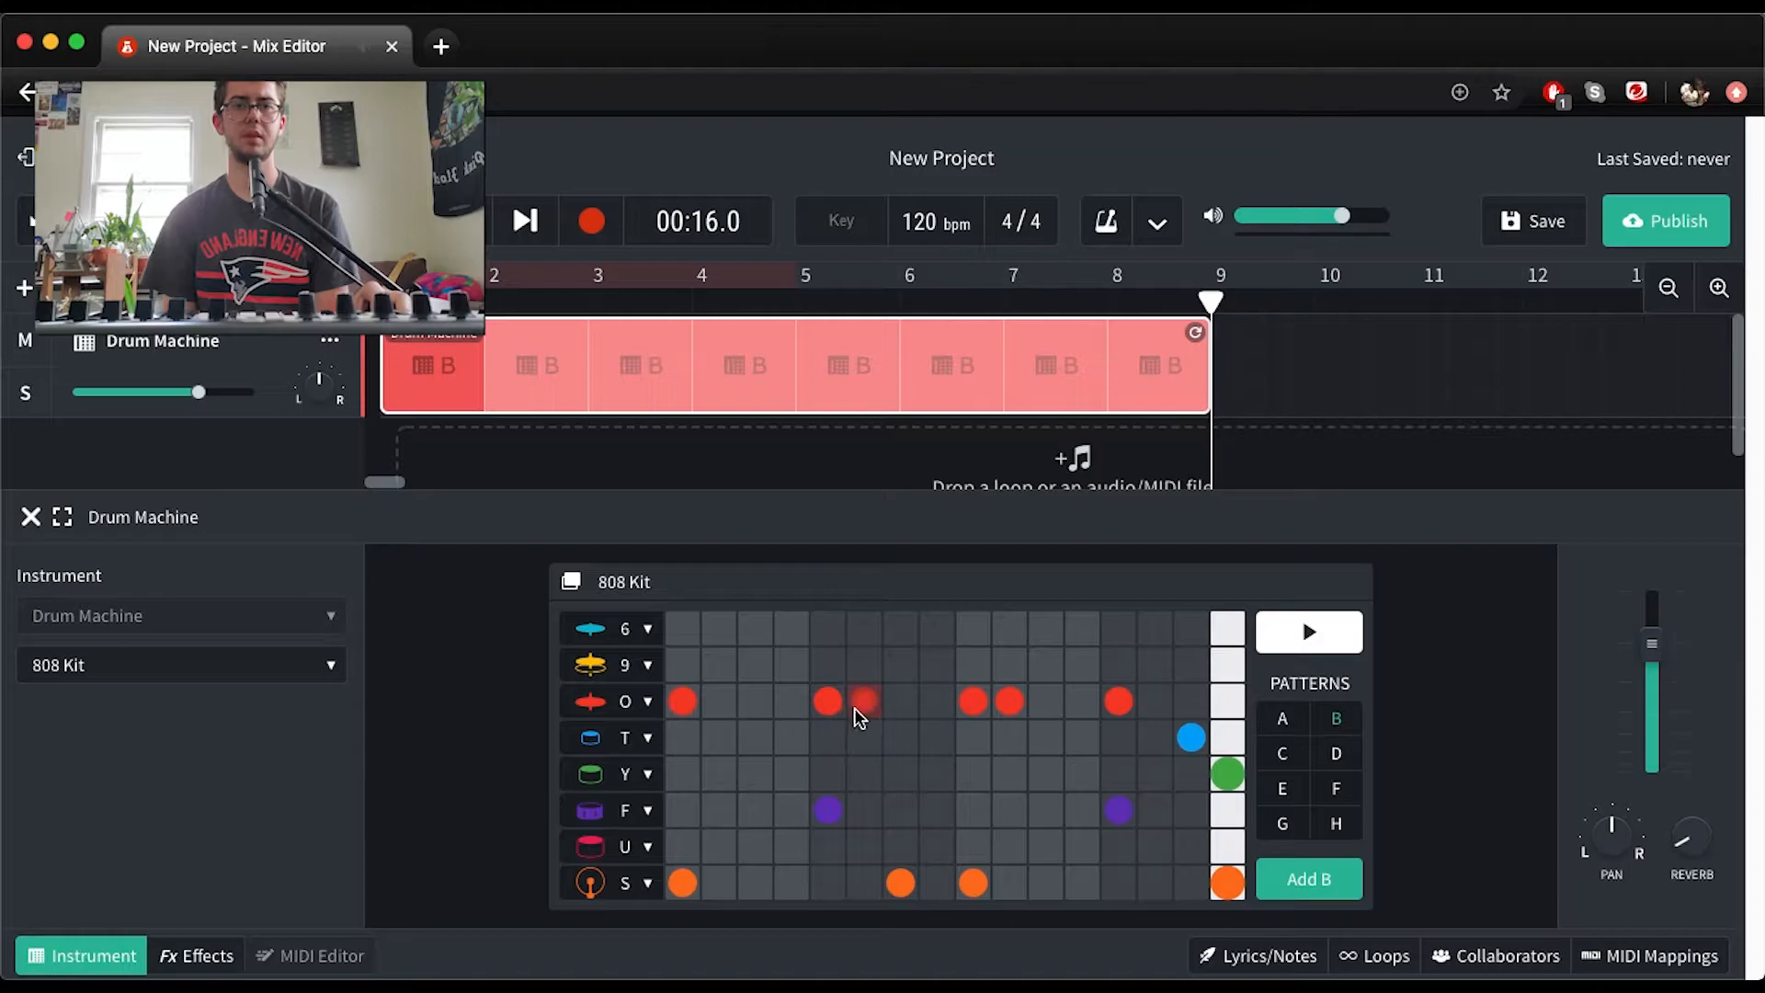
pyautogui.click(787, 704)
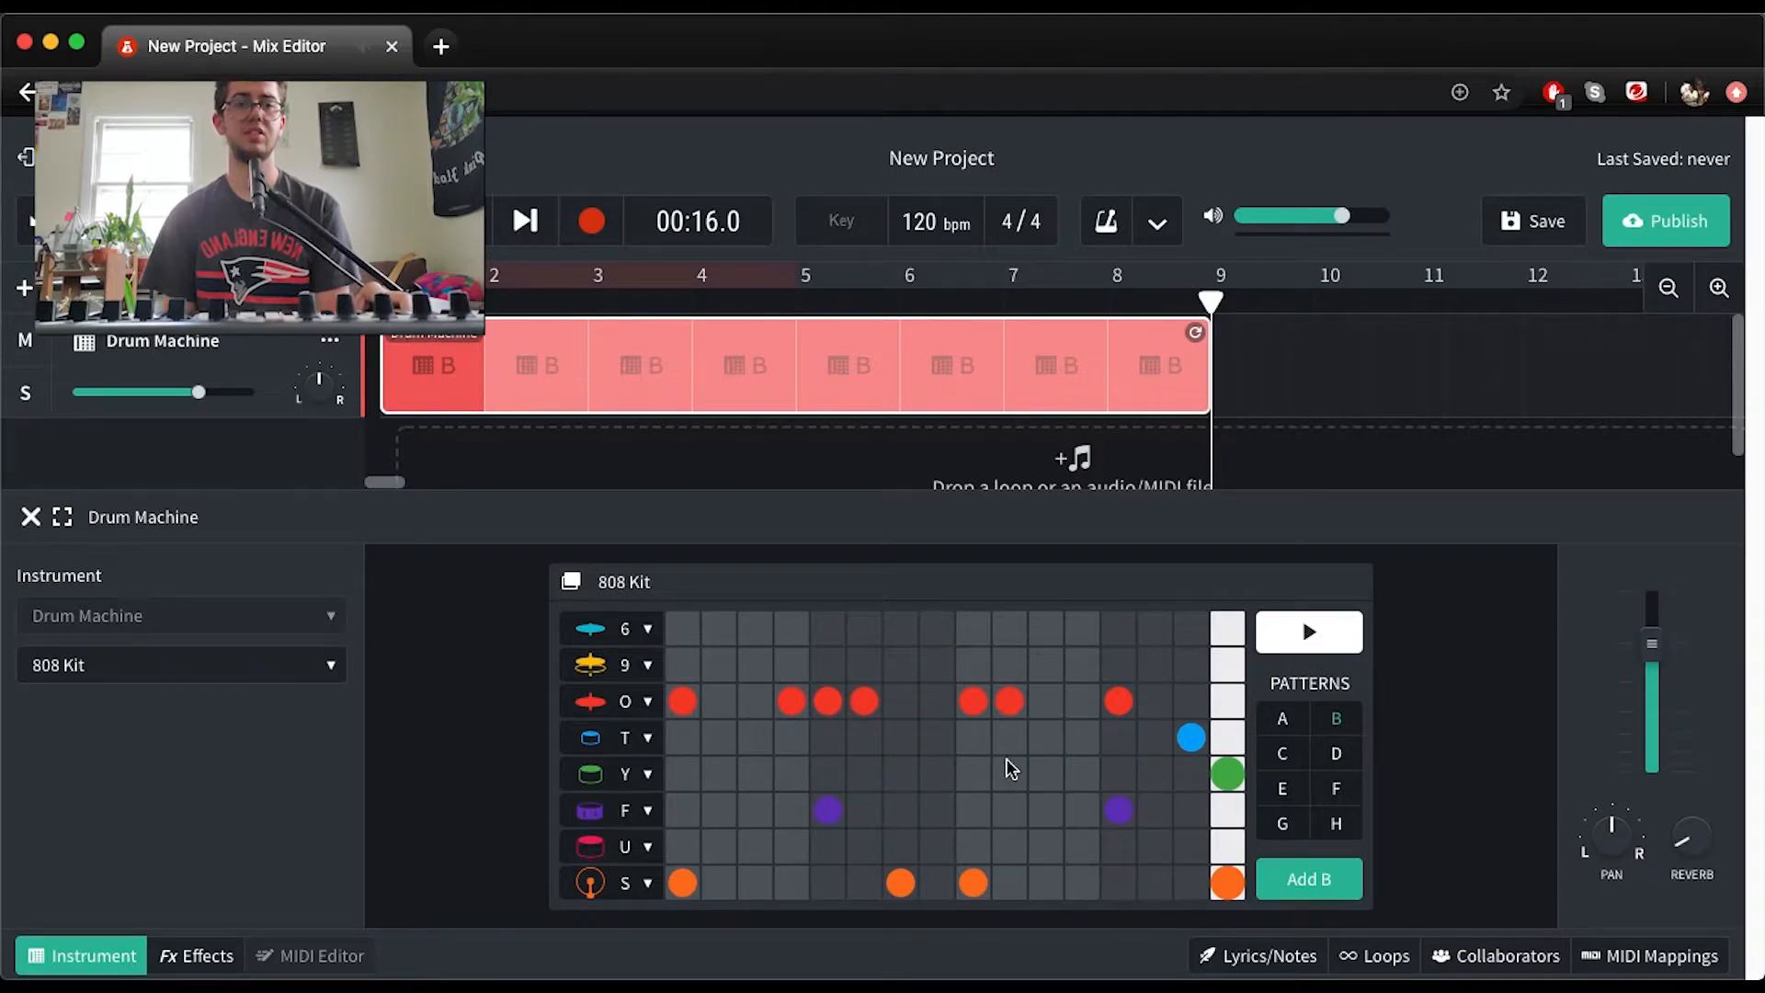
pyautogui.press('space')
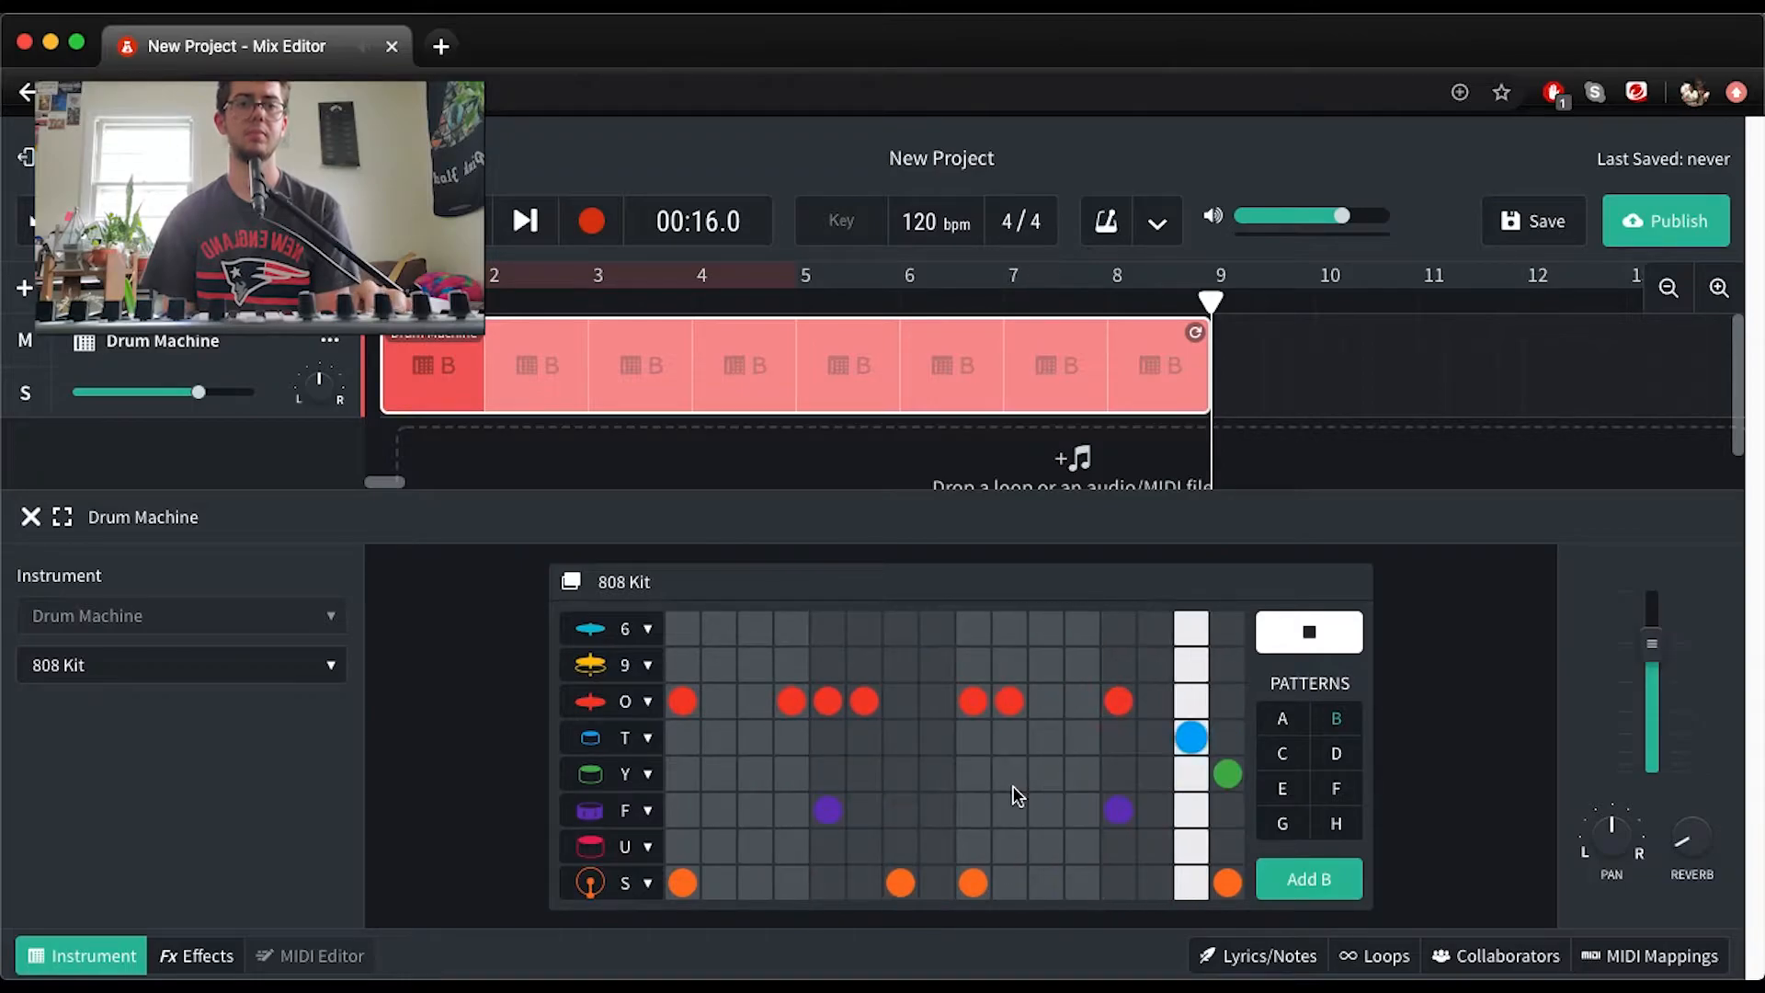
# Place pattern B at bar 9 of the drum track and loop it over four bars to bar 13
pyautogui.press('space')
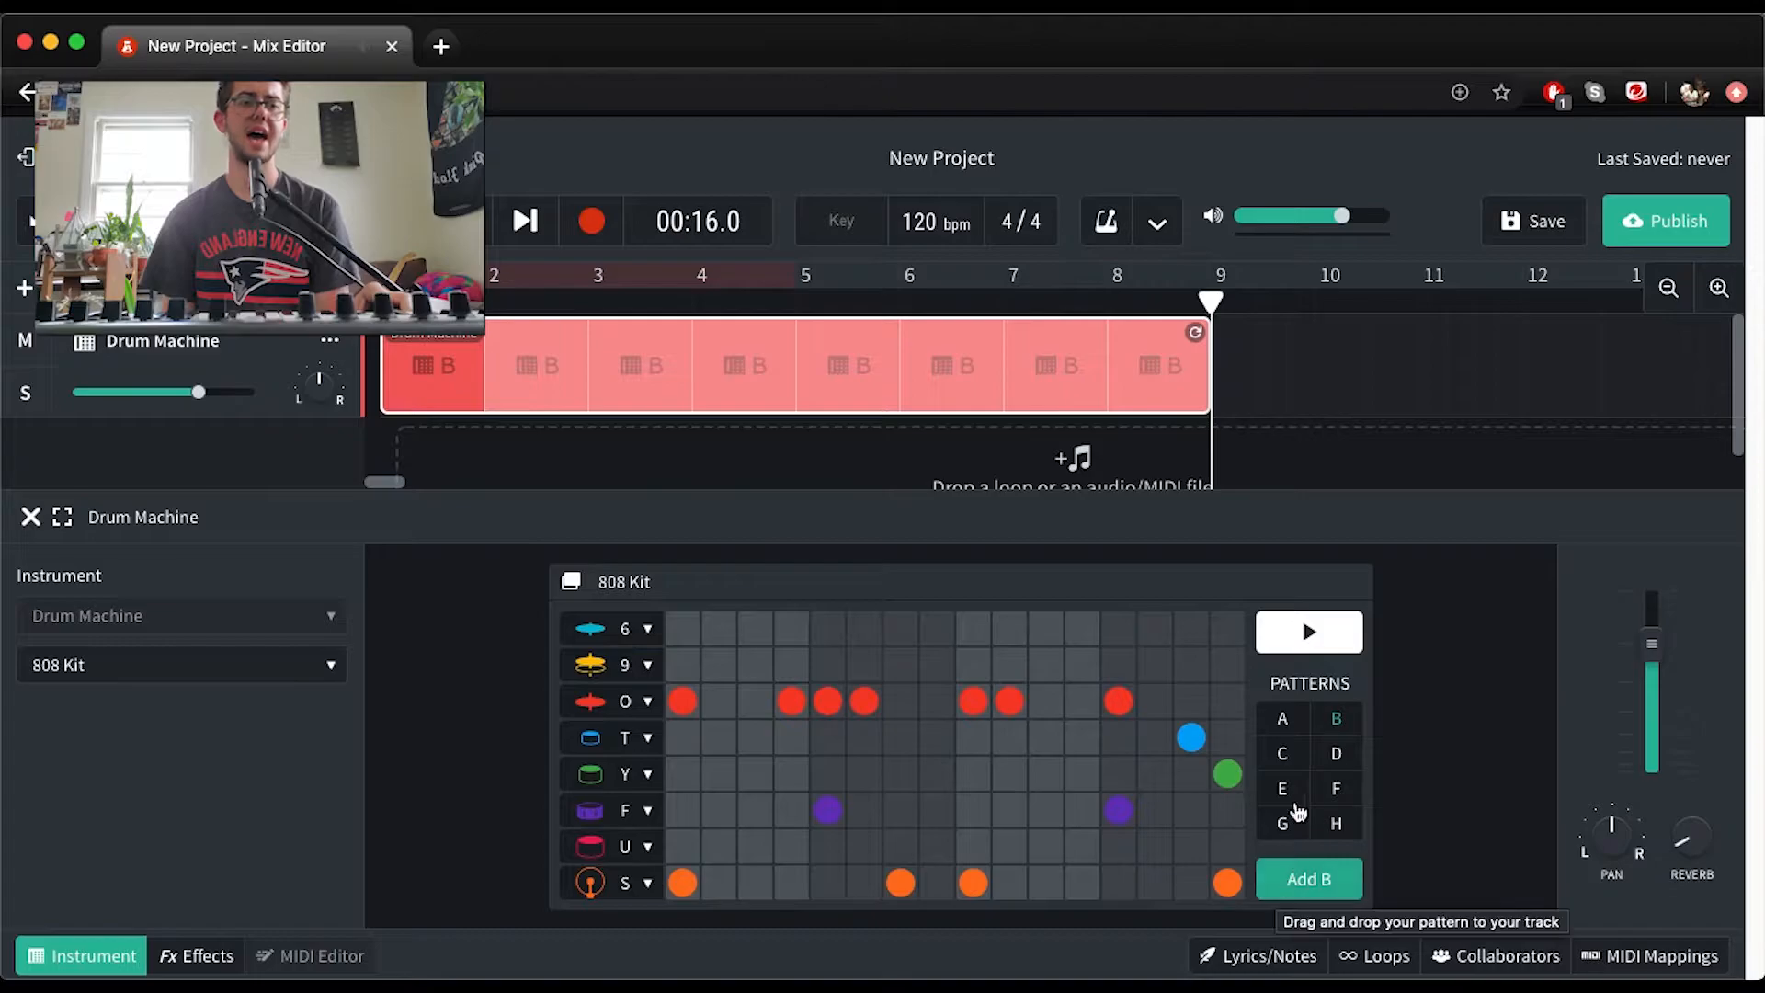
pyautogui.click(1297, 759)
pyautogui.click(1336, 720)
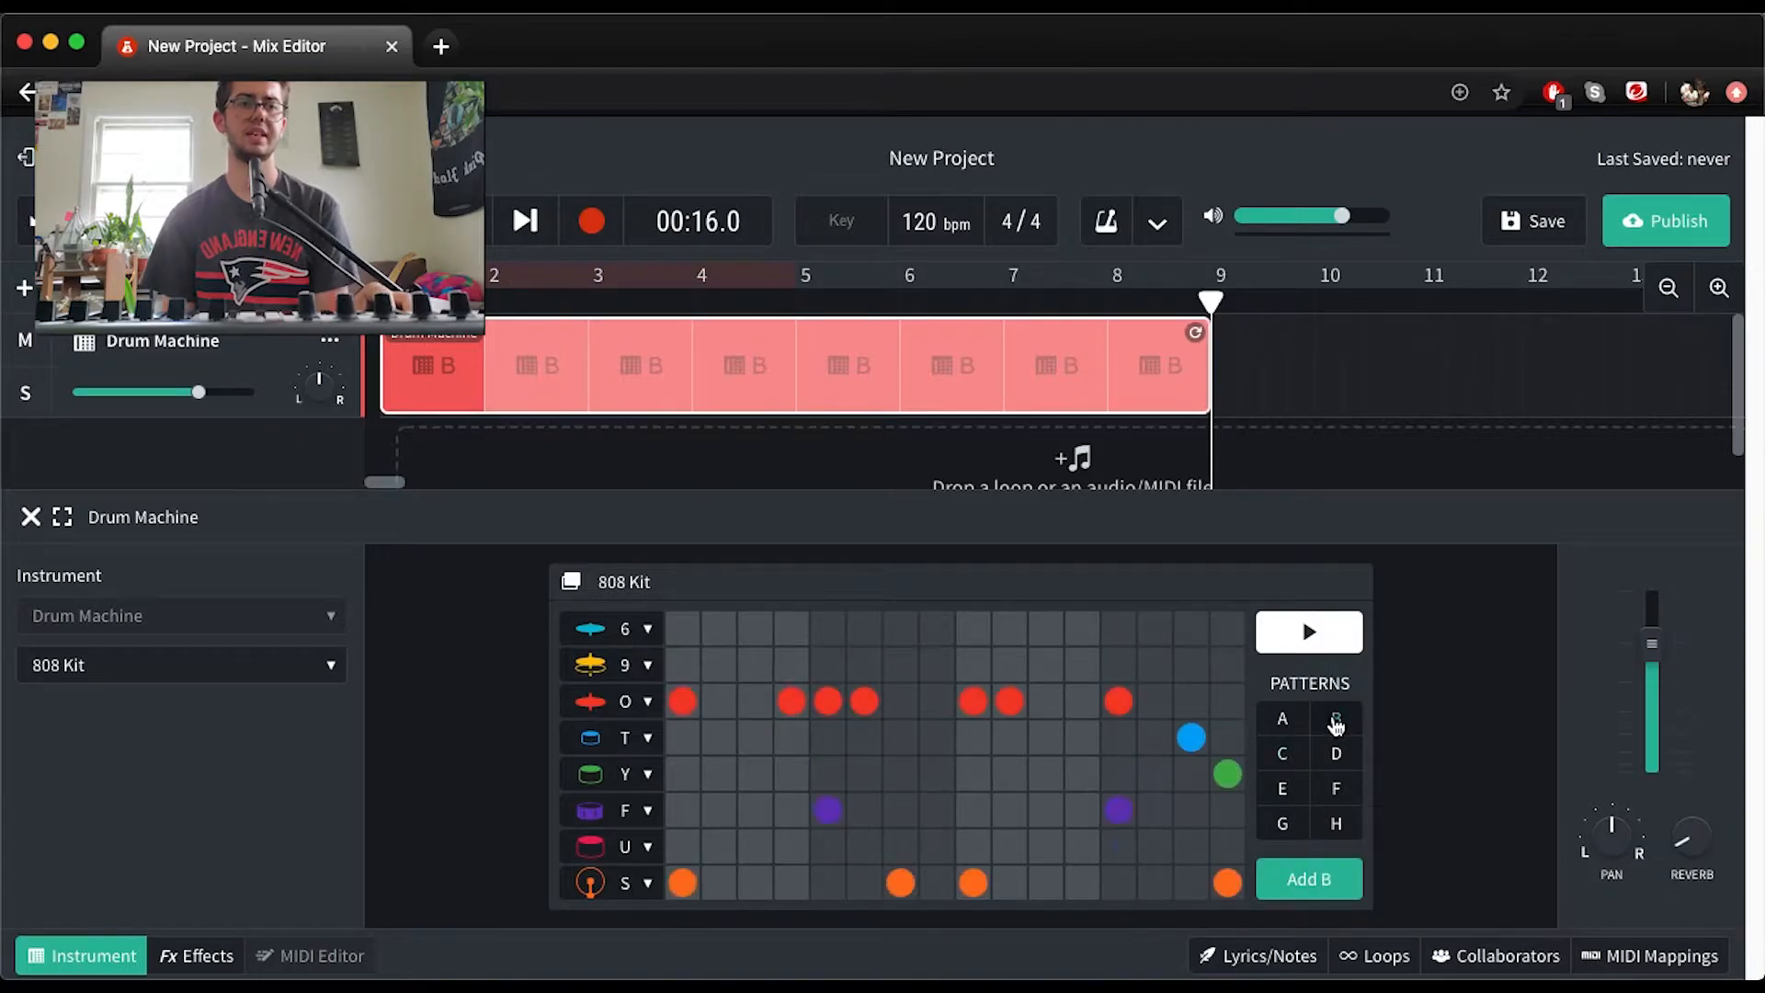
pyautogui.click(1303, 880)
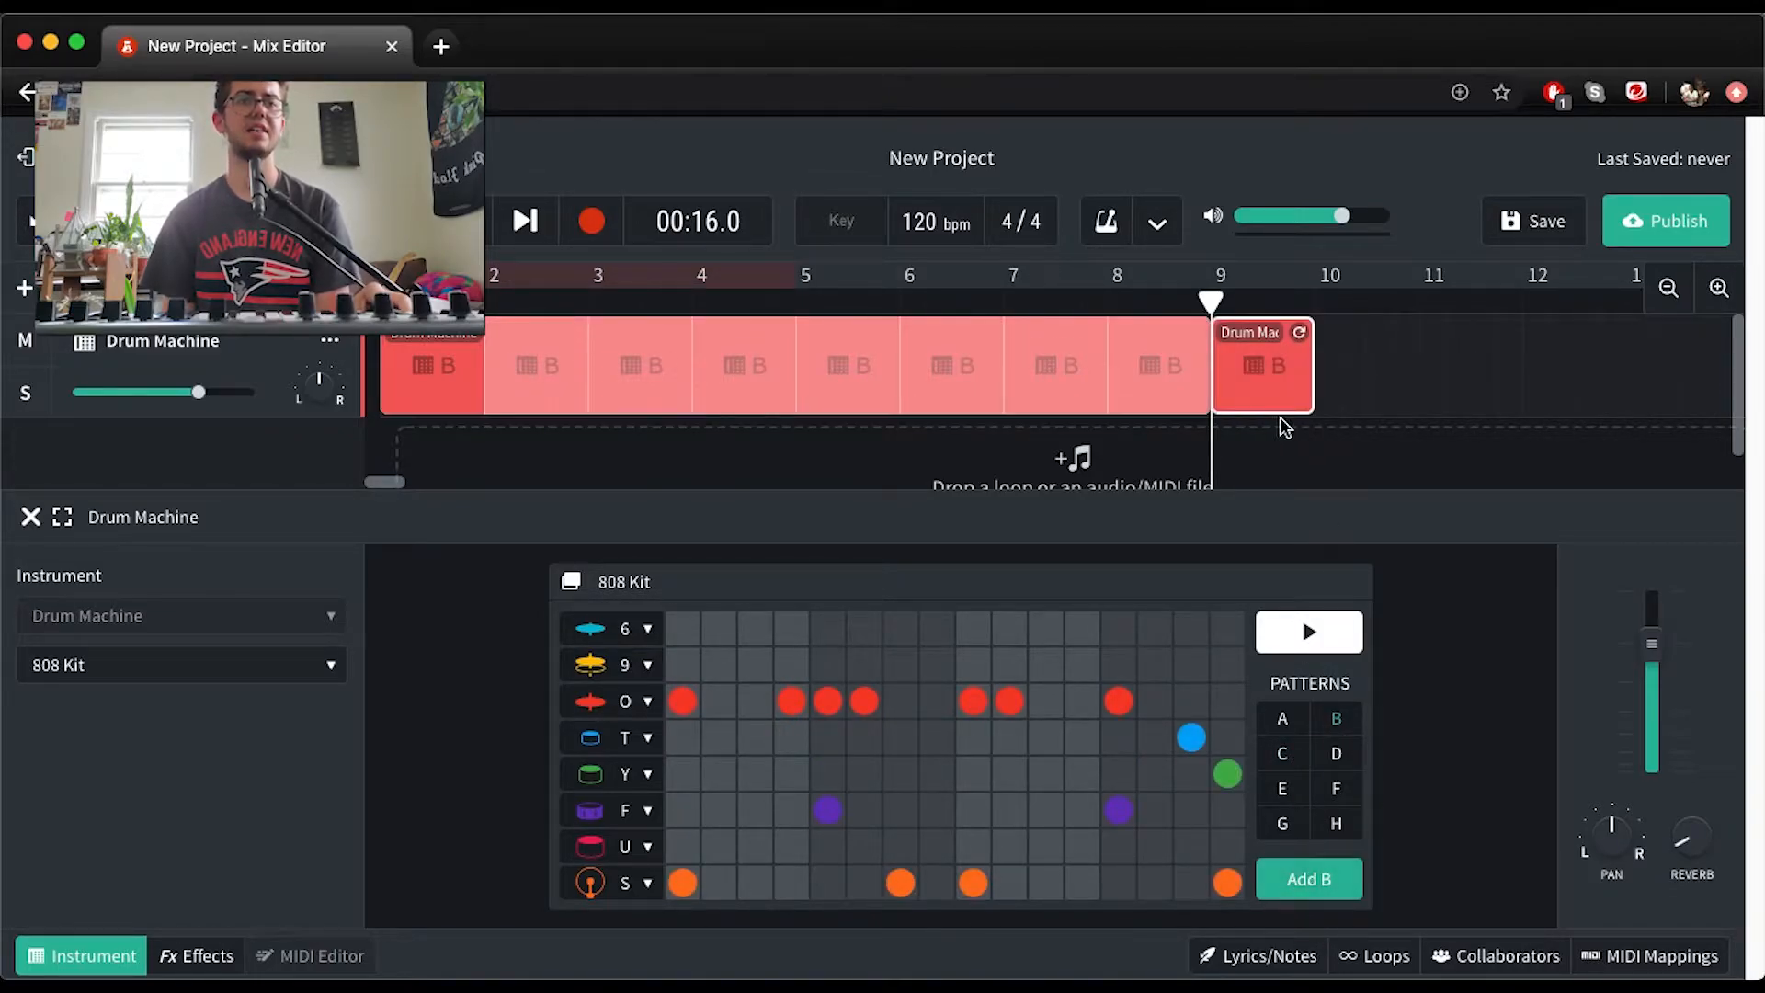
pyautogui.moveTo(1305, 335); pyautogui.dragTo(1379, 377)
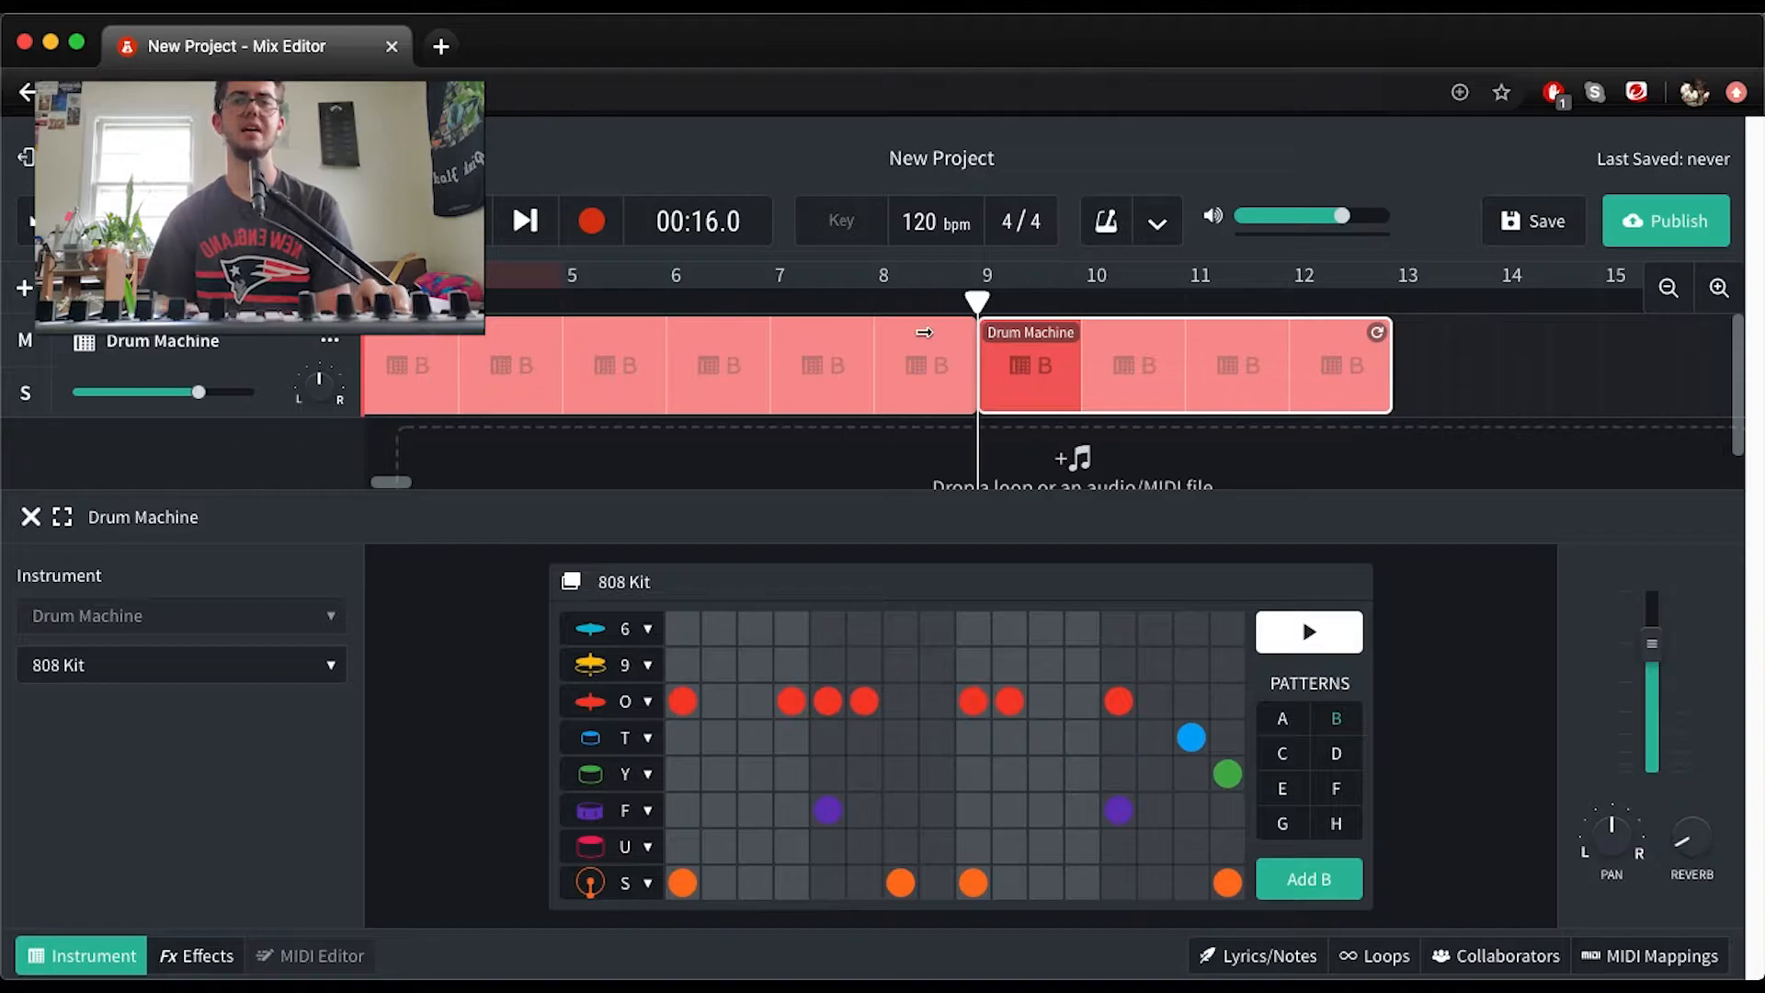
pyautogui.hscroll(9, 651, 393)
pyautogui.hscroll(-12, 651, 393)
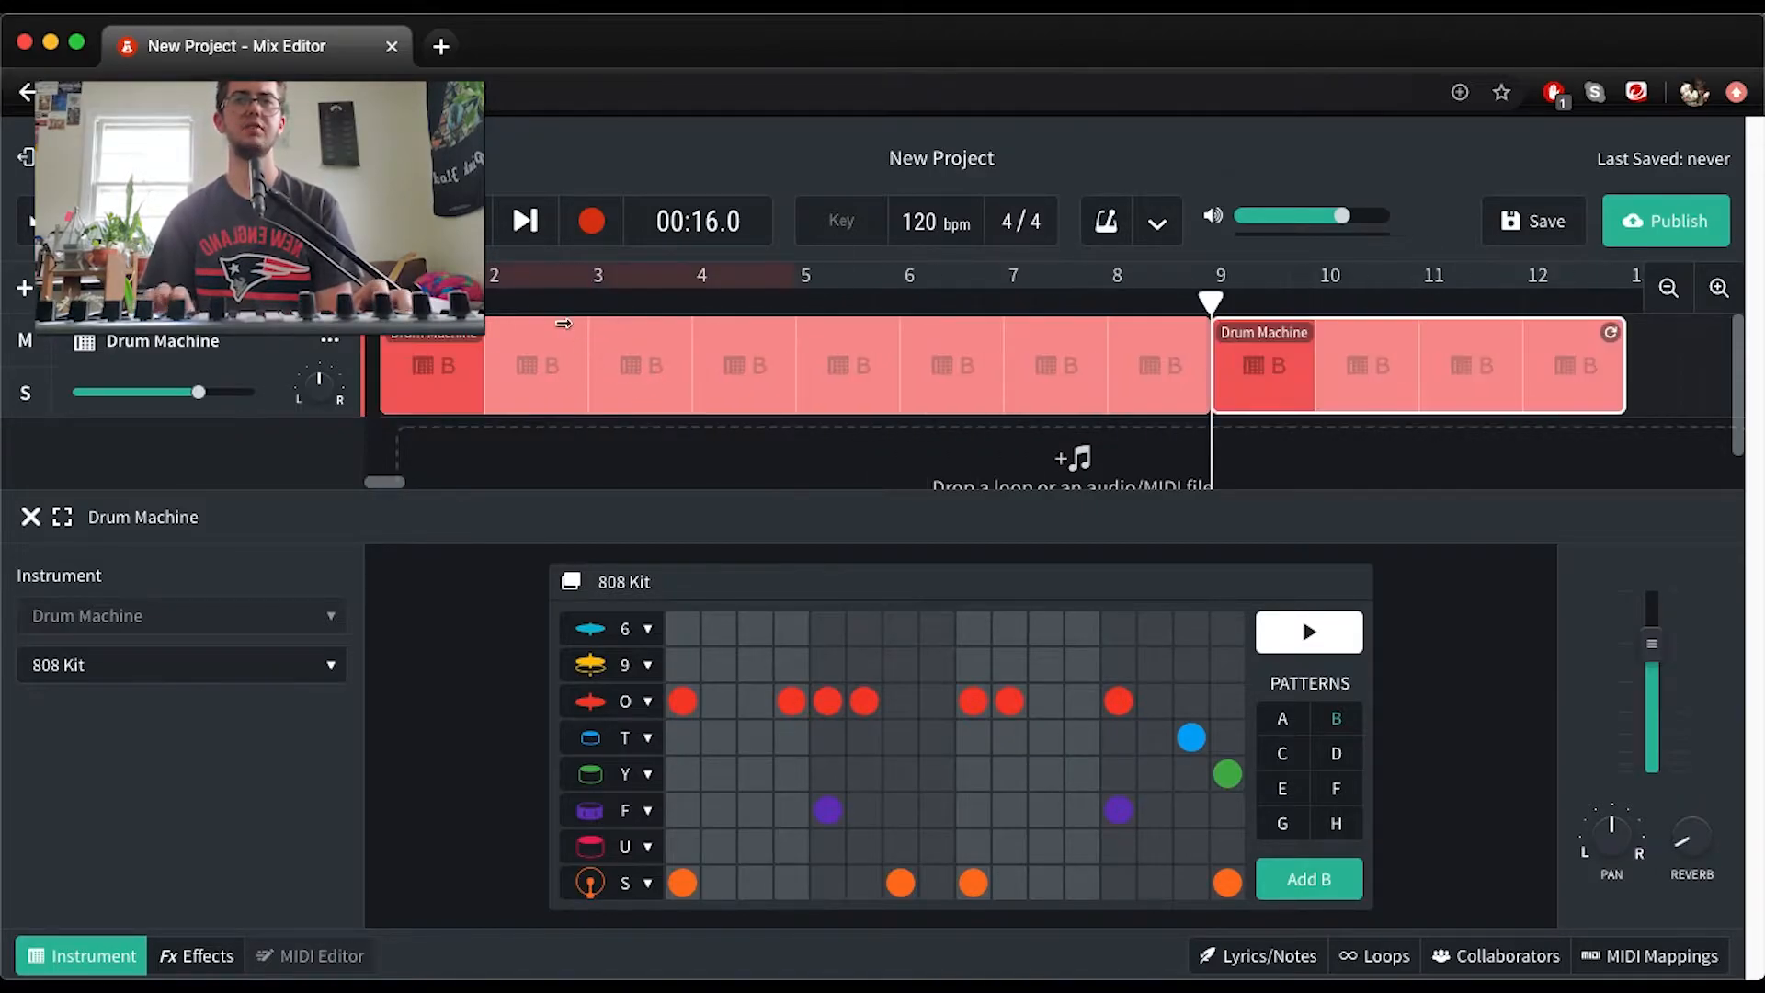
# Play the drum arrangement from the start through the clip at bar 9, and return the playhead to the beginning
pyautogui.press('Return')
pyautogui.press('space')
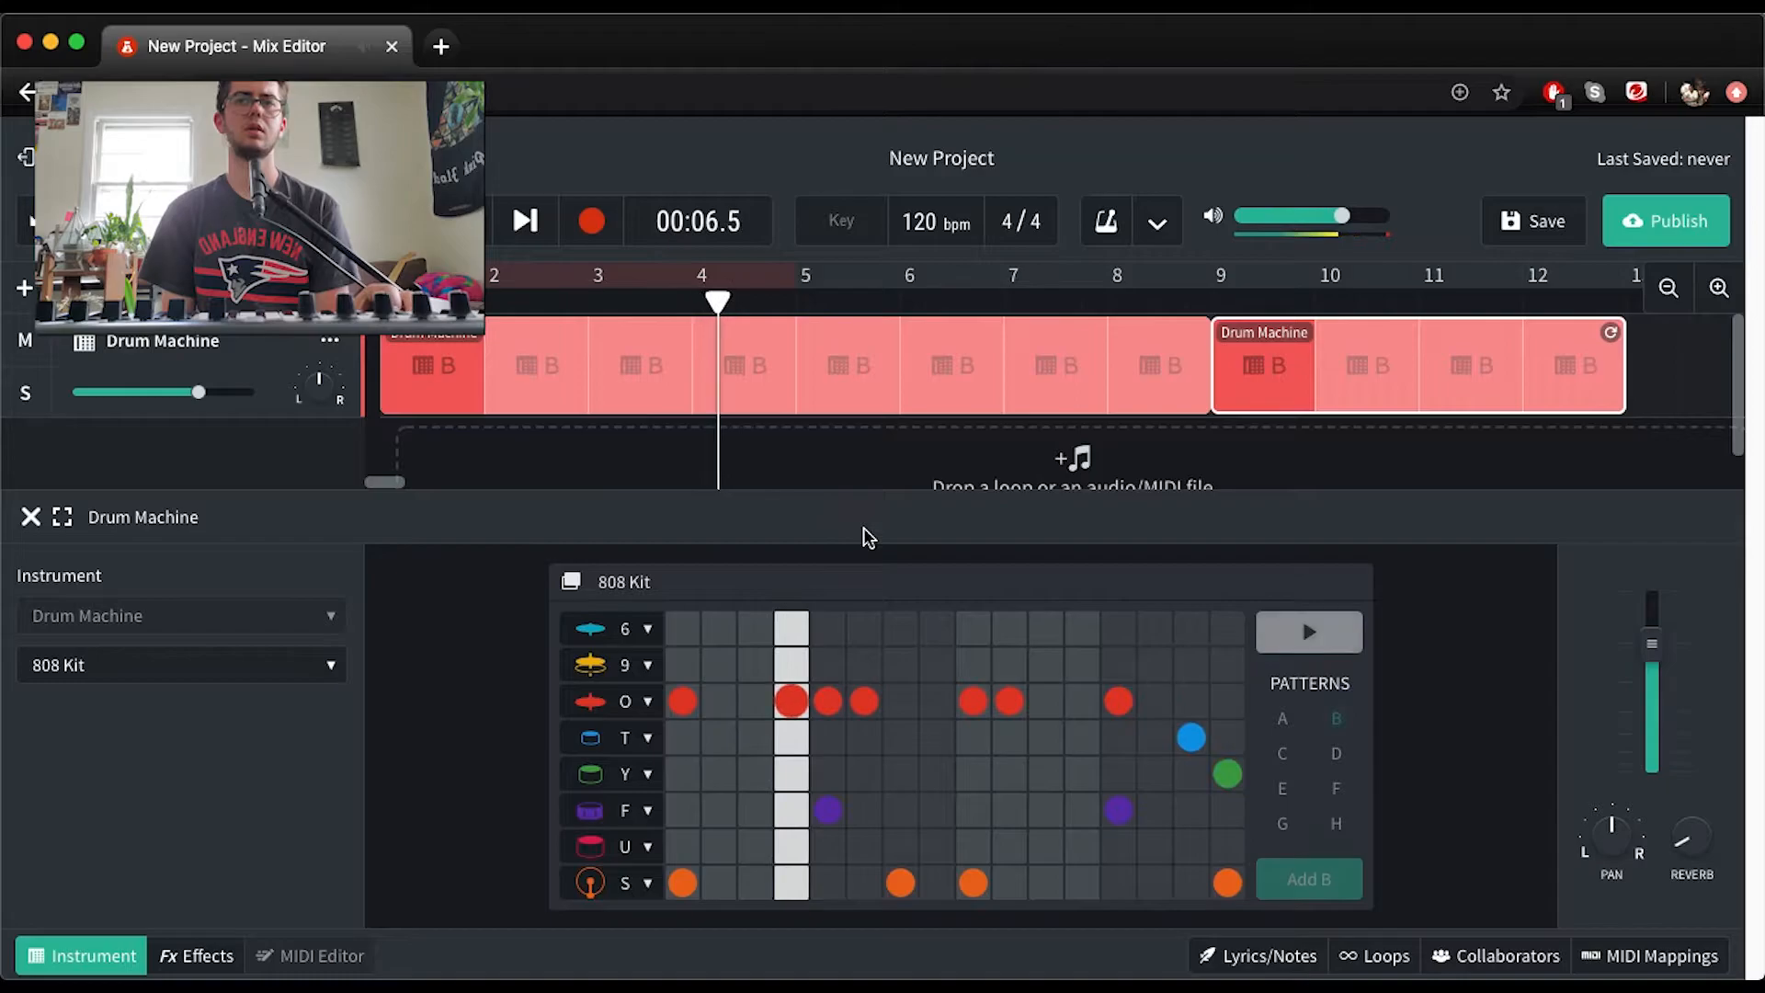
pyautogui.scroll(-1, 800, 460)
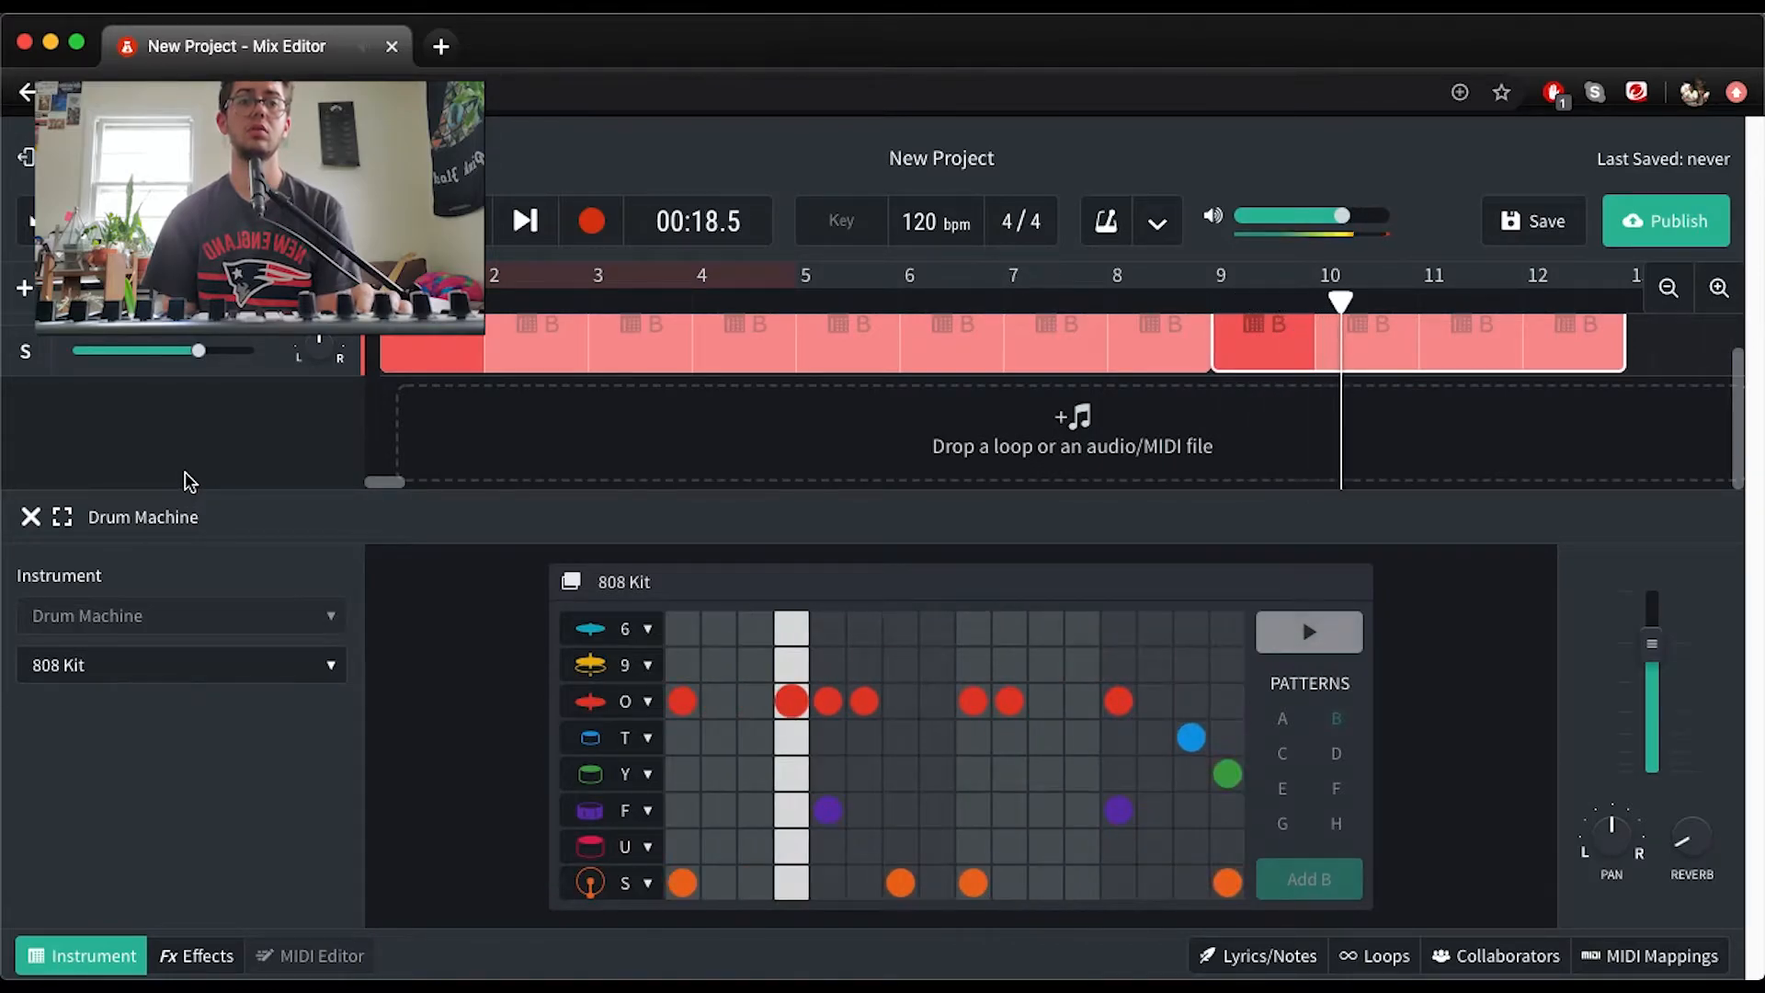
pyautogui.scroll(1, 599, 351)
pyautogui.click(564, 300)
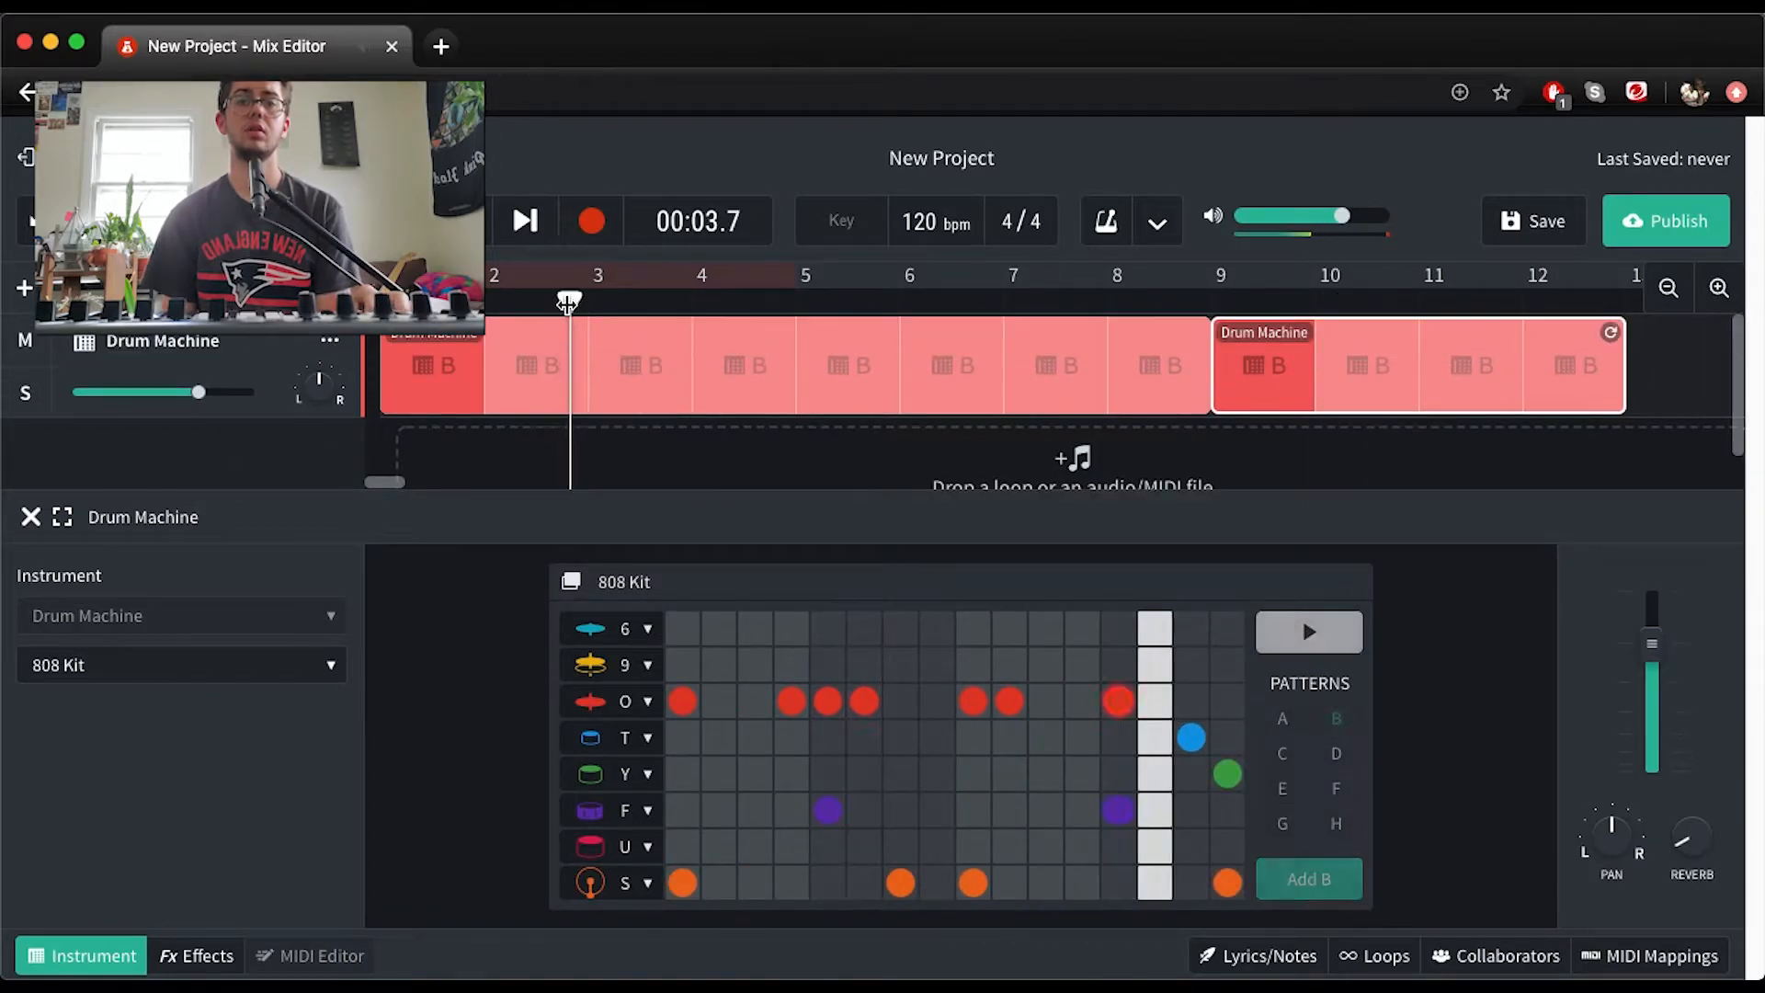
pyautogui.click(383, 300)
pyautogui.press('space')
pyautogui.press('space')
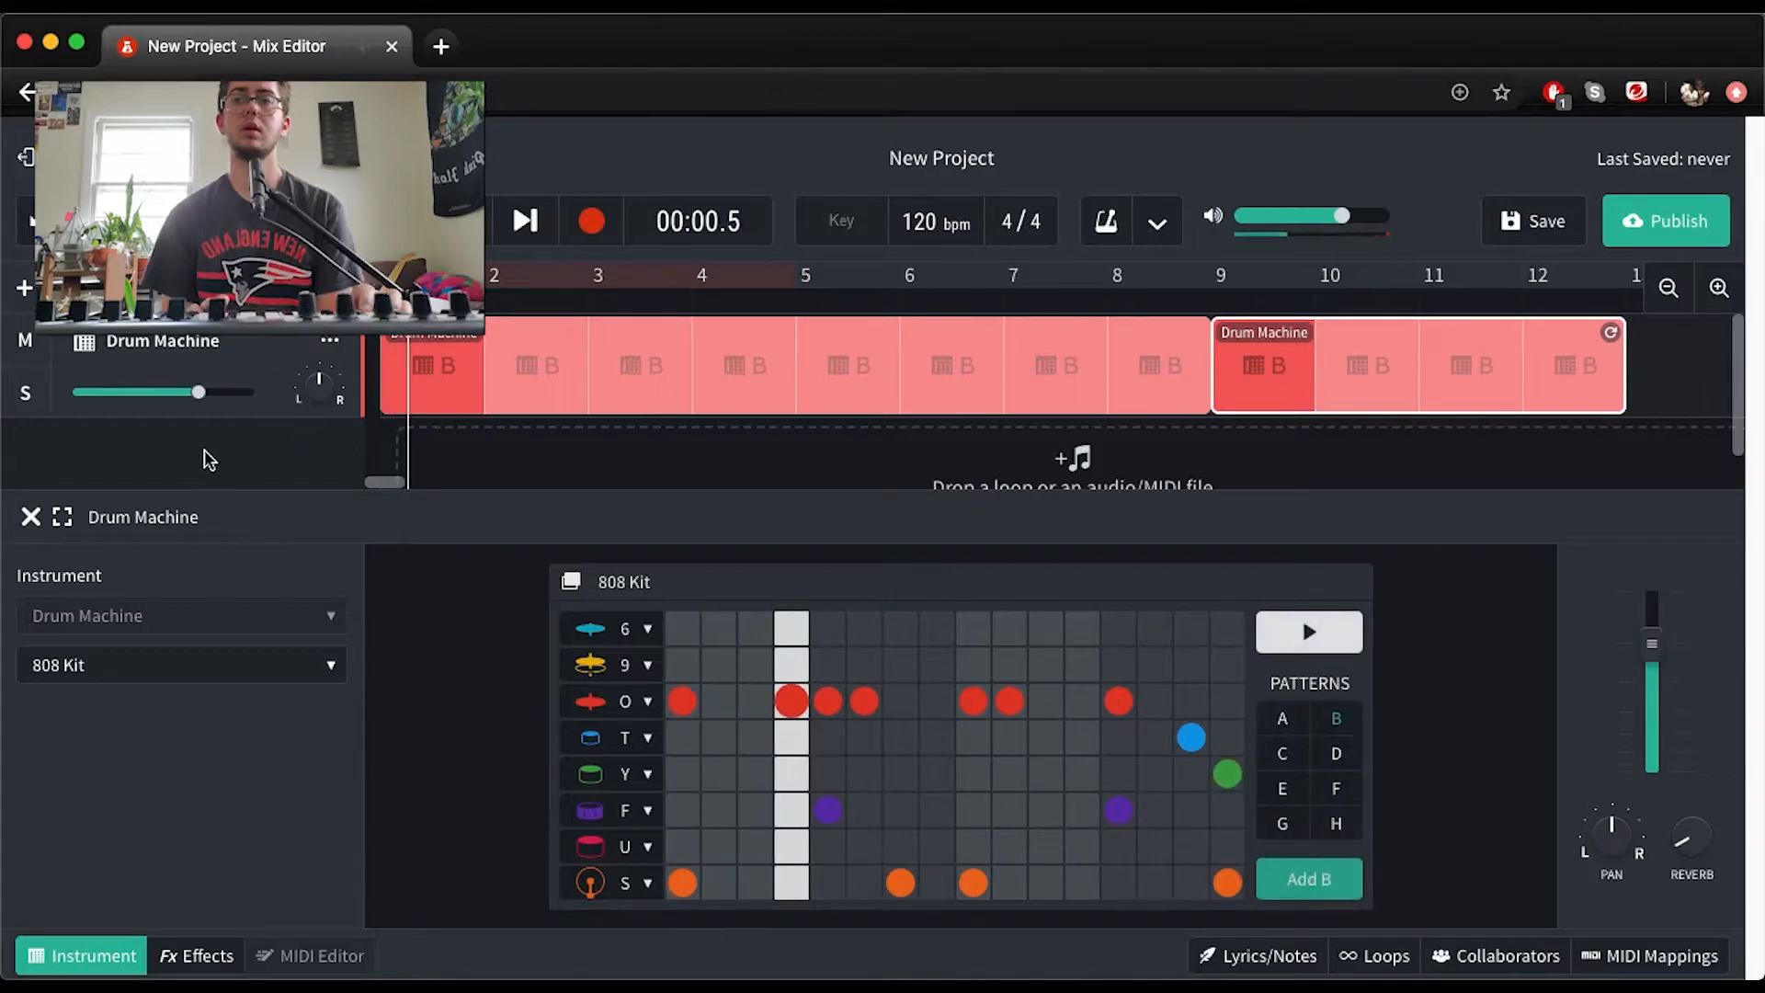
# Add a virtual Instruments track and try the Grand Piano notes Z, S, X, D and C
pyautogui.scroll(-1, 210, 446)
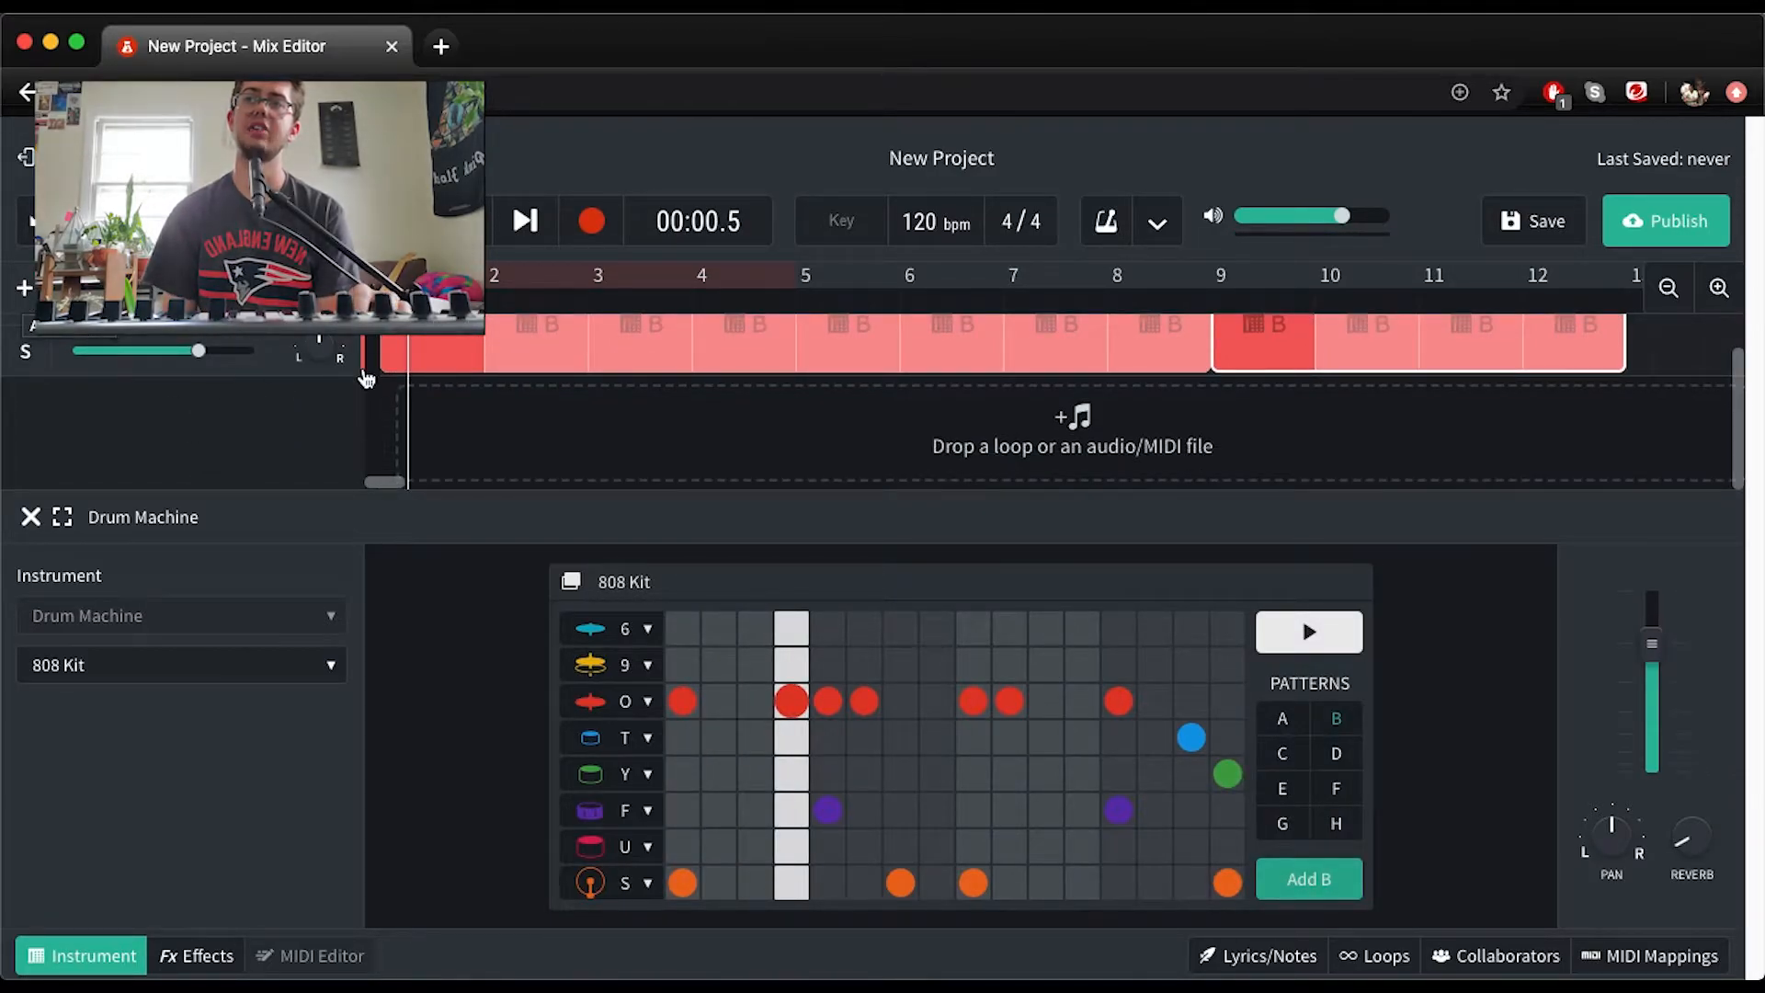
pyautogui.click(26, 288)
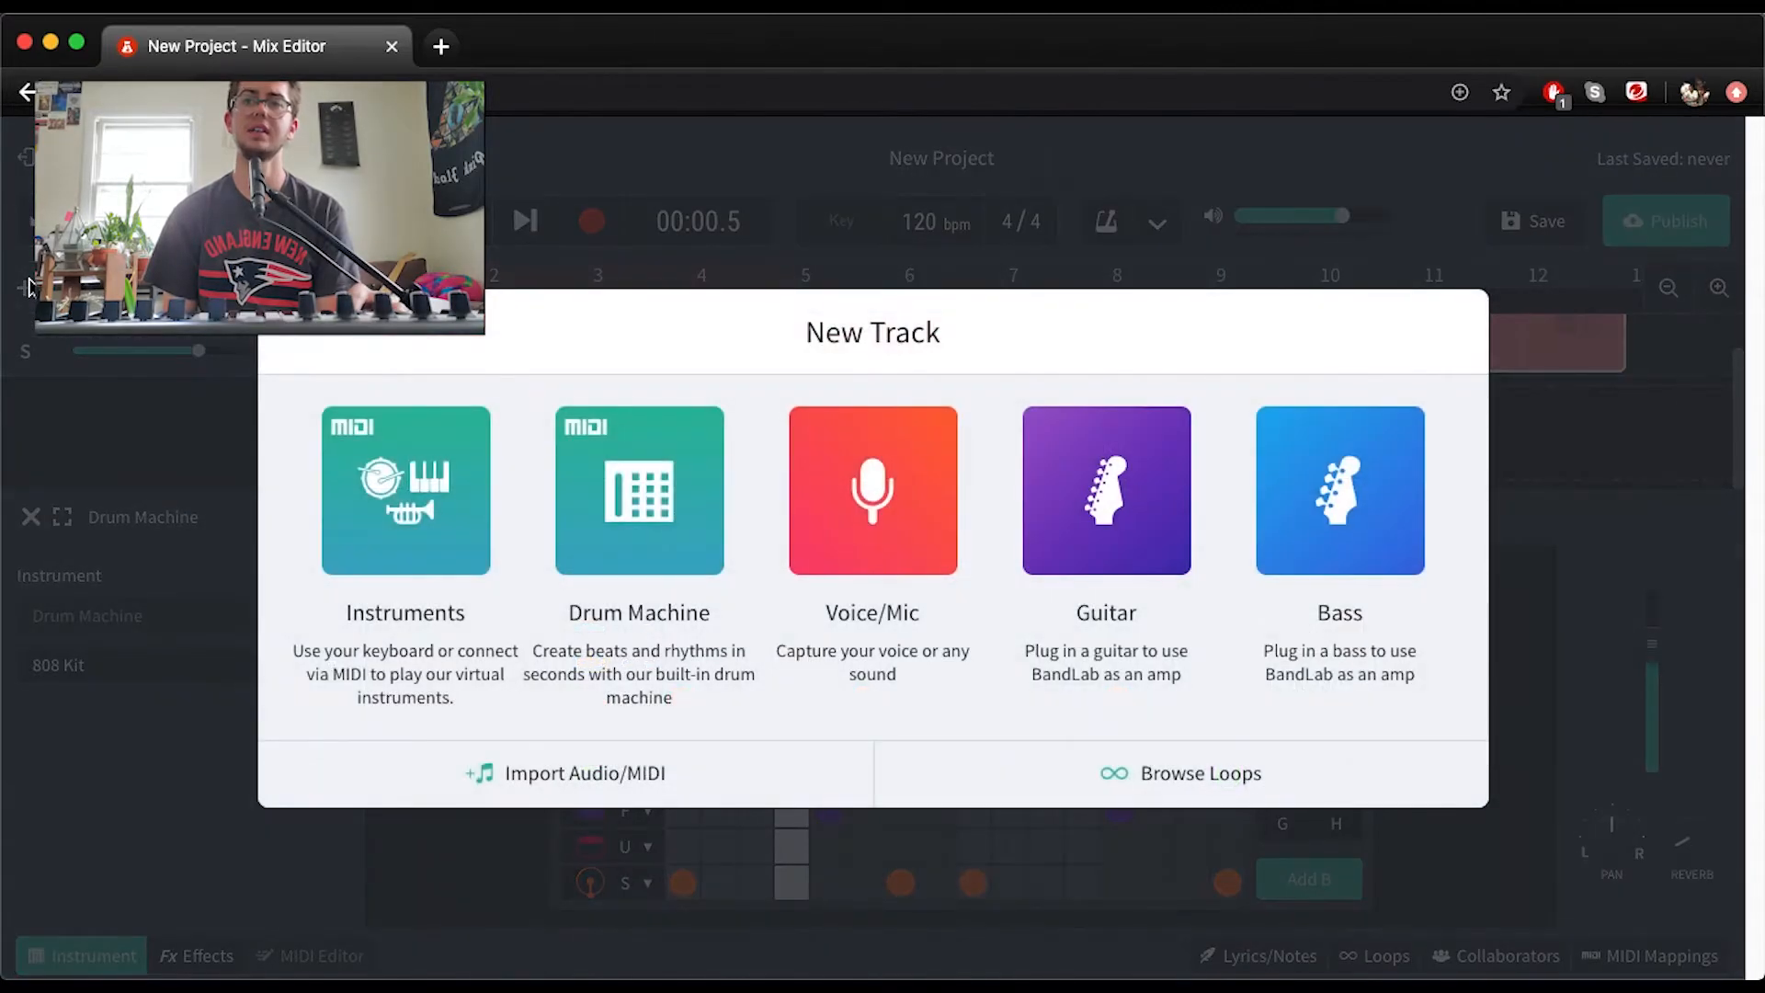
pyautogui.click(422, 503)
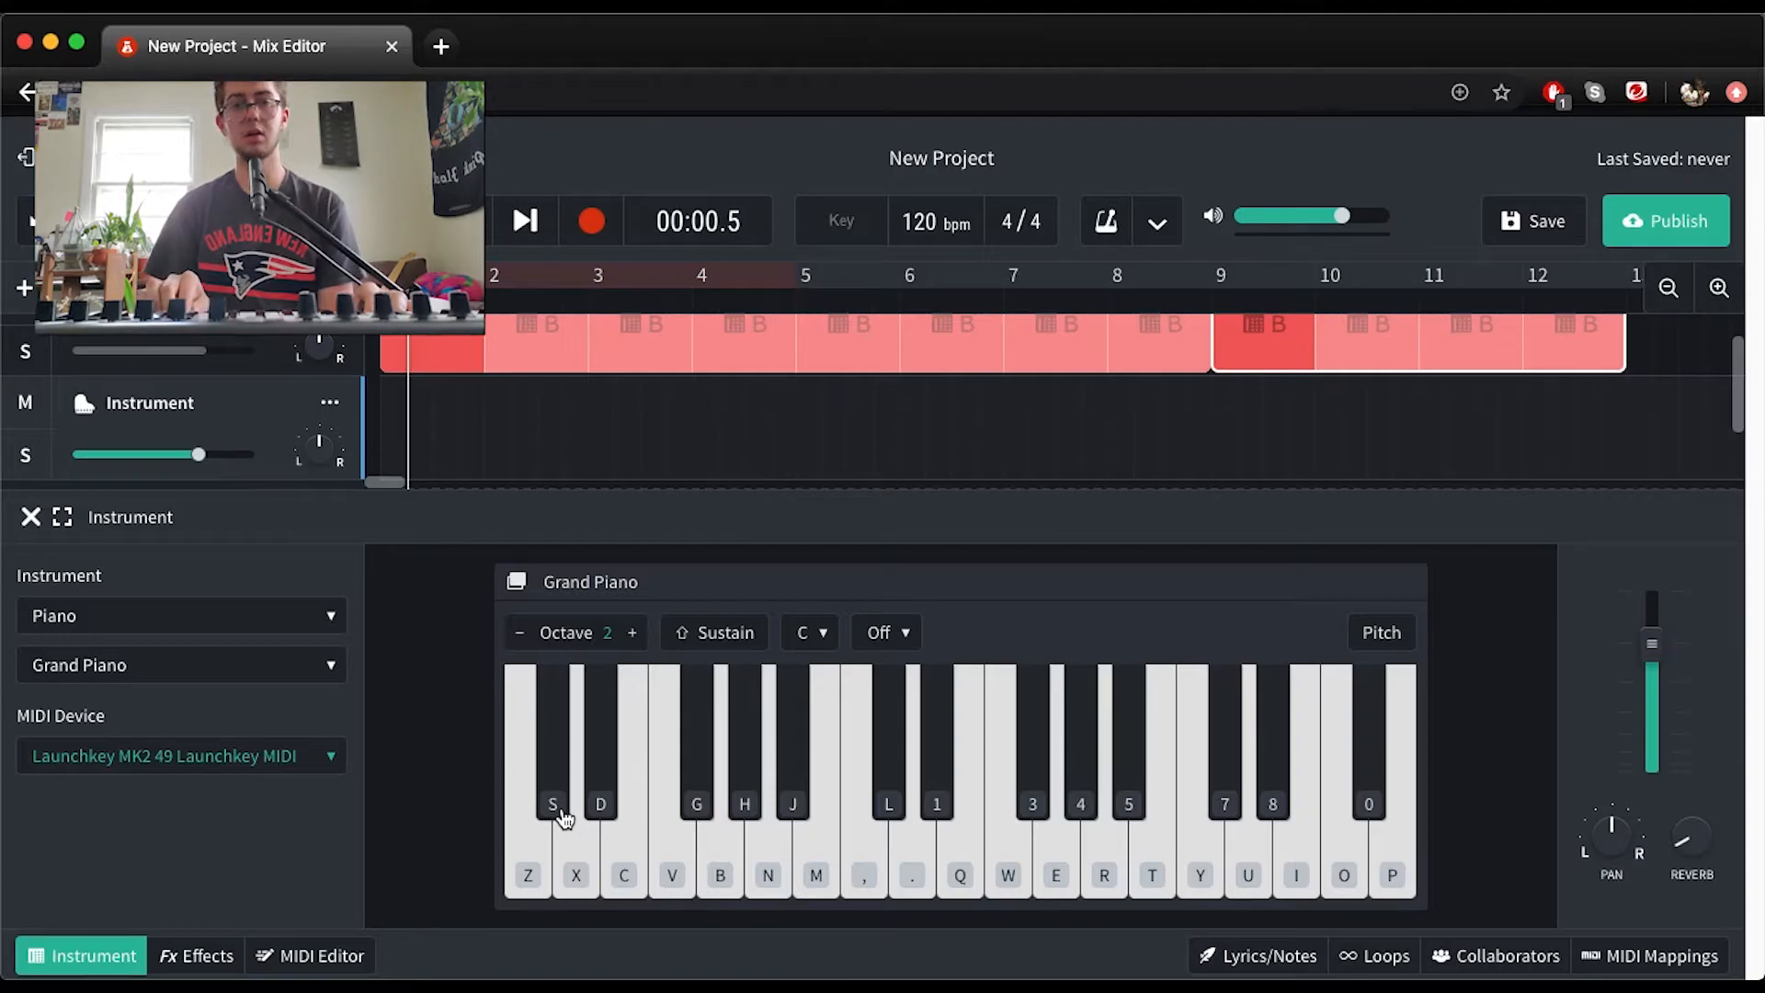
pyautogui.press('z')
pyautogui.press('s')
pyautogui.press('x')
pyautogui.press('d')
pyautogui.press('c')
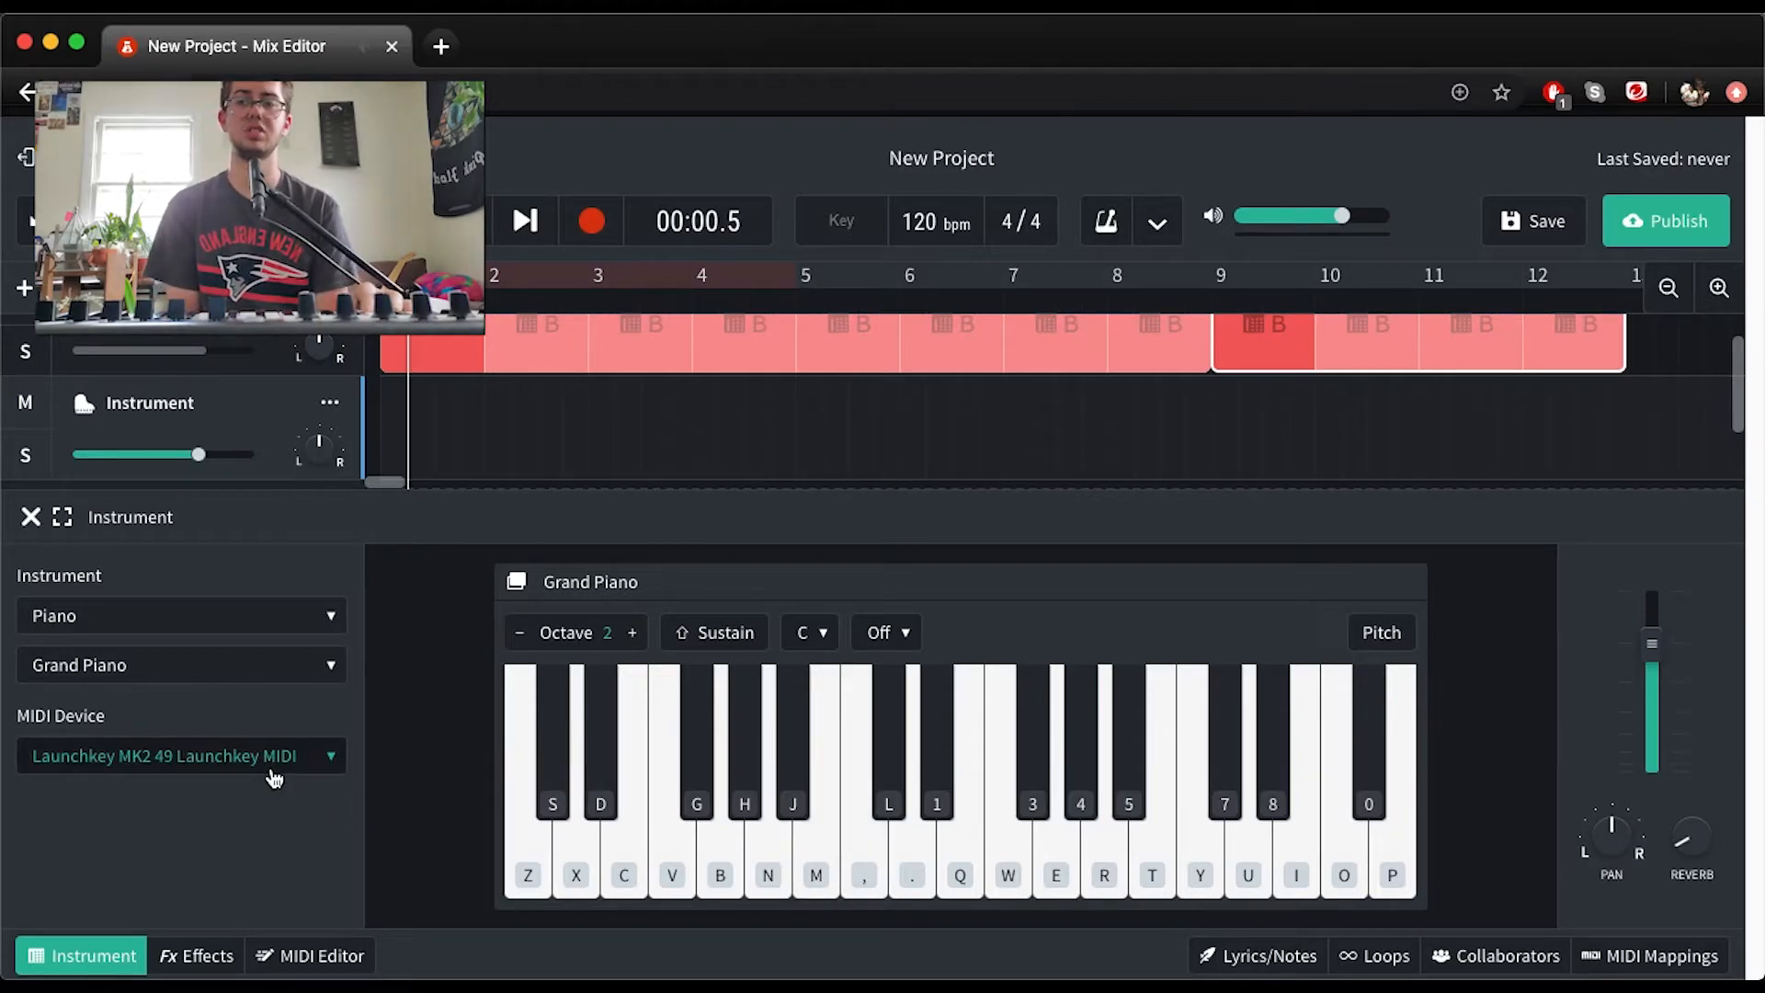
# Set the new track's instrument to Synth Bass with the Deep House sound
pyautogui.click(290, 622)
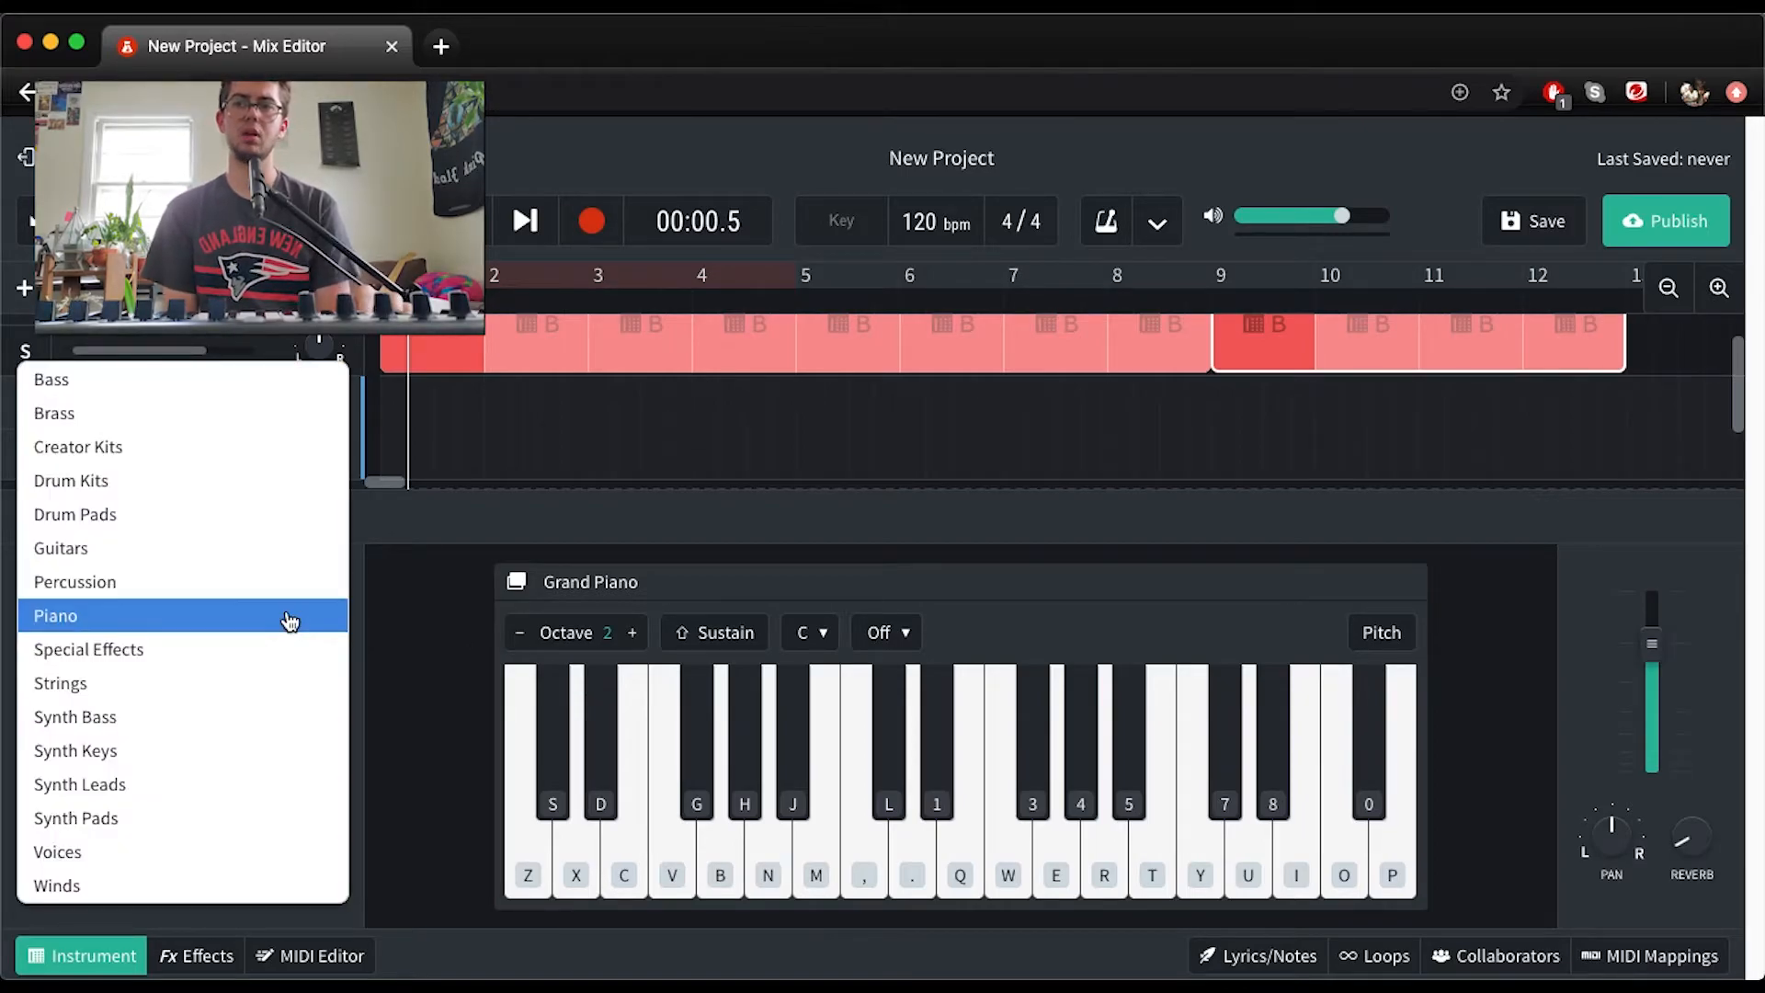
pyautogui.click(287, 717)
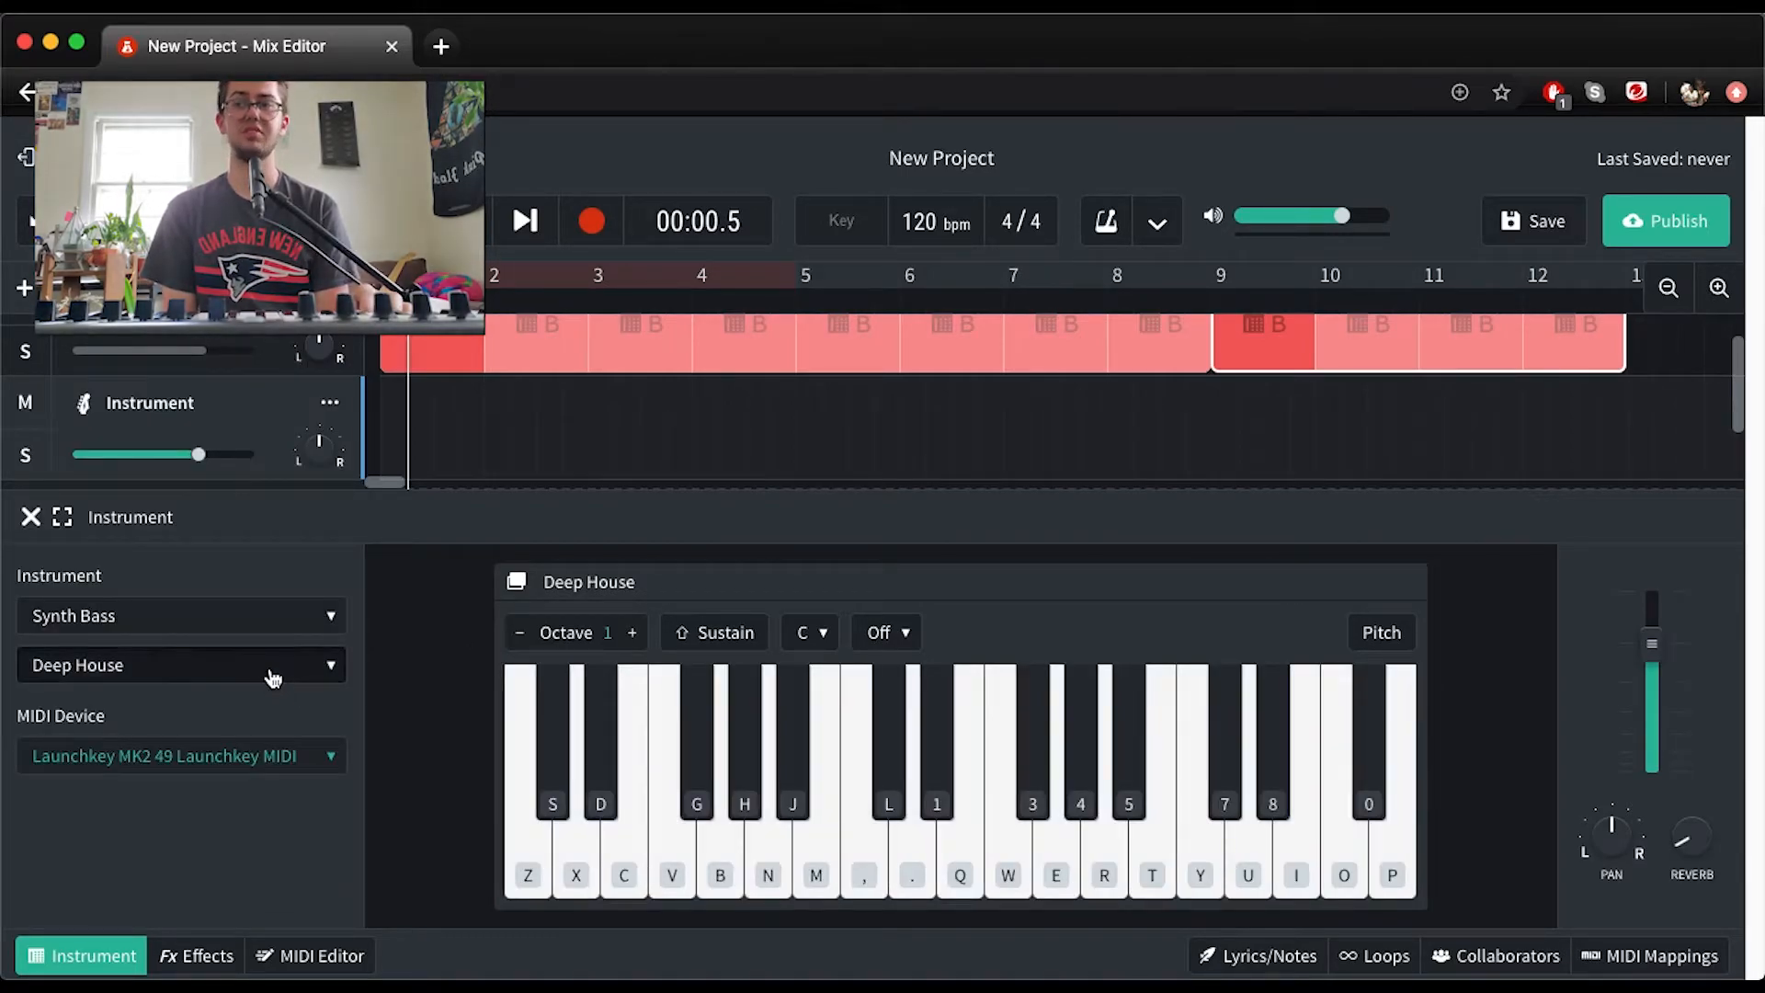
pyautogui.click(273, 678)
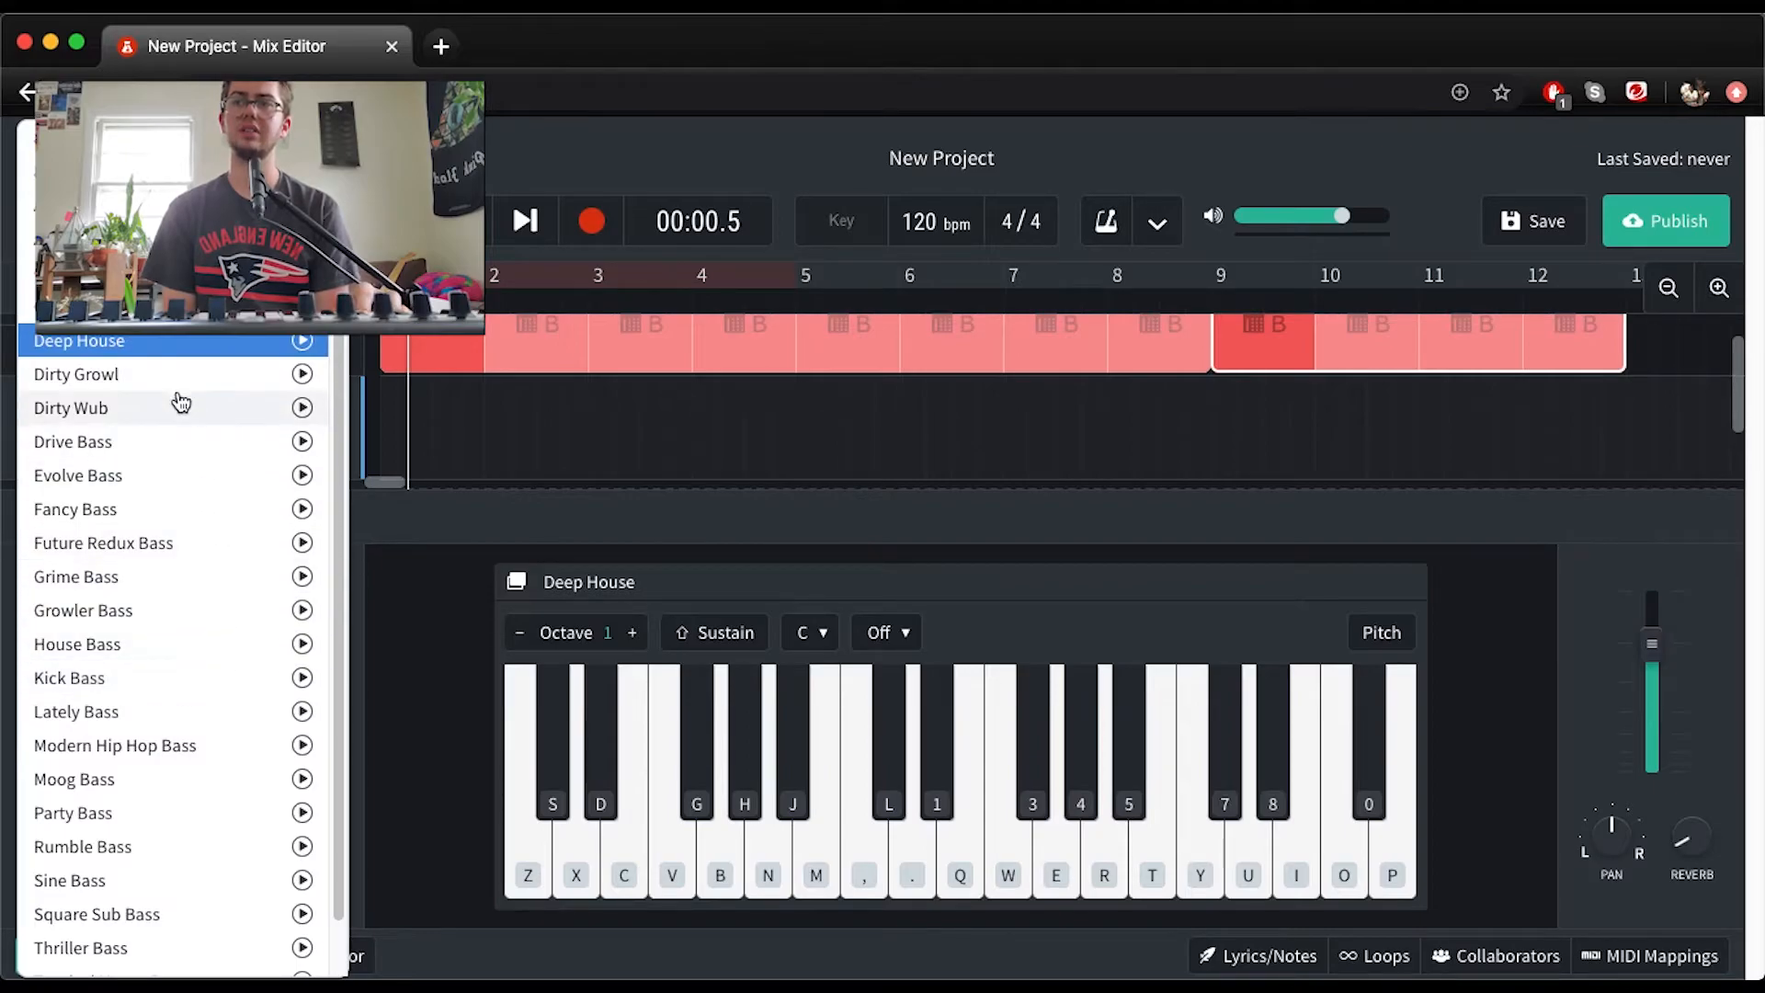
pyautogui.click(182, 342)
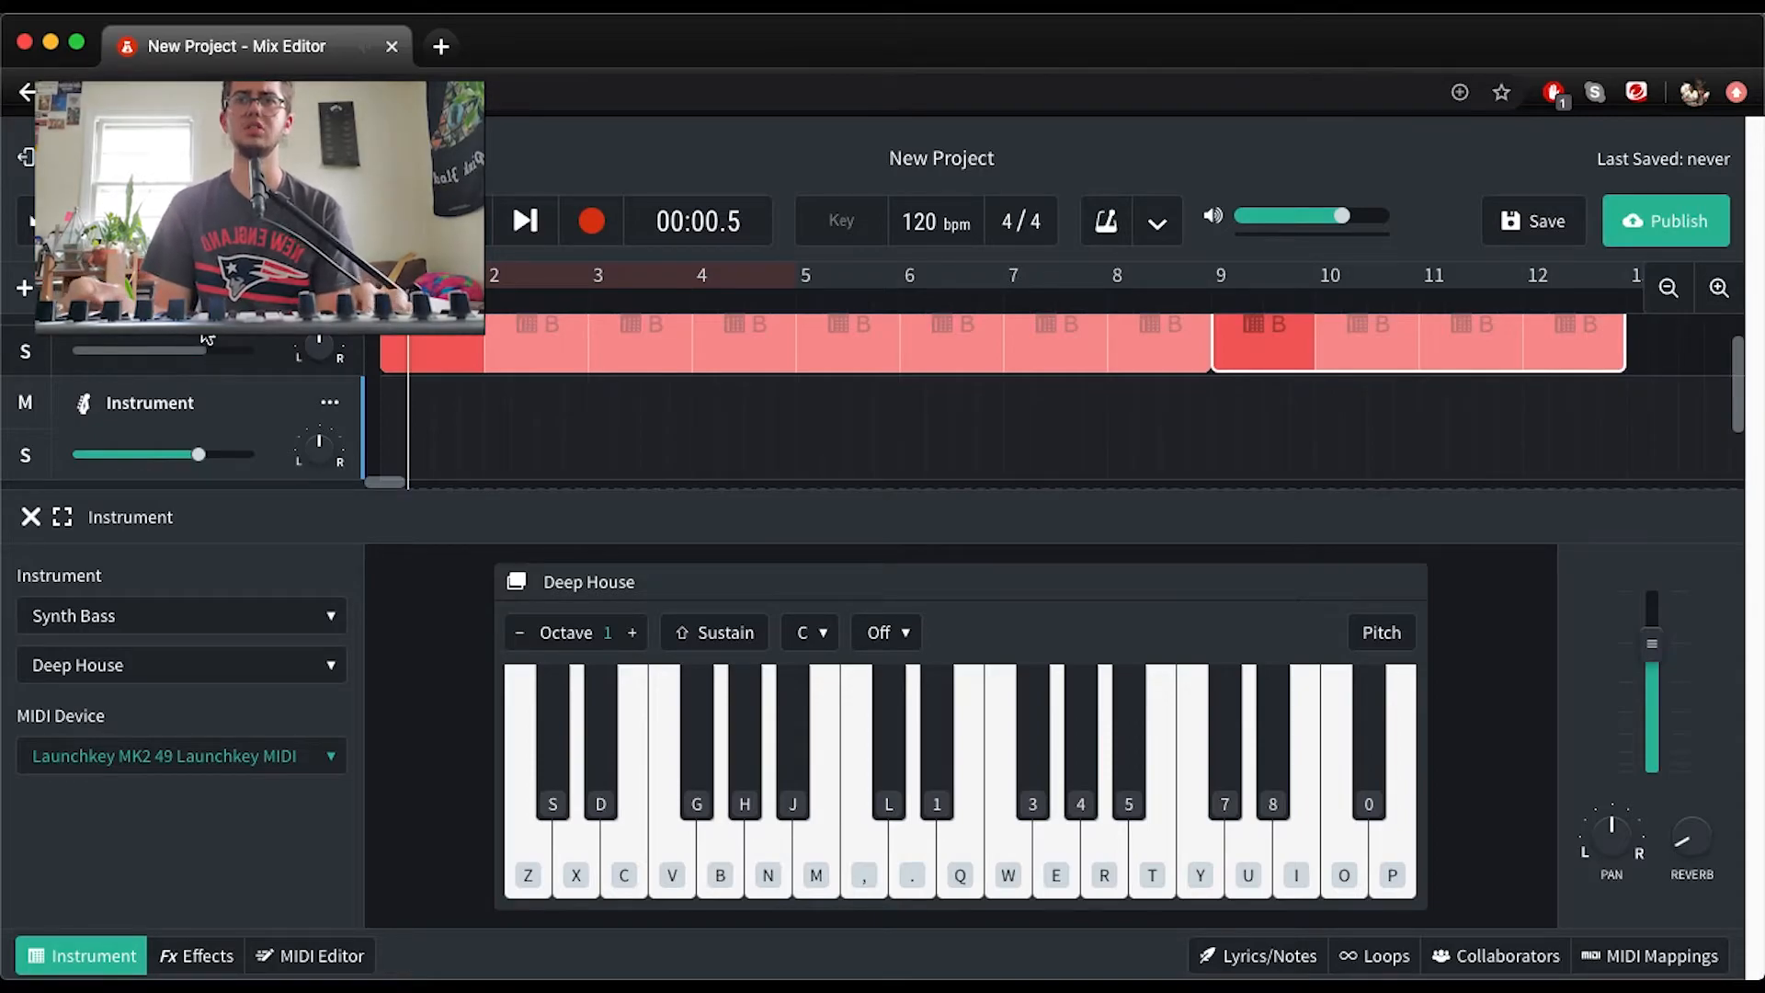
# Return the playhead to the start and rehearse the bass part on notes G, H, D and S
pyautogui.click(392, 221)
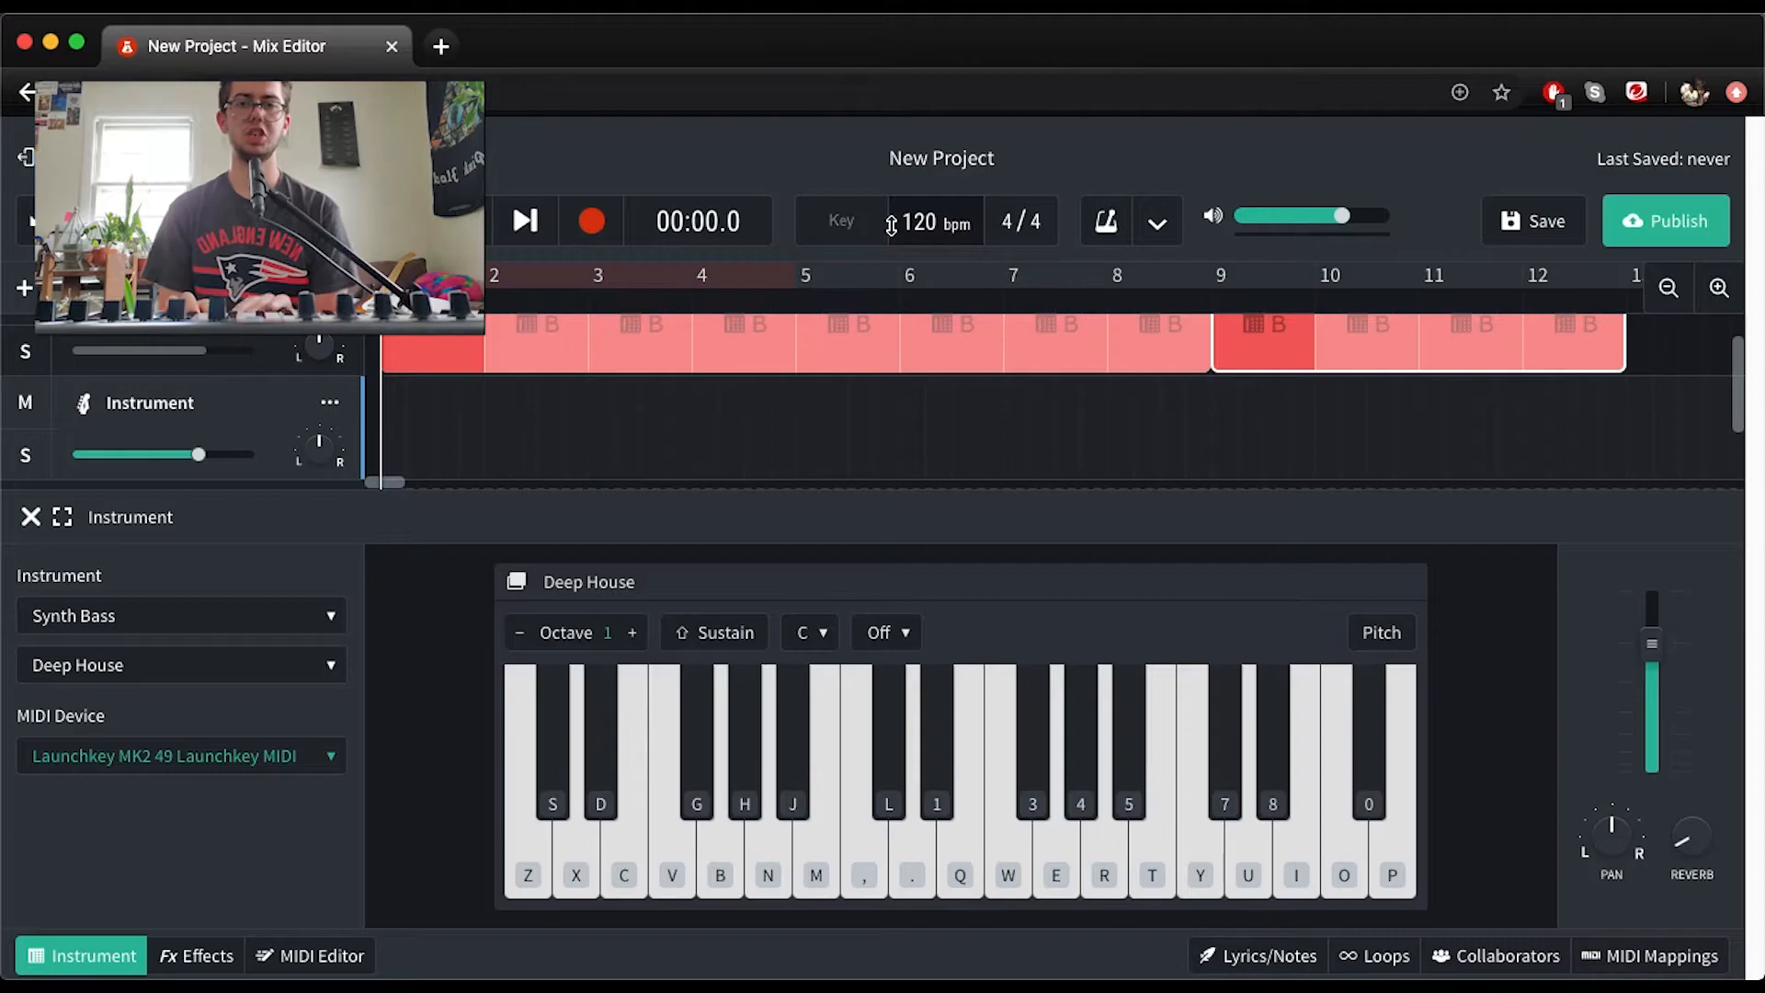
pyautogui.press('g')
pyautogui.press('h')
pyautogui.press('d')
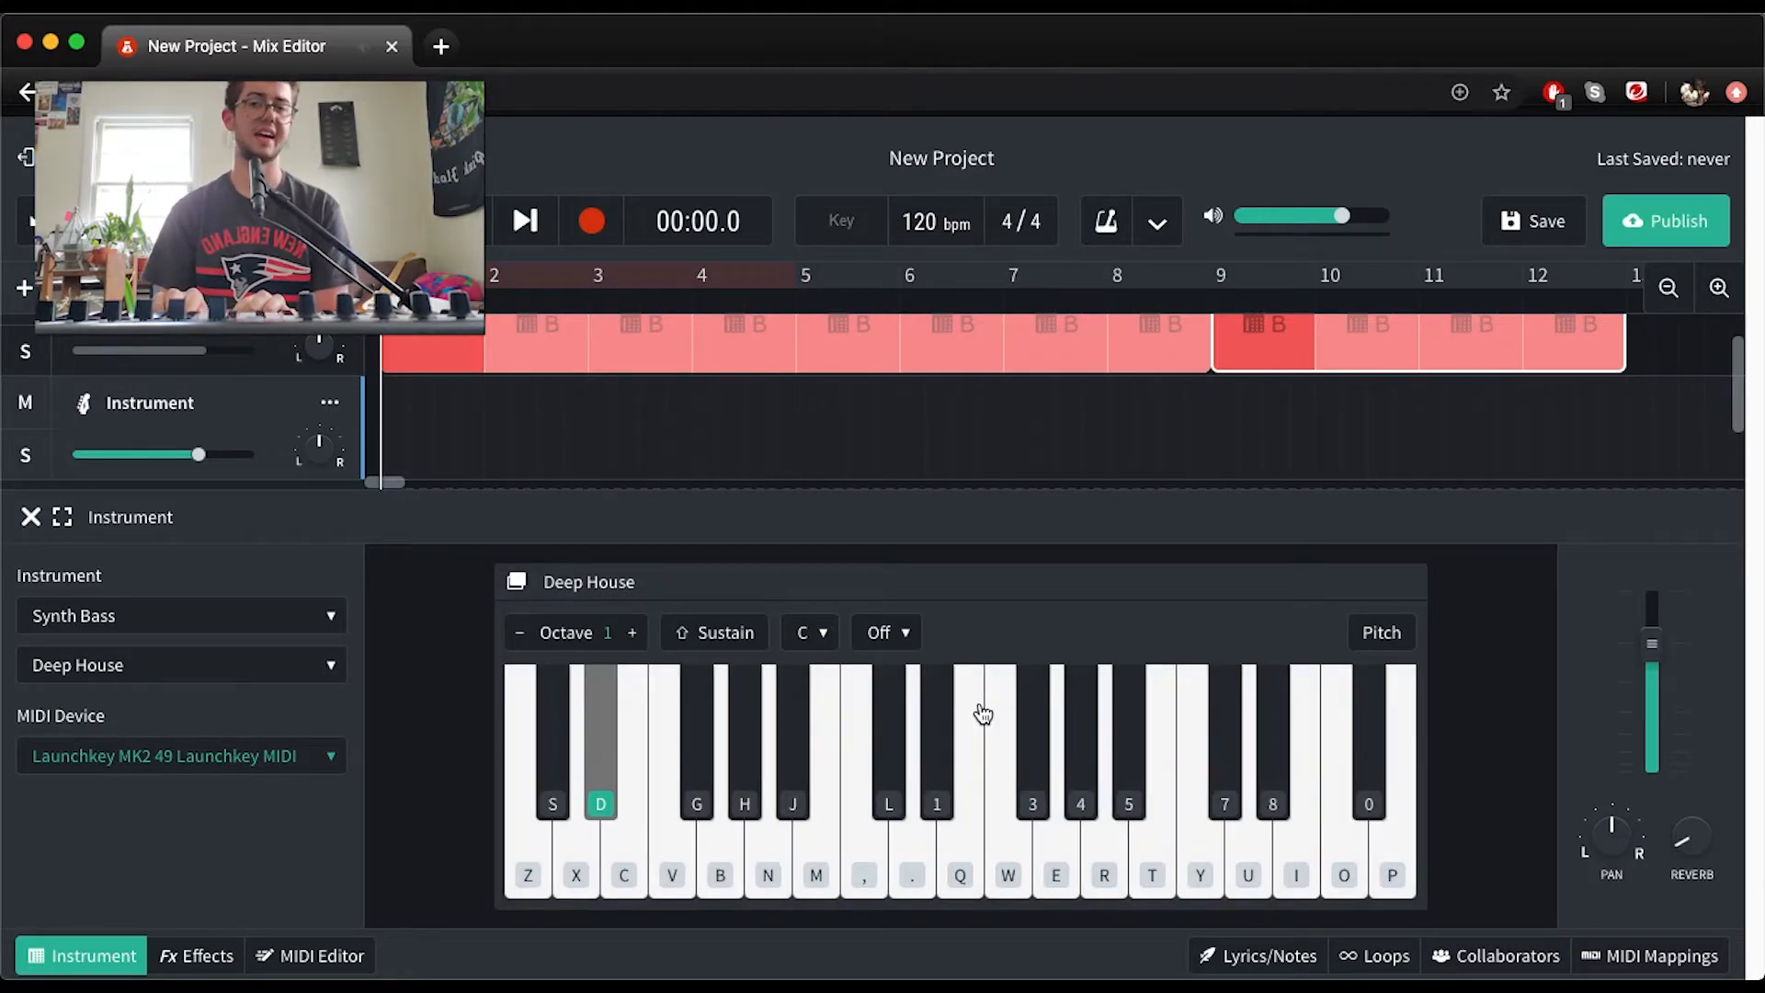
pyautogui.press('s')
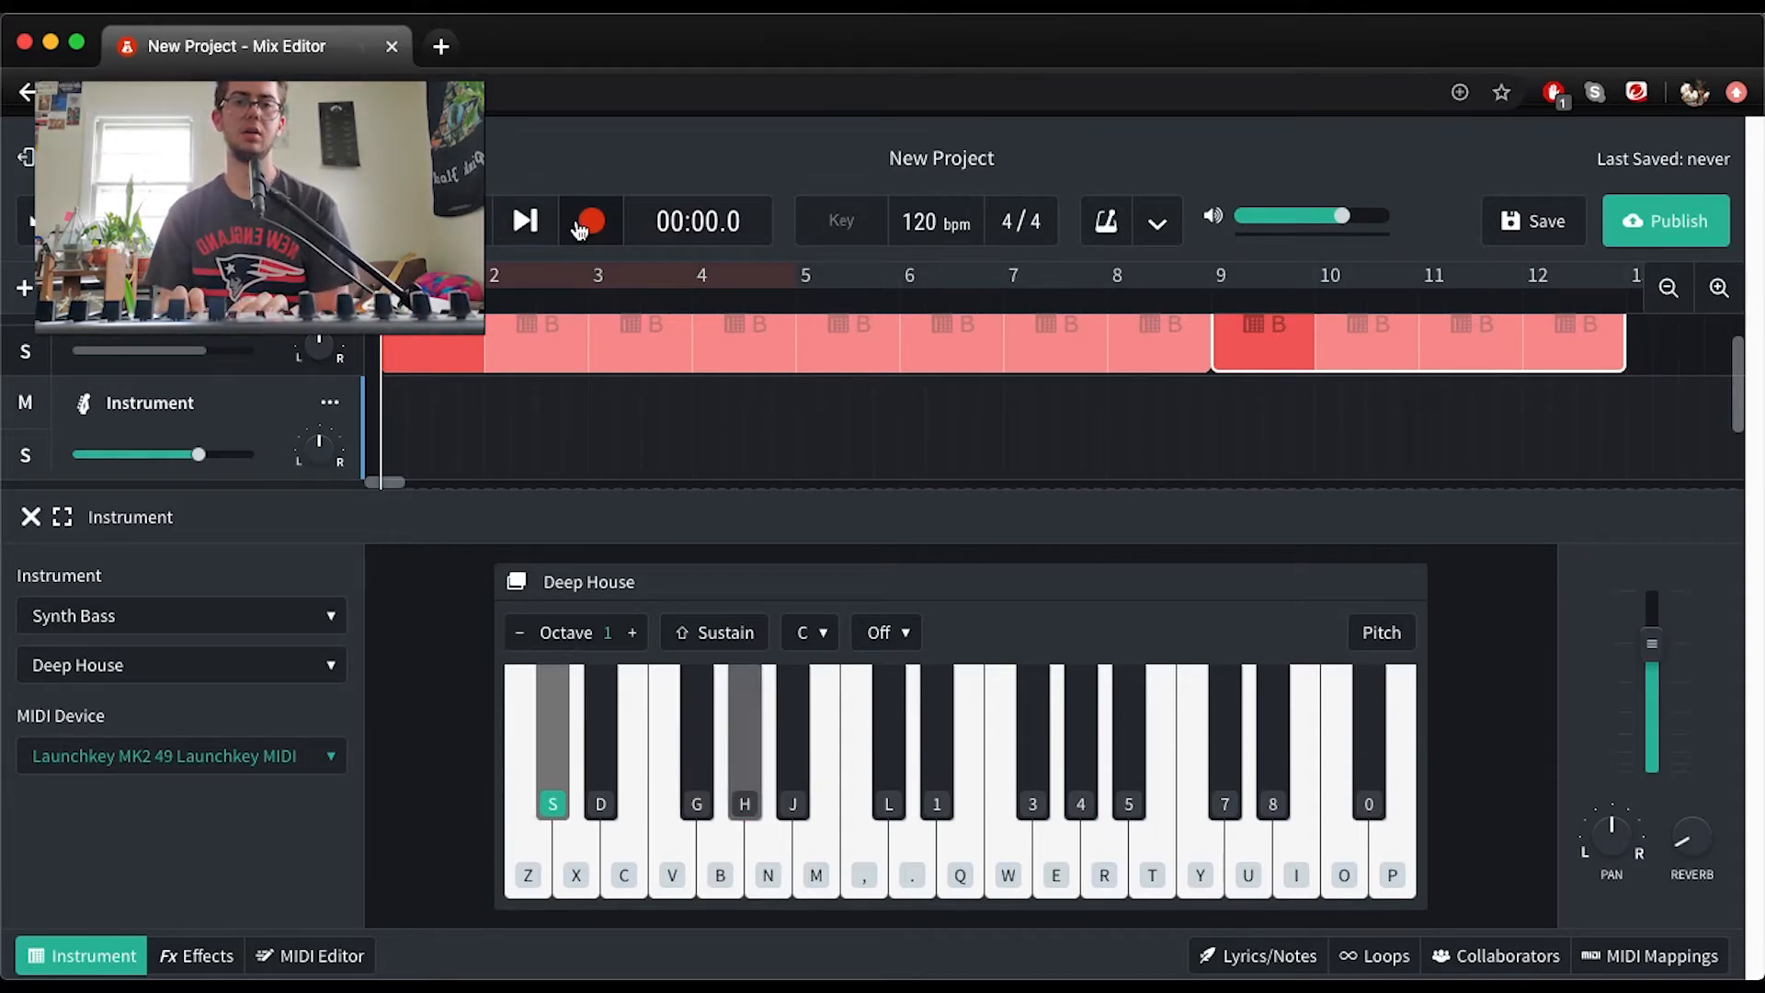
# Set the project tempo to 100 bpm and check the beat's playback from the start
pyautogui.press('space')
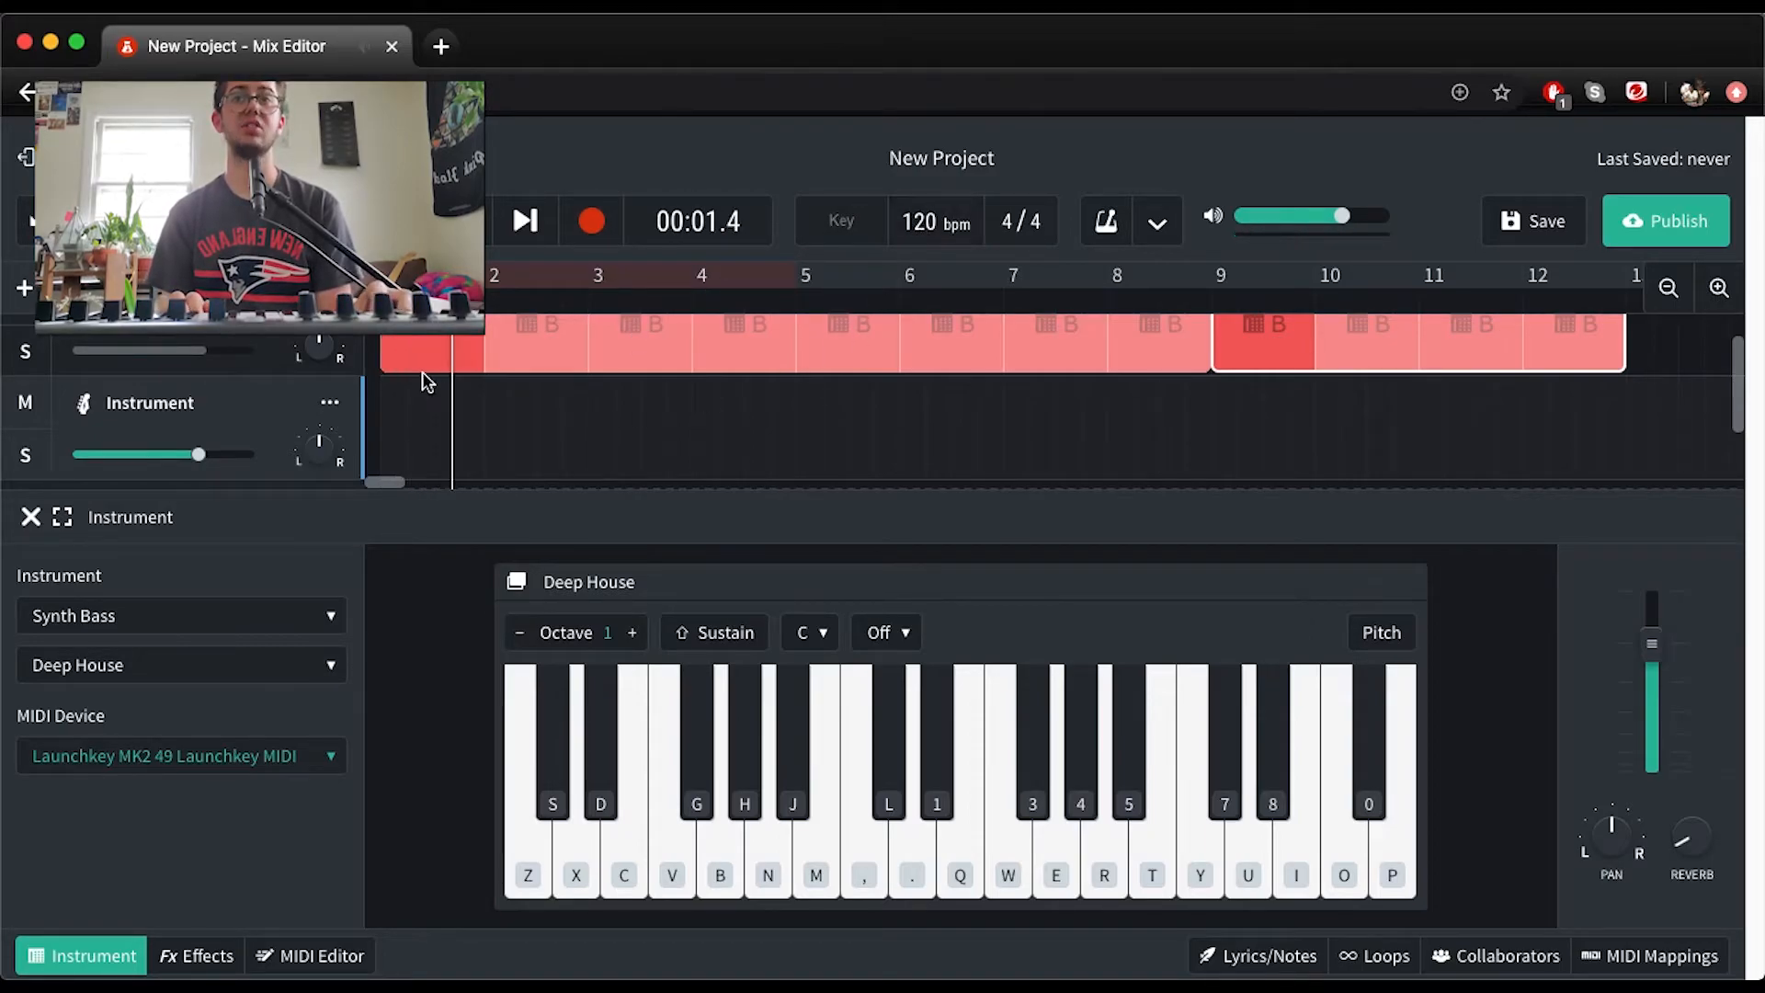
pyautogui.press('space')
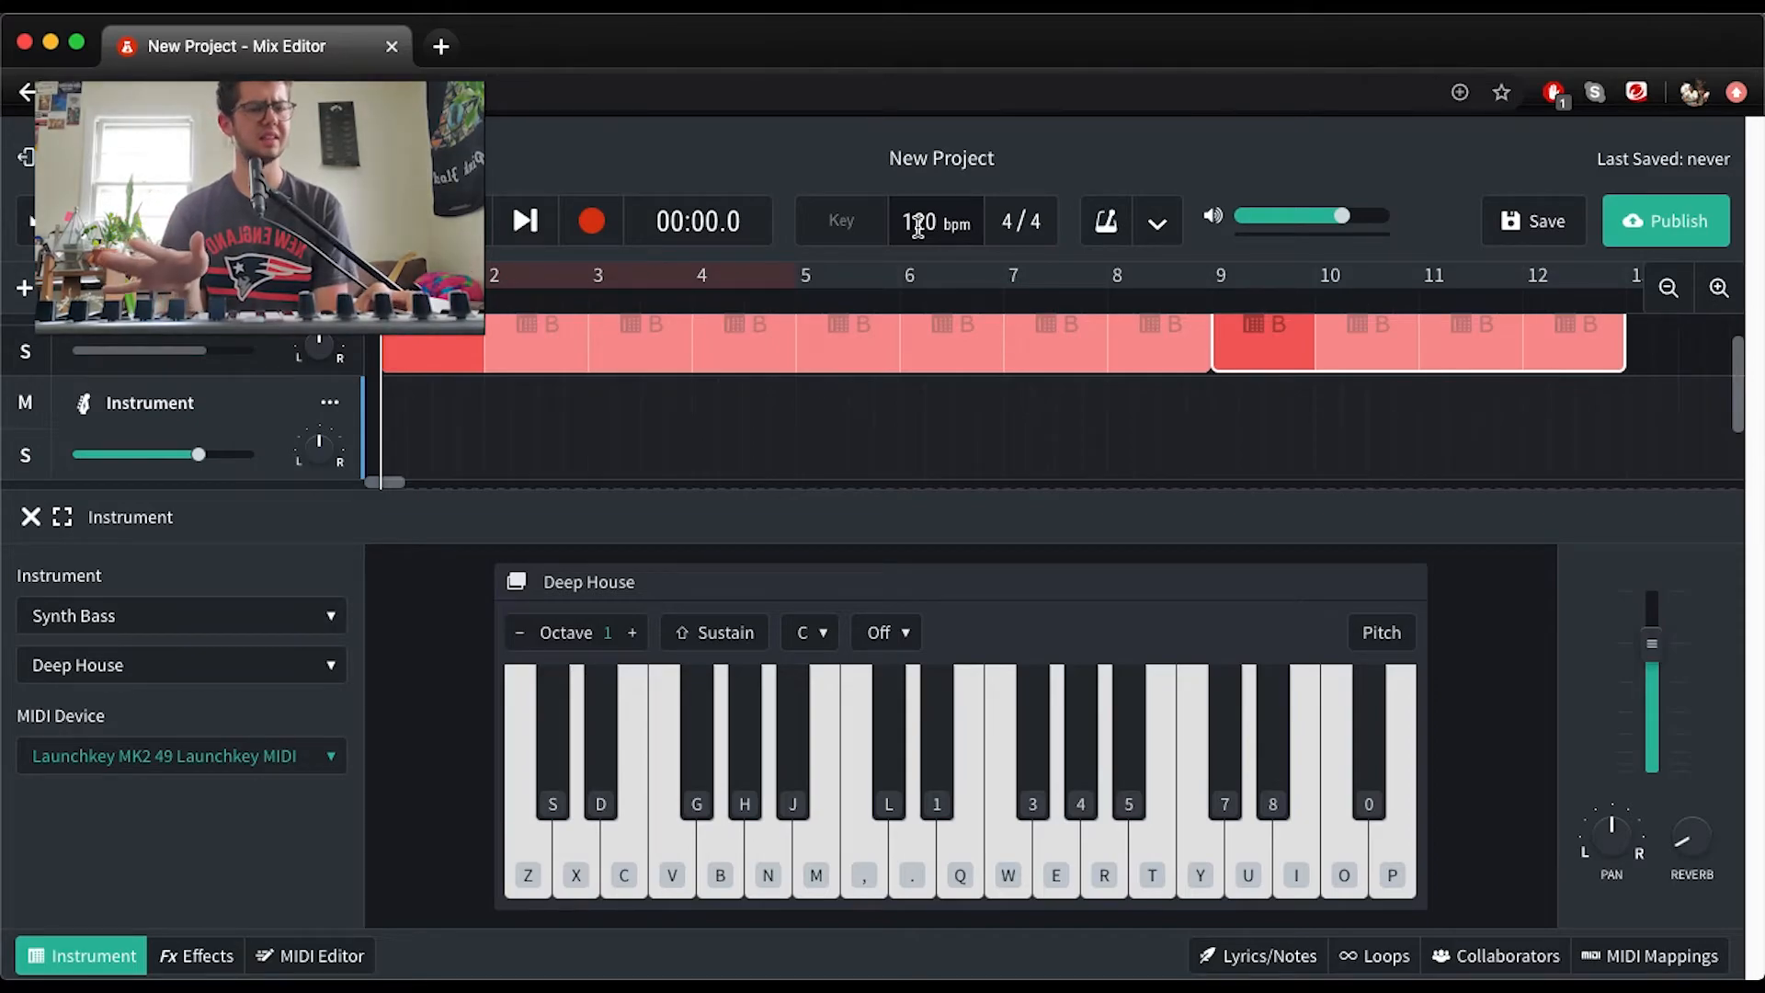
pyautogui.moveTo(917, 225); pyautogui.dragTo(915, 307)
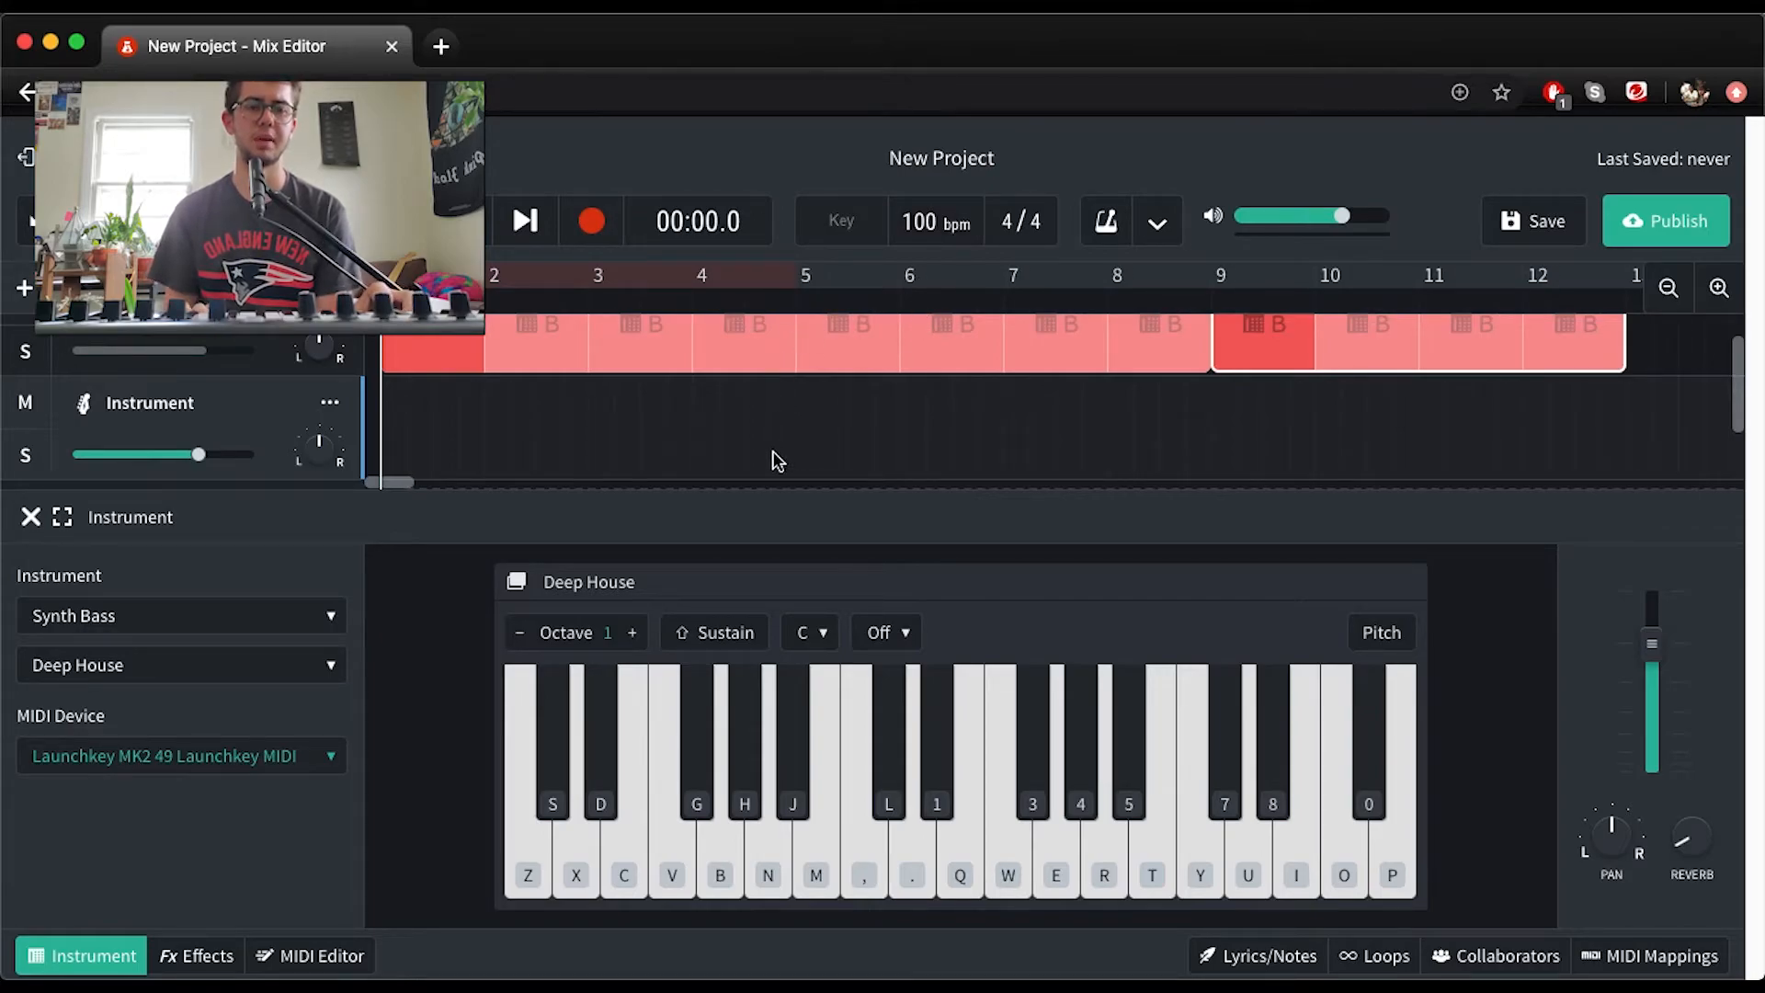
pyautogui.click(671, 450)
pyautogui.press('space')
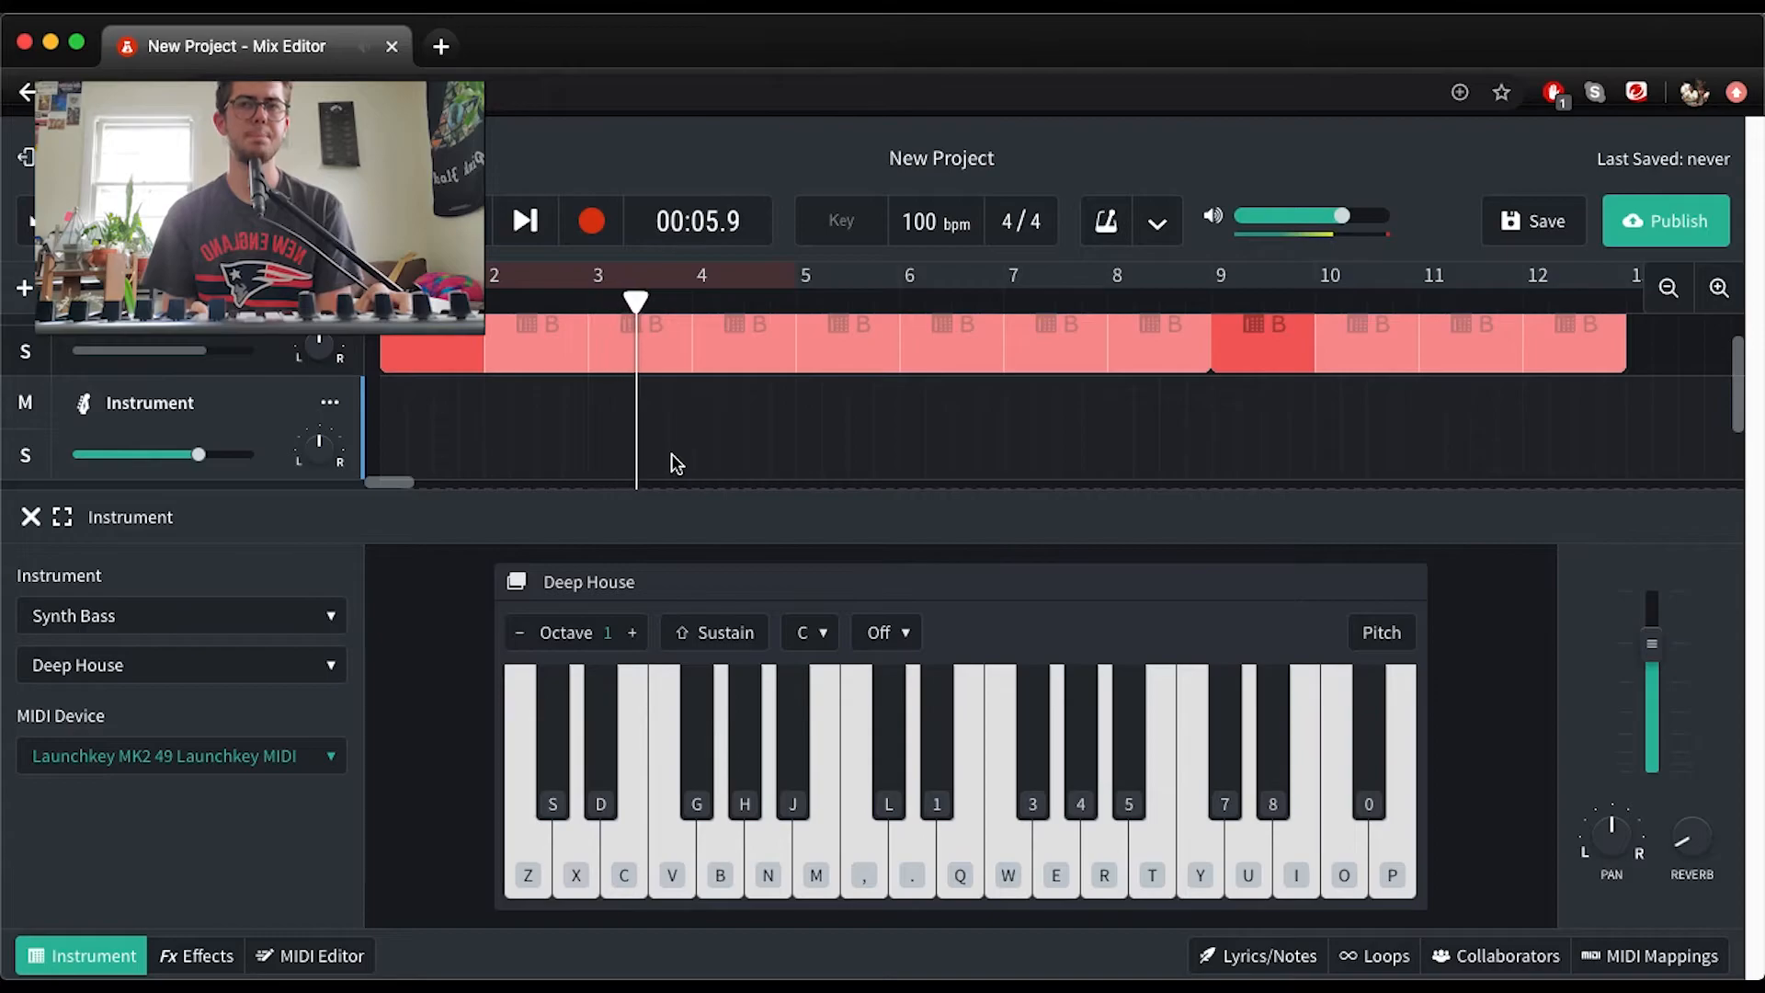
pyautogui.press('space')
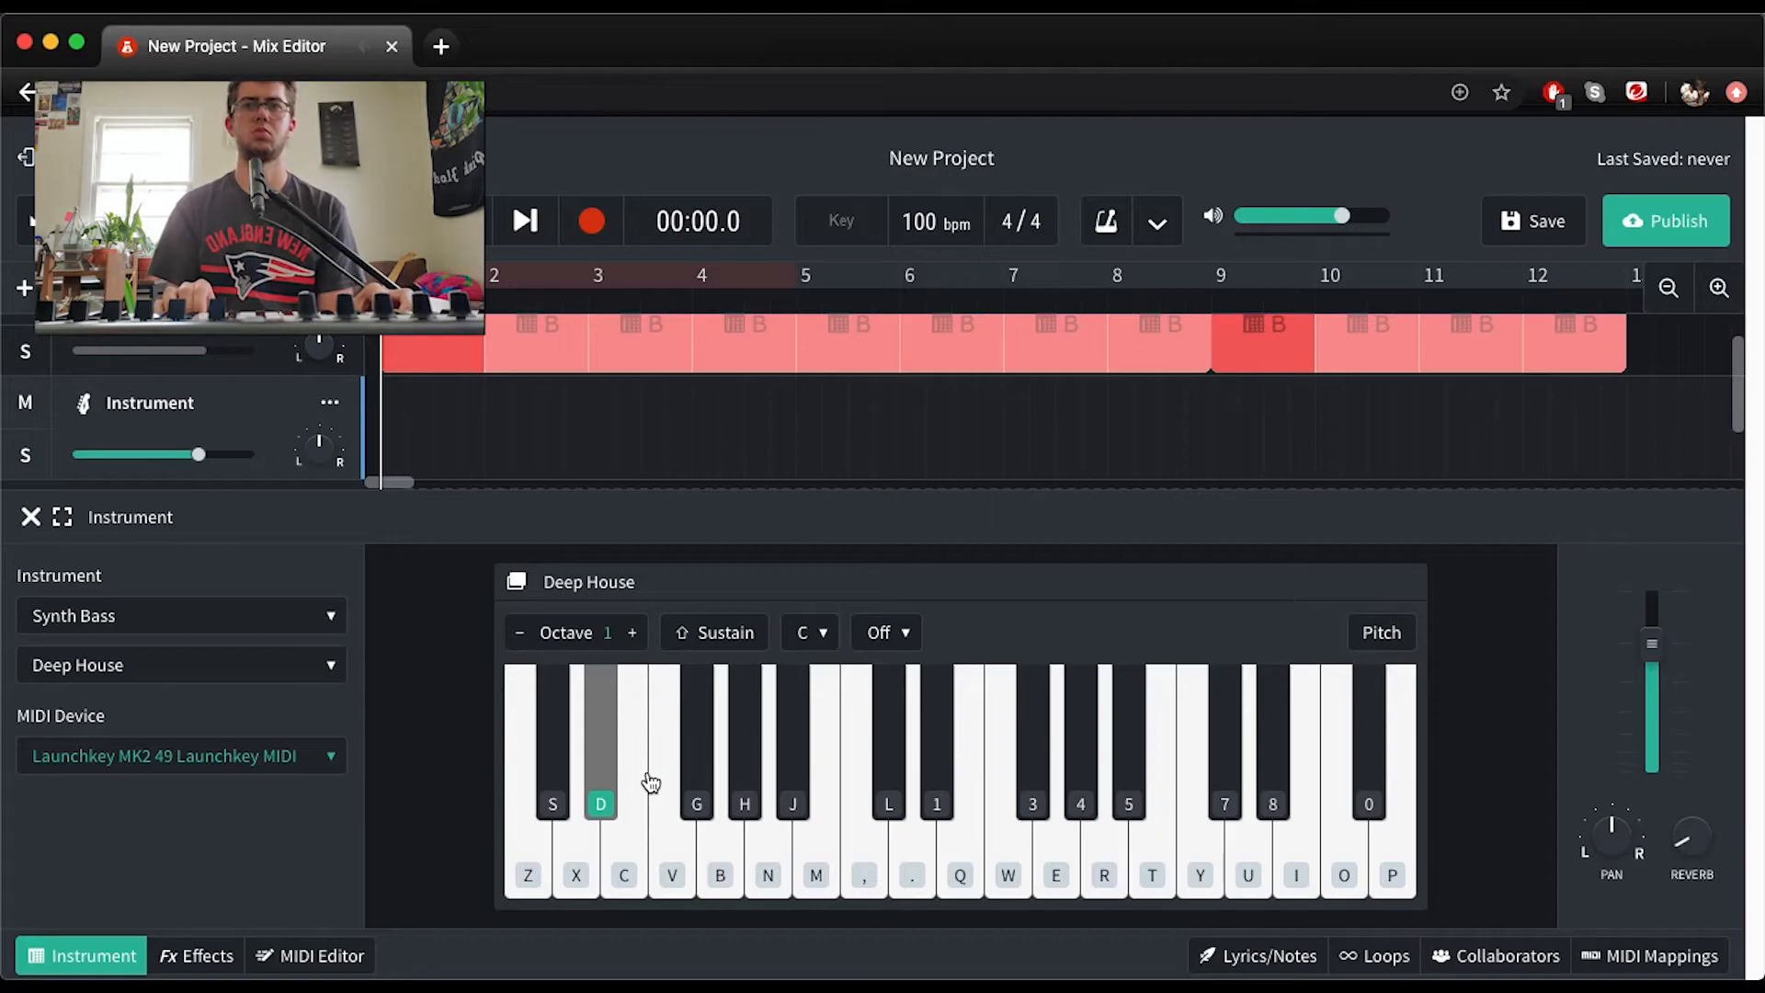
# Record a Deep House bass line on the Instrument track from the start of the timeline to past bar 9
pyautogui.click(595, 218)
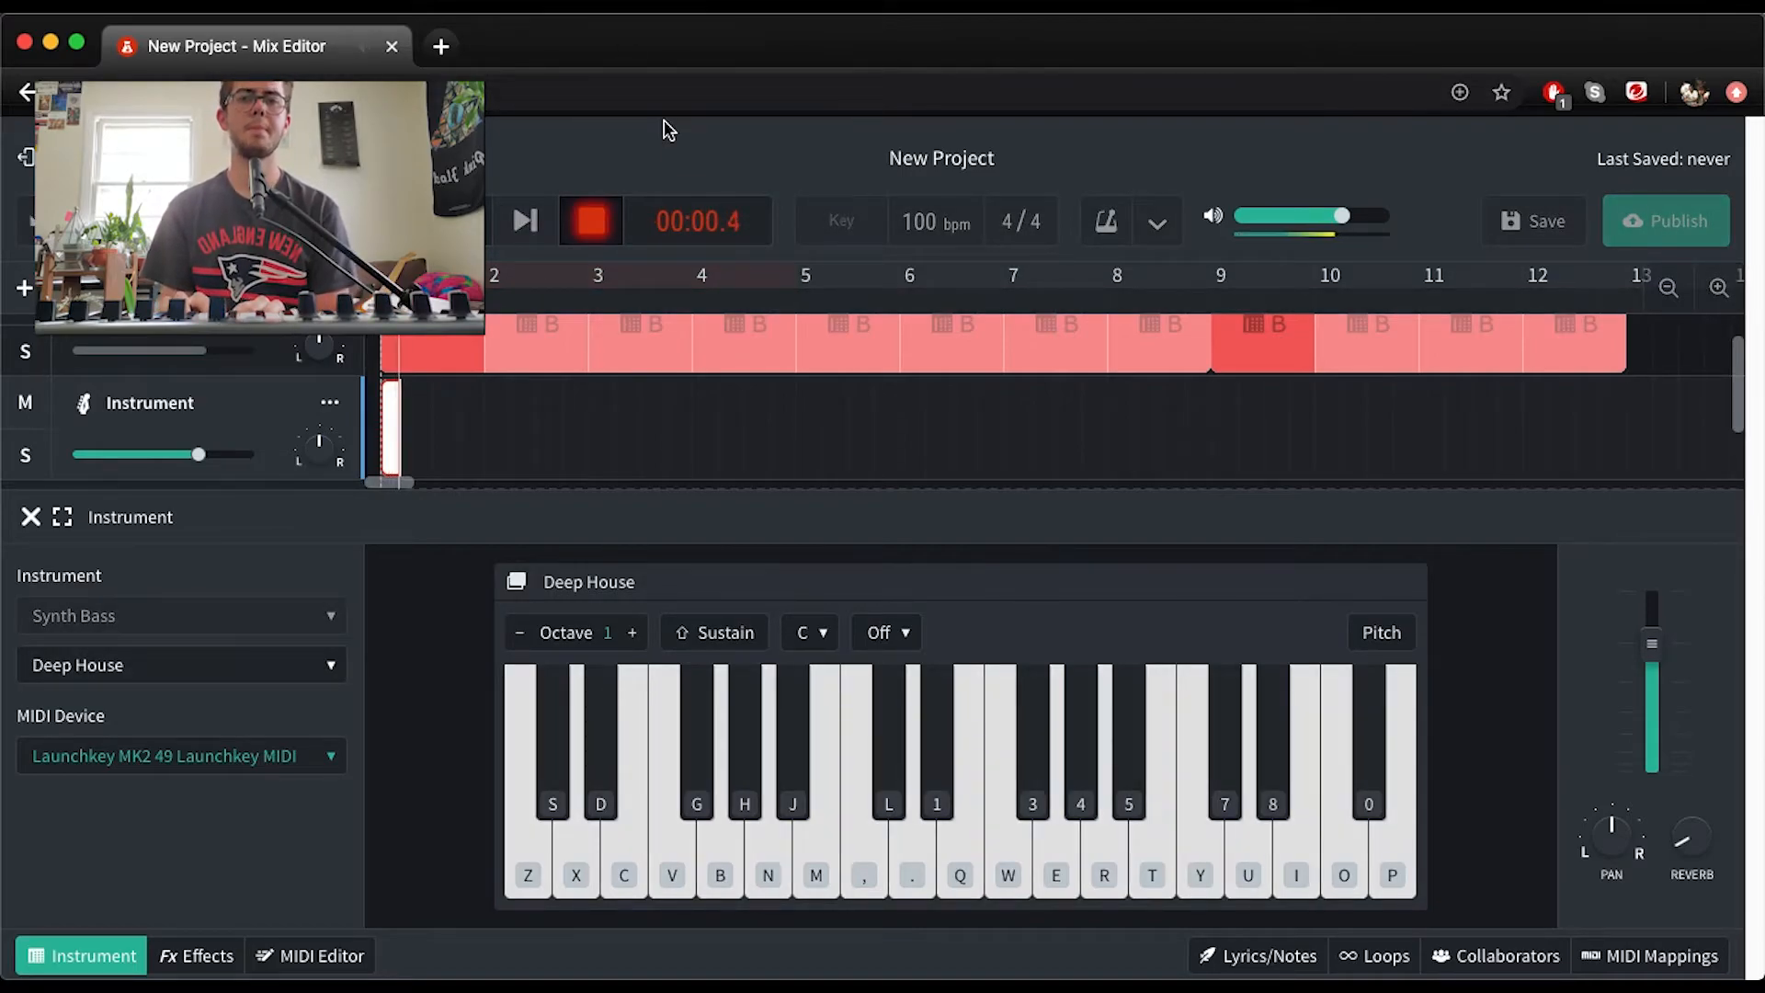
pyautogui.click(707, 772)
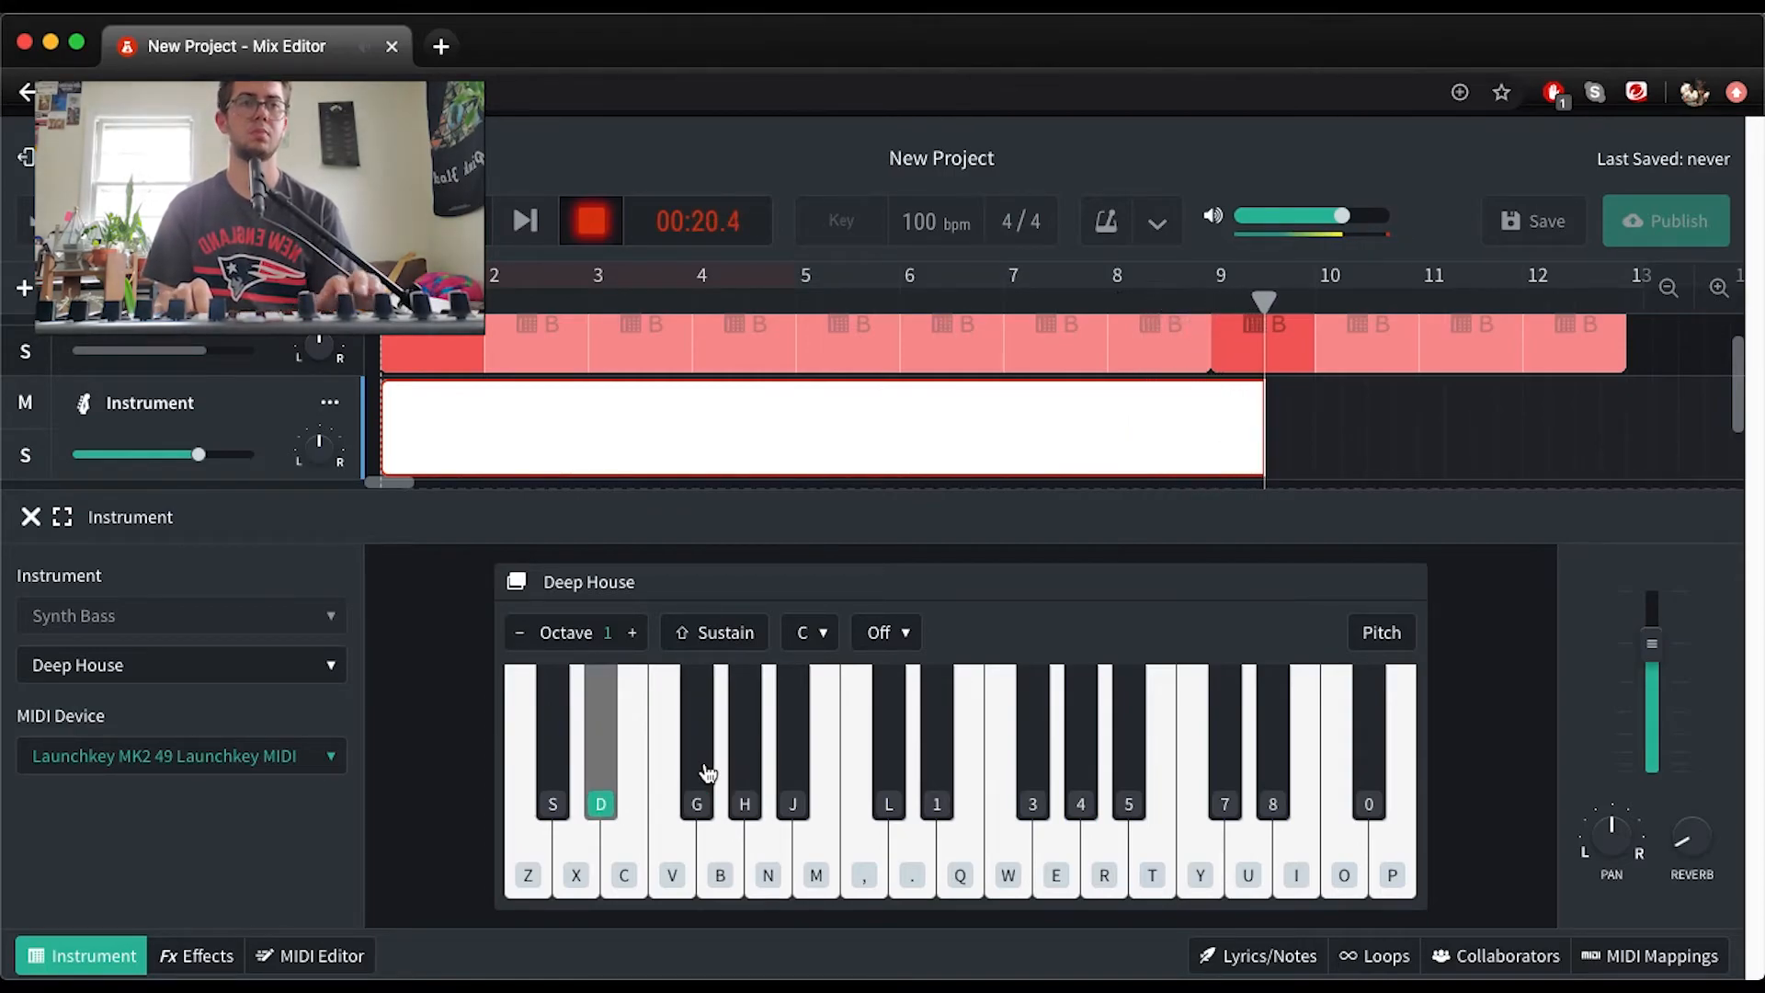
pyautogui.press('space')
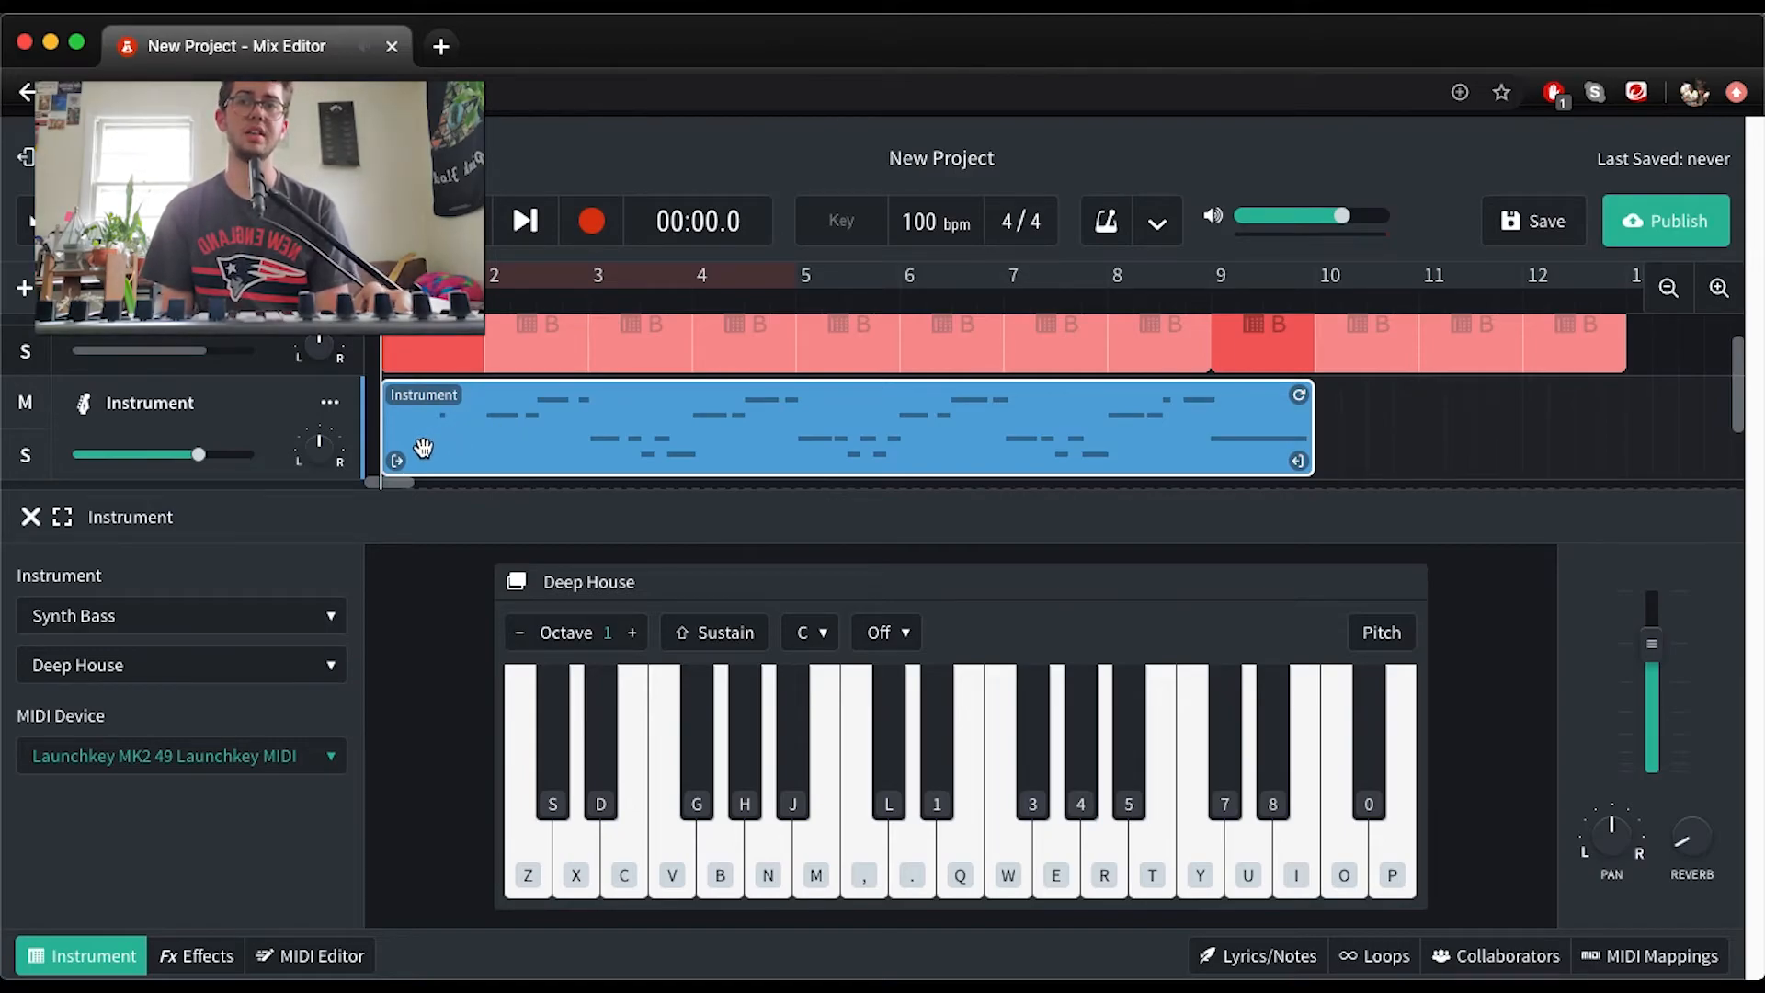
# Trim the first bar off the bass recording and move the clip to the start of the timeline
pyautogui.press('space')
pyautogui.press('space')
pyautogui.moveTo(397, 462); pyautogui.dragTo(503, 462)
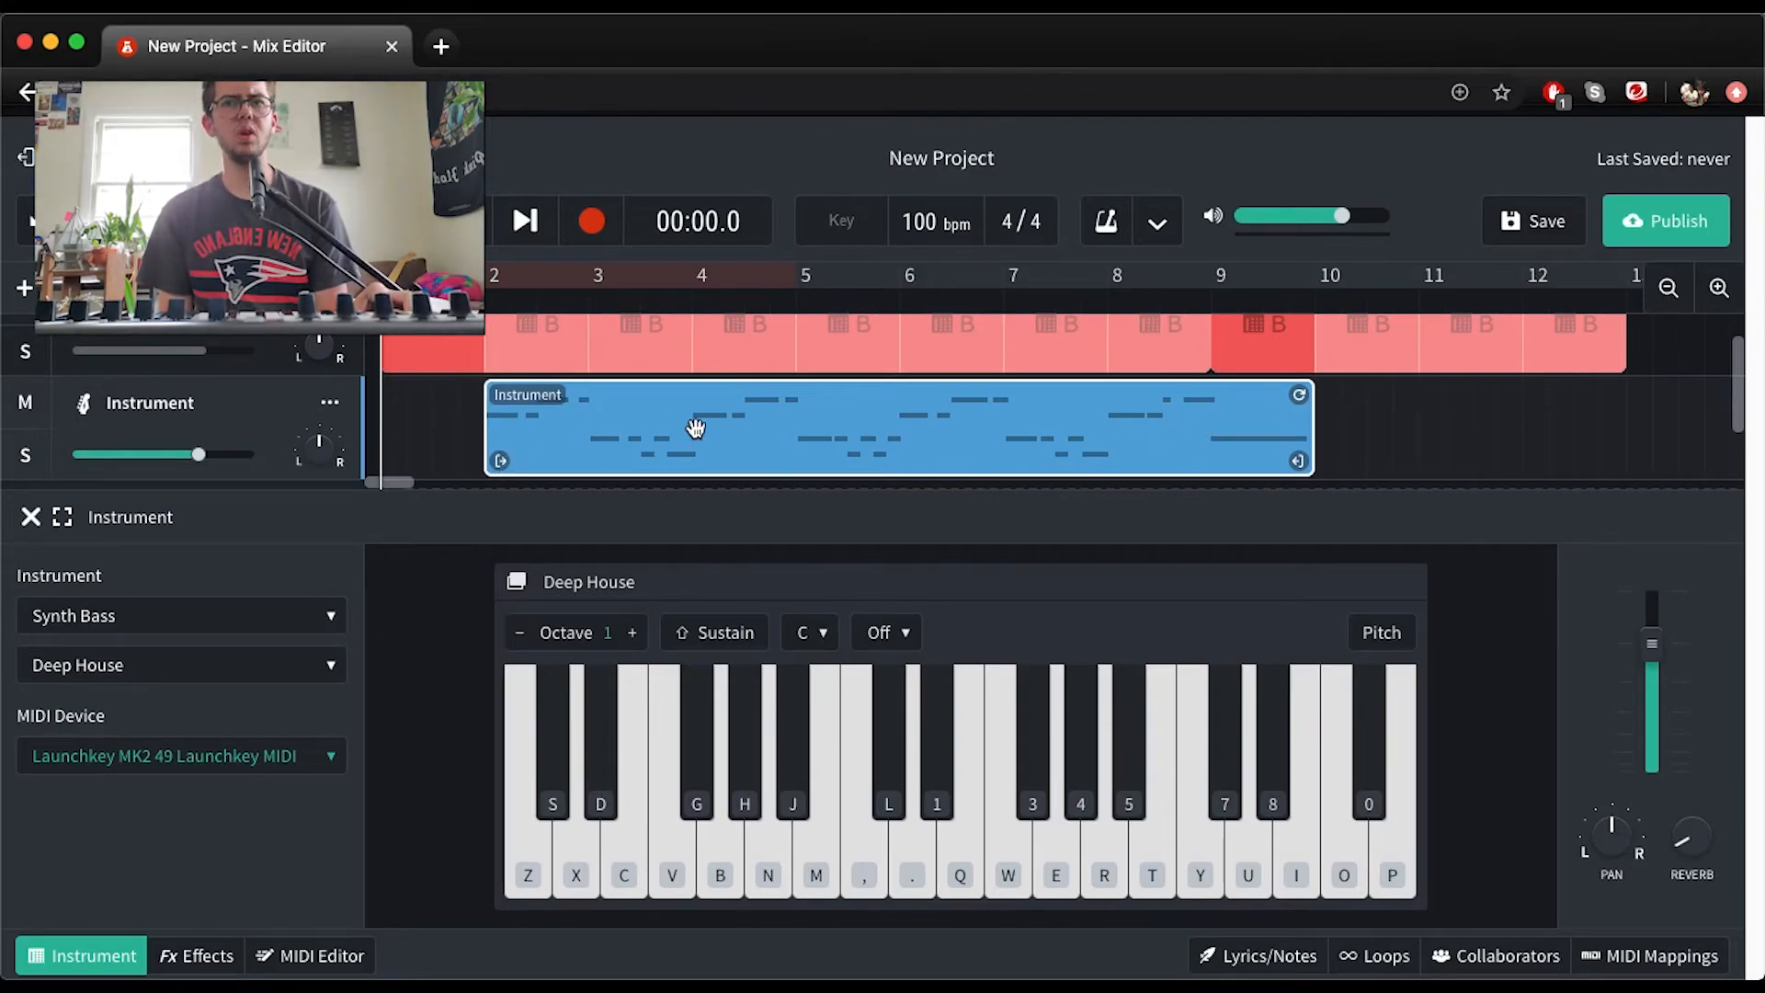
pyautogui.moveTo(696, 427); pyautogui.dragTo(563, 439)
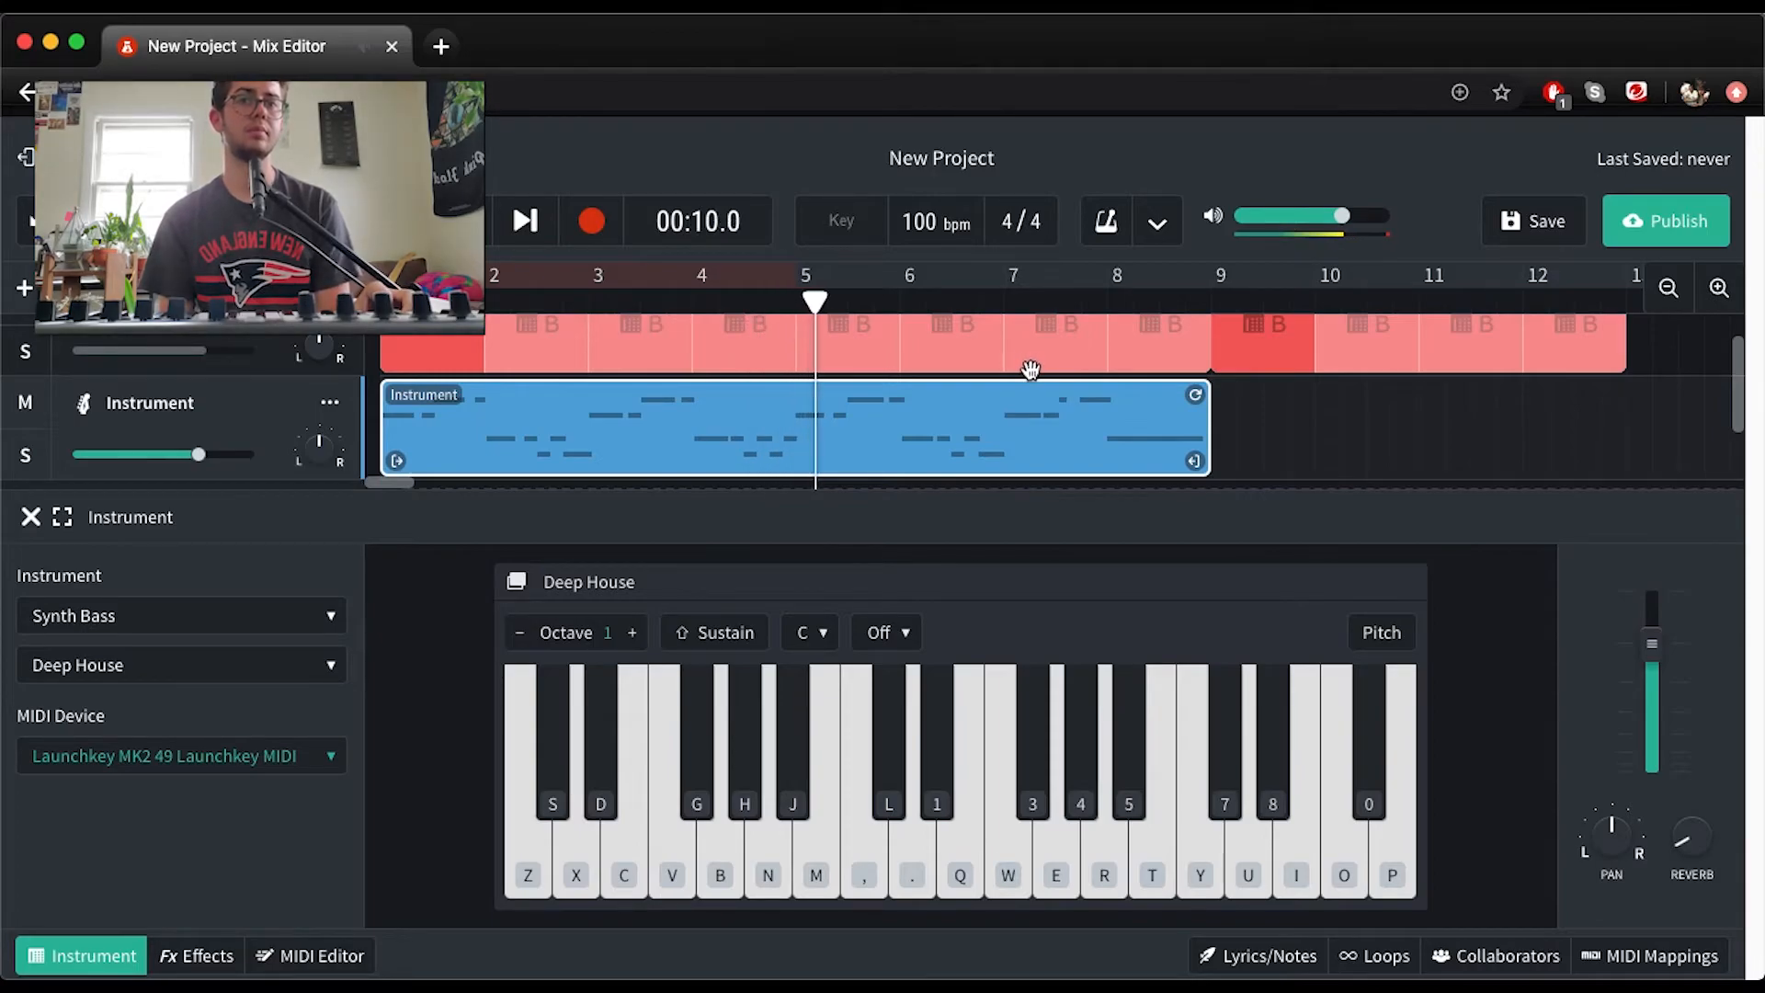
# Add a second virtual instrument track and set it to Synth Keys with the House Chords sound
pyautogui.scroll(-2, 972, 444)
pyautogui.scroll(3, 971, 444)
pyautogui.scroll(-2, 972, 444)
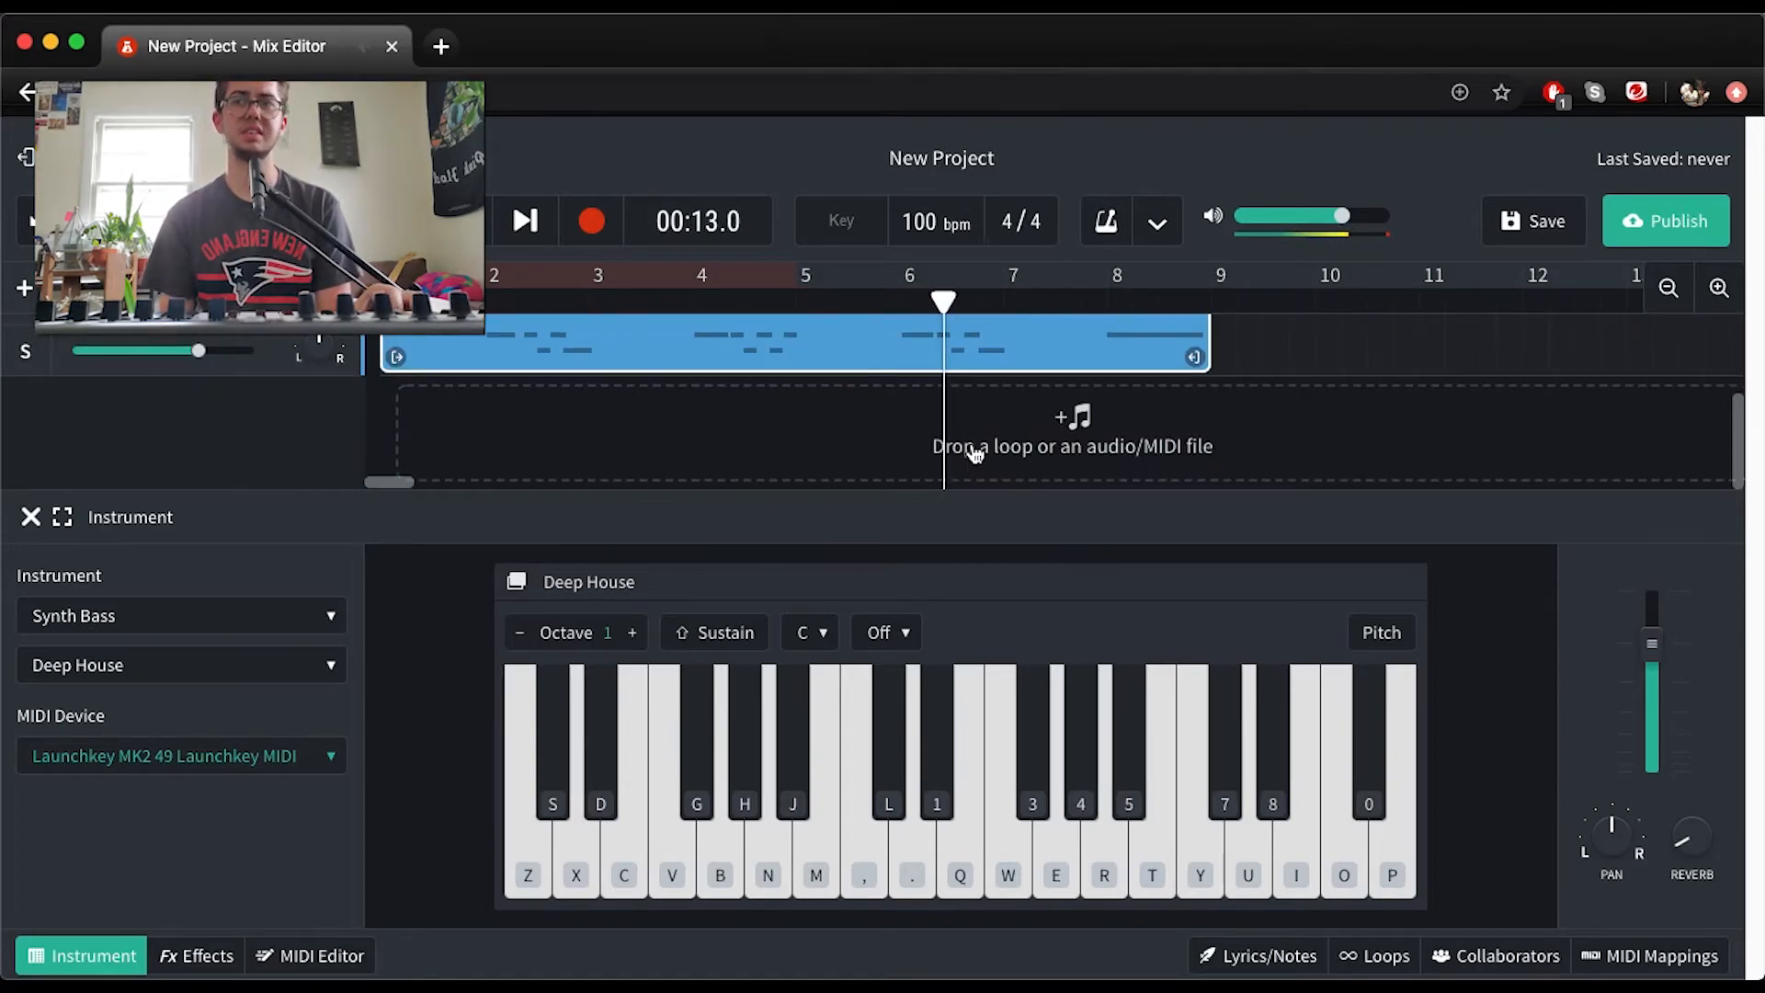
pyautogui.click(17, 292)
pyautogui.click(410, 481)
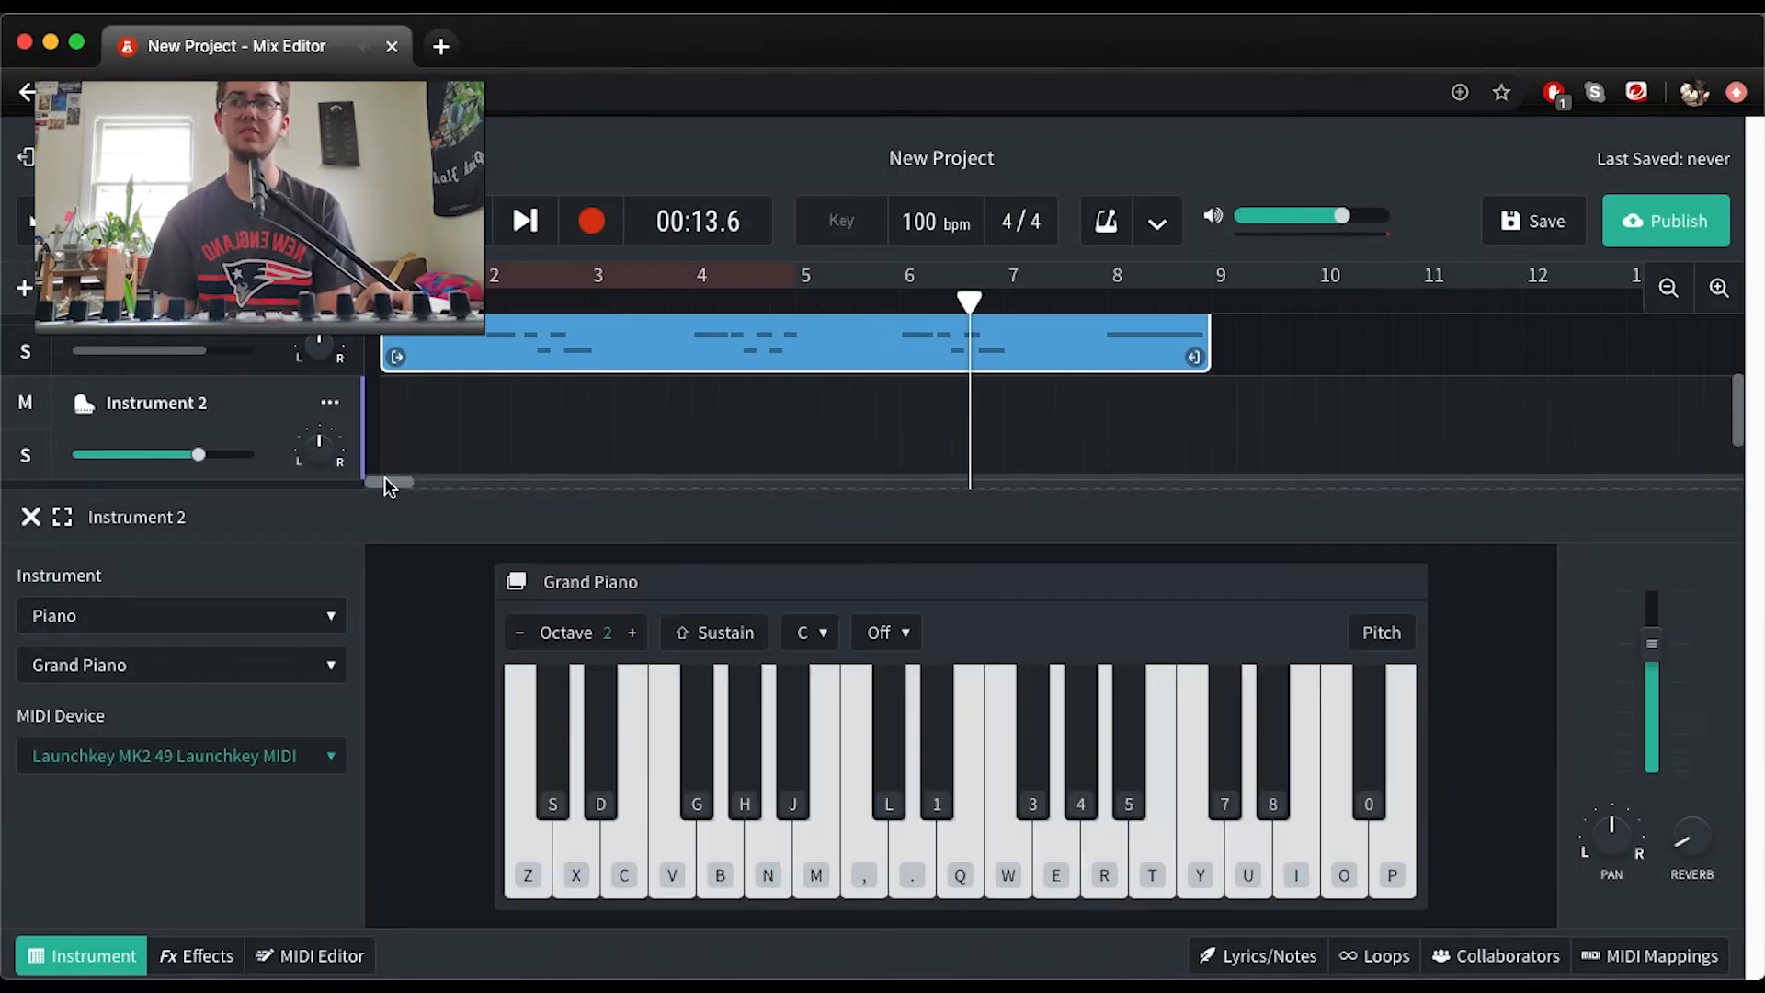
pyautogui.click(107, 625)
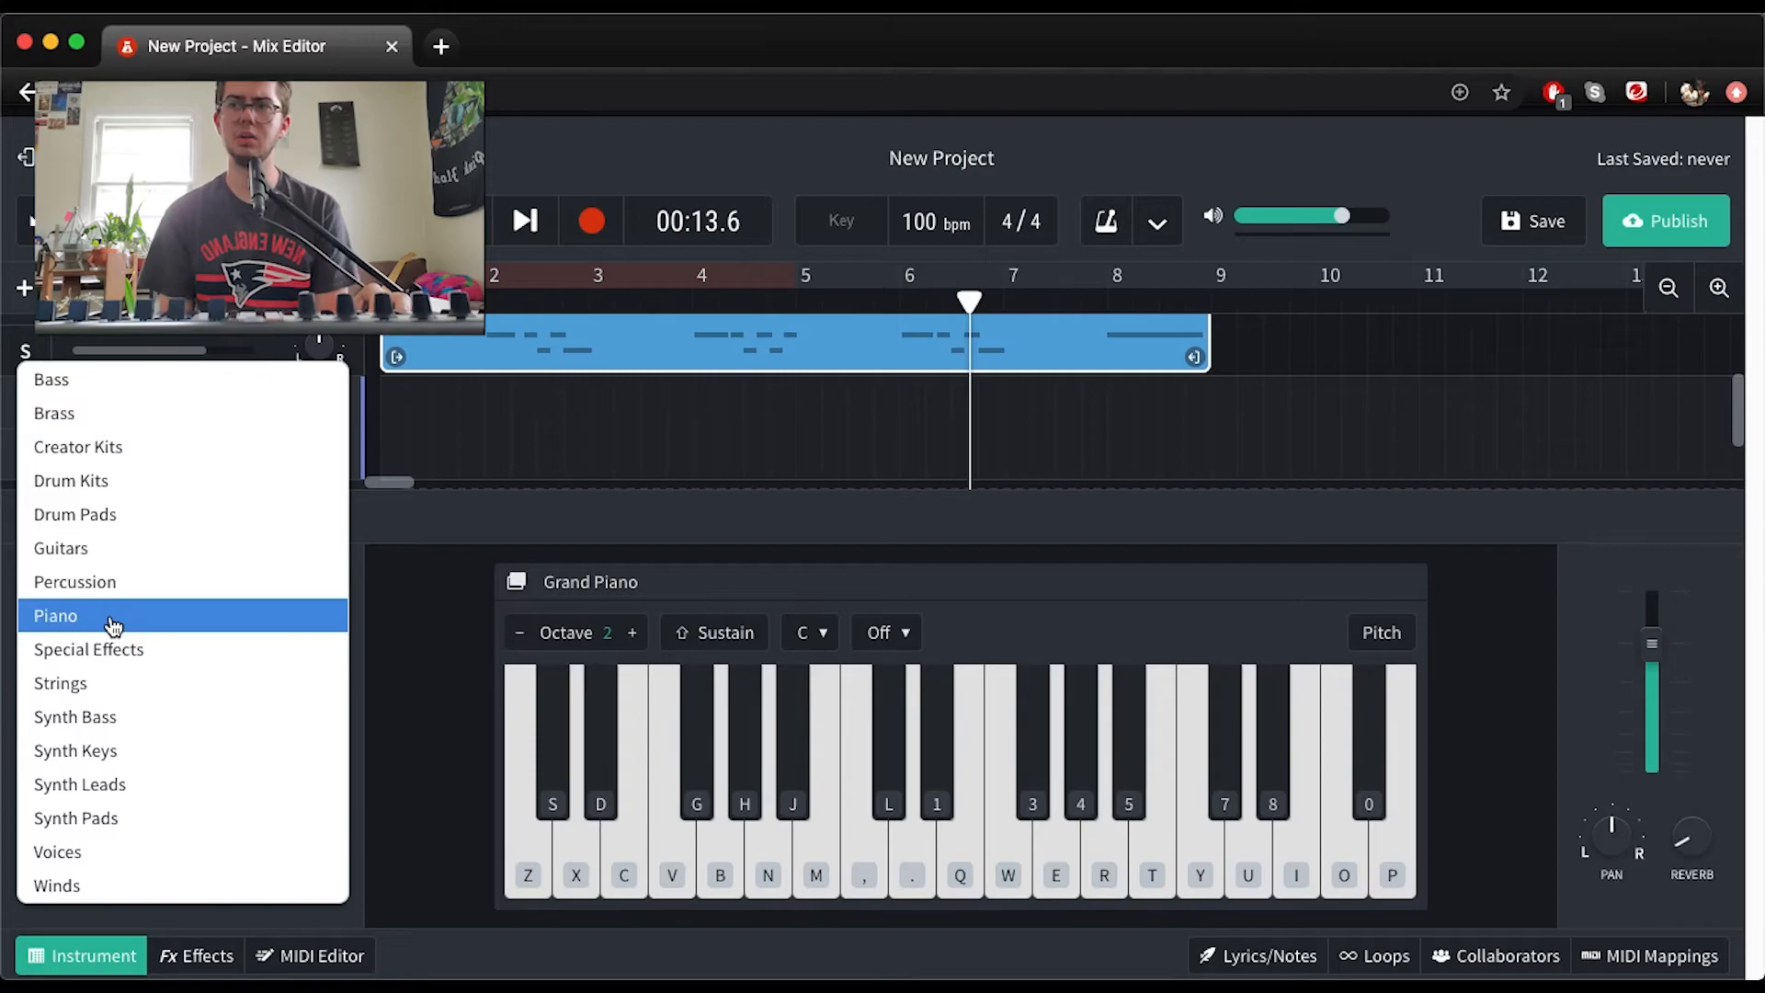
pyautogui.click(114, 752)
pyautogui.click(112, 663)
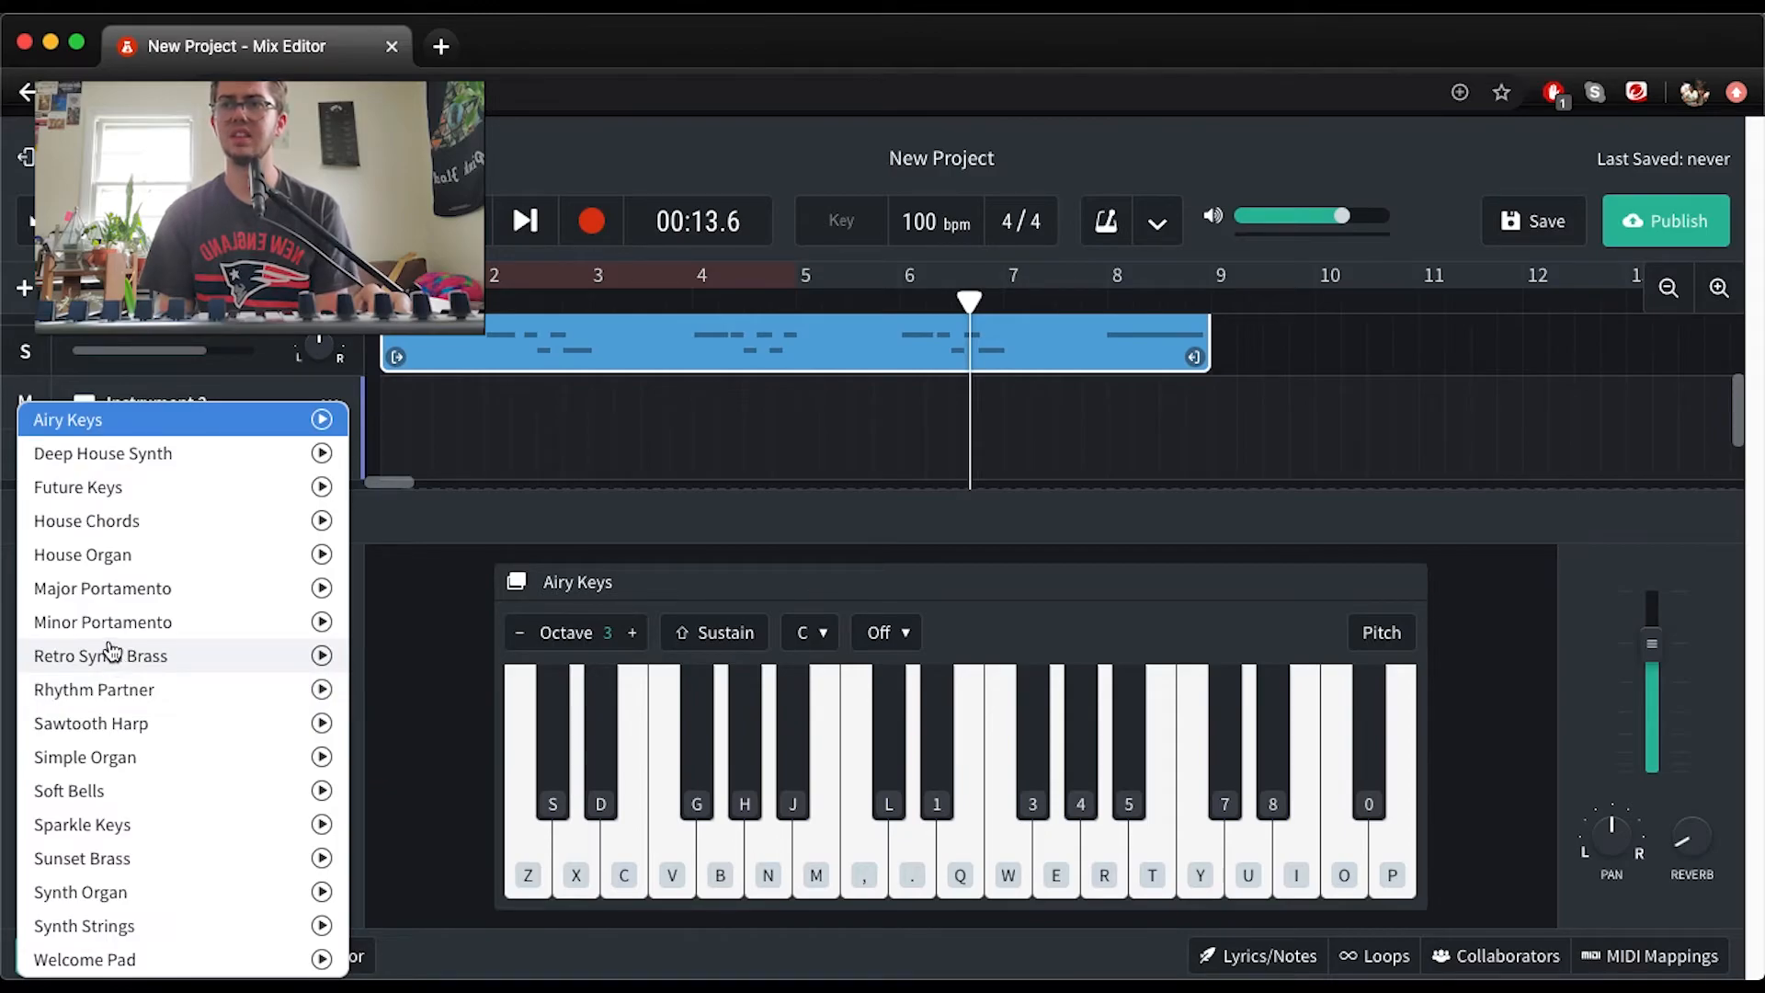
pyautogui.click(92, 521)
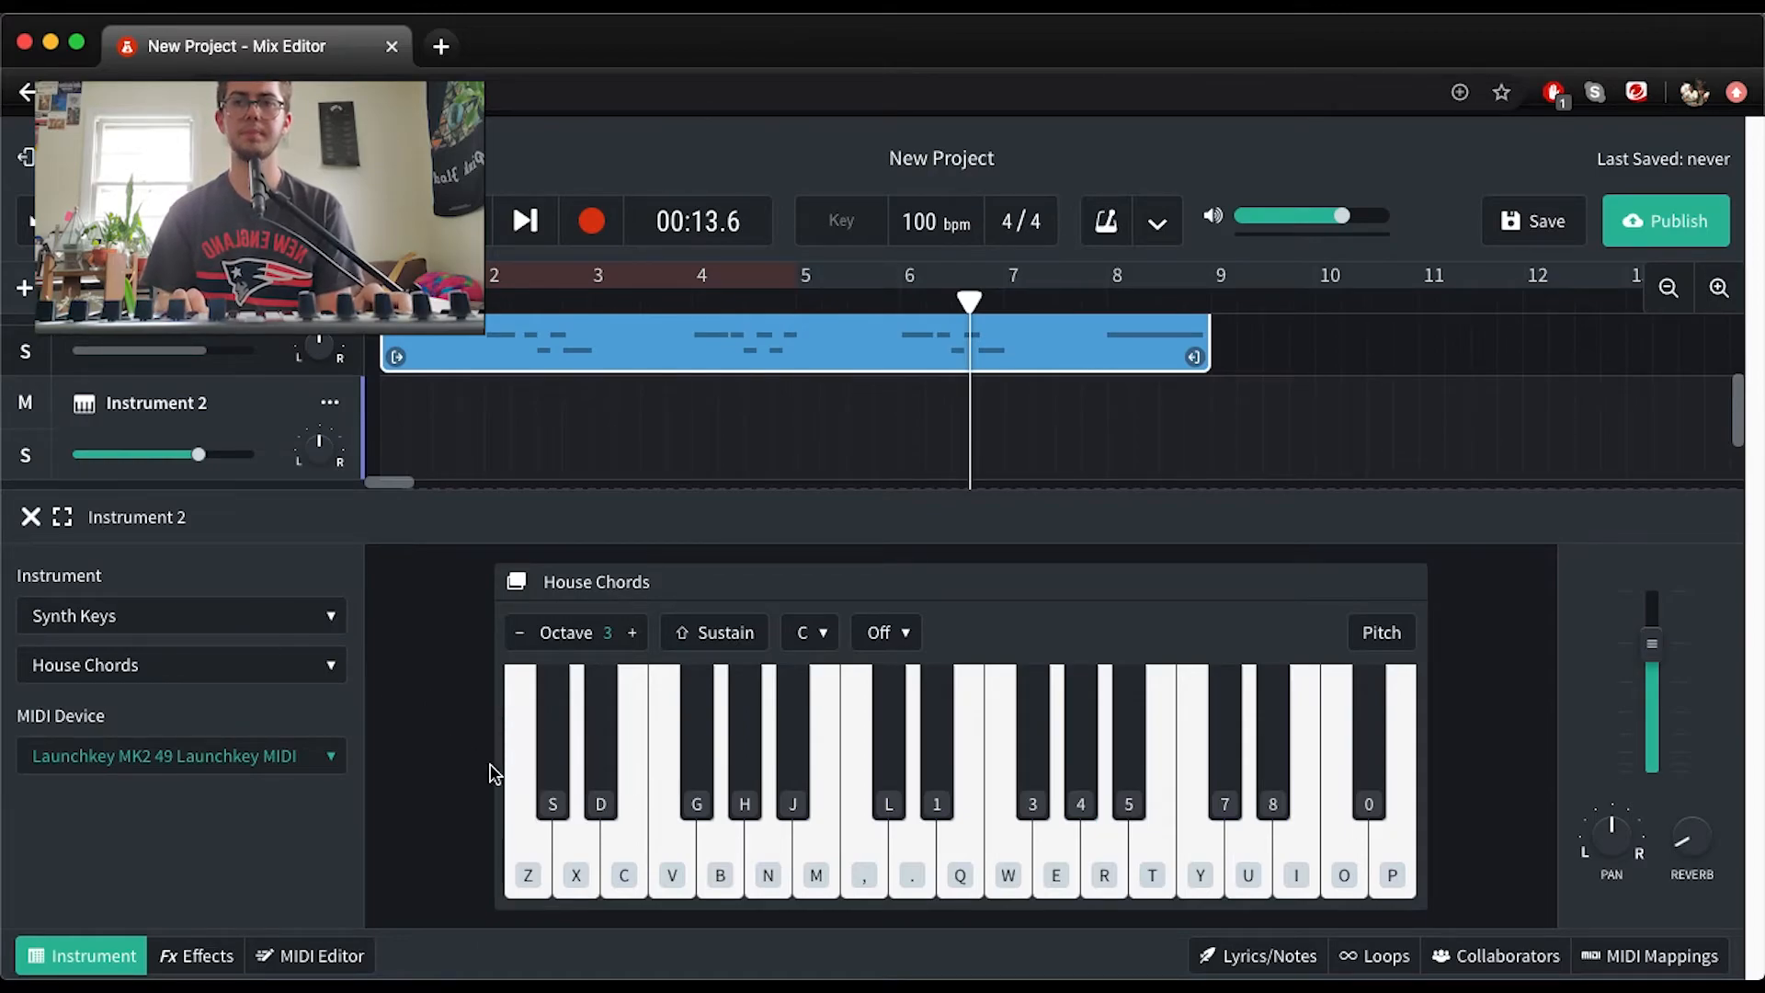
# Audition the House Chords sound by playing a short run of notes on the Instrument 2 track
pyautogui.press('g')
pyautogui.press('h')
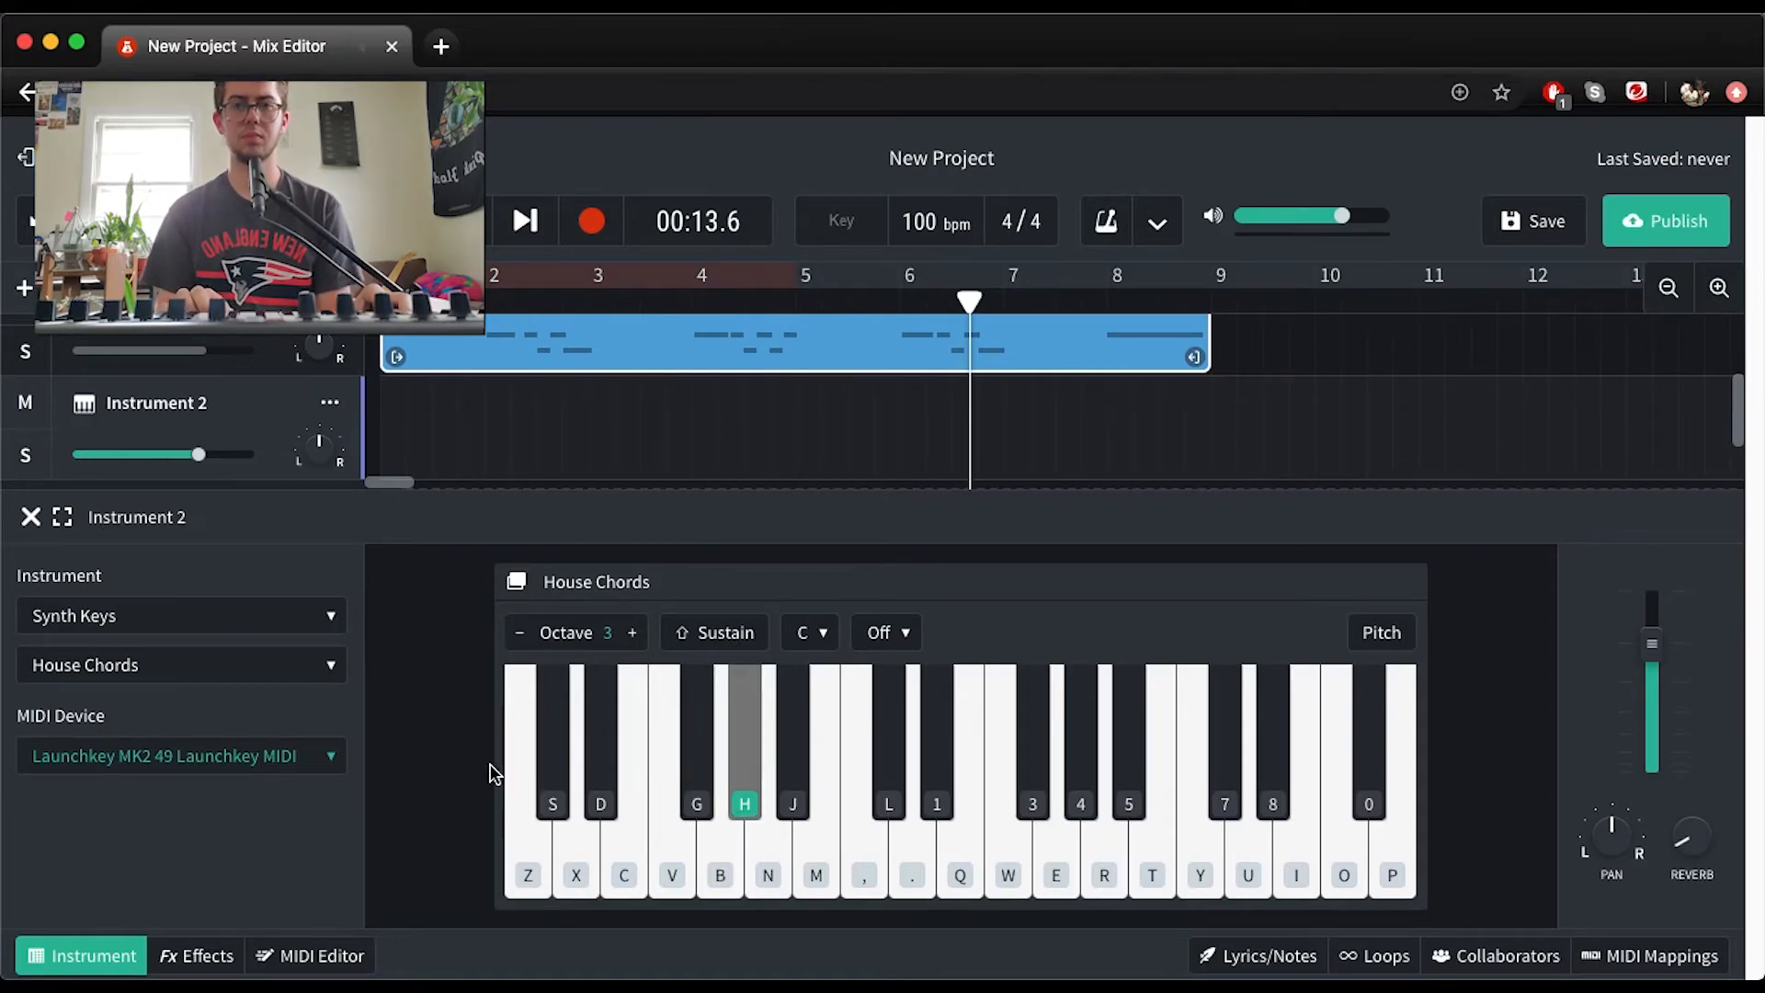
pyautogui.press('d')
pyautogui.press('s')
pyautogui.press('d')
pyautogui.press('g')
pyautogui.press('h')
pyautogui.press('g')
pyautogui.press('d')
pyautogui.press('s')
# Change the Instrument 2 sound to Sunset Brass and try out a few notes with it
pyautogui.click(248, 676)
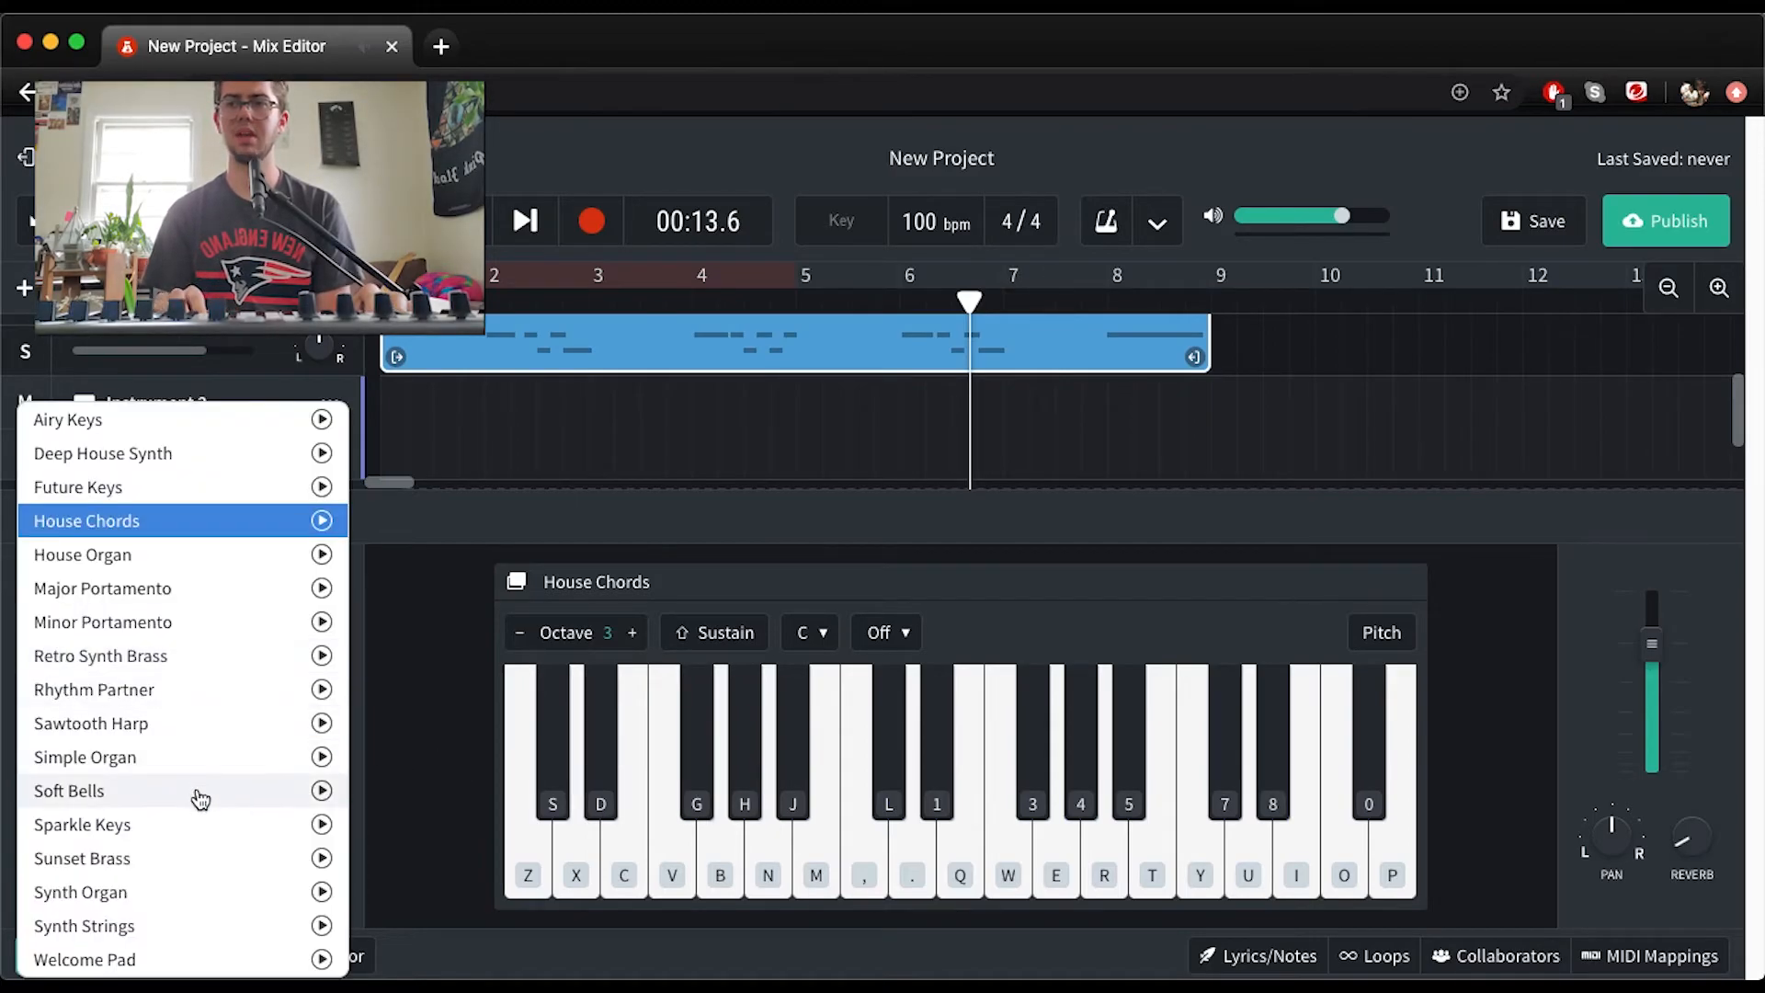
pyautogui.click(165, 857)
pyautogui.press('g')
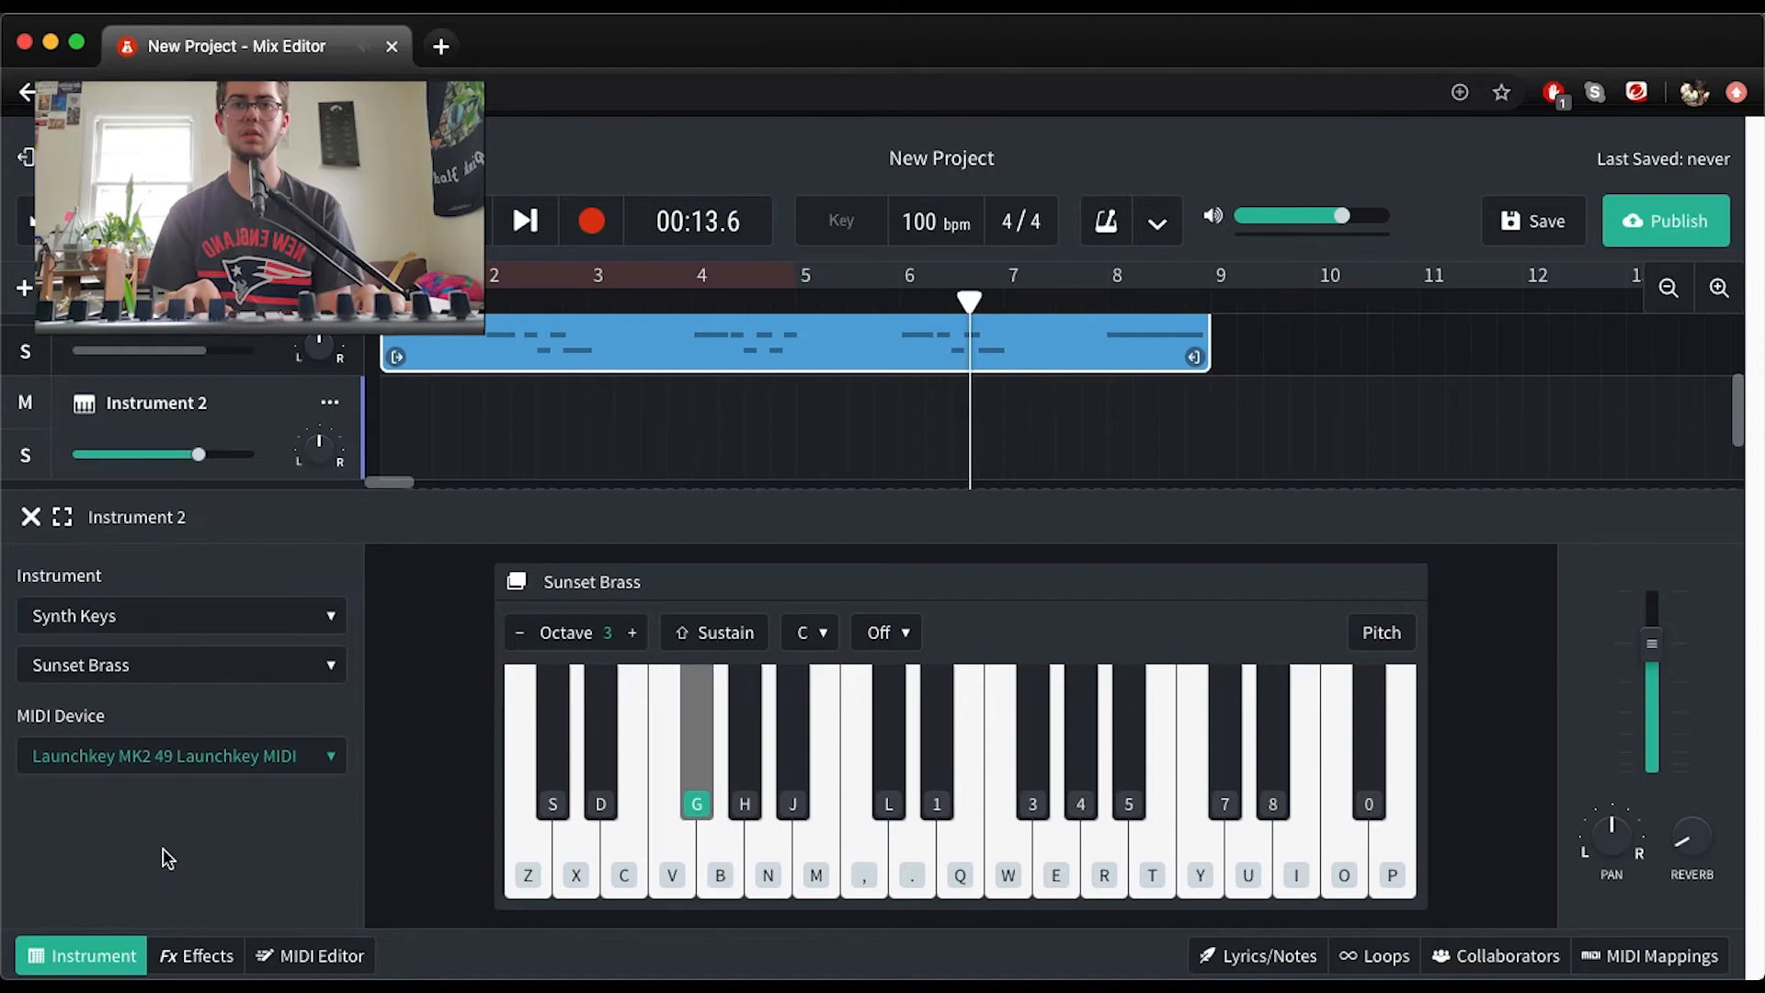
pyautogui.press('h')
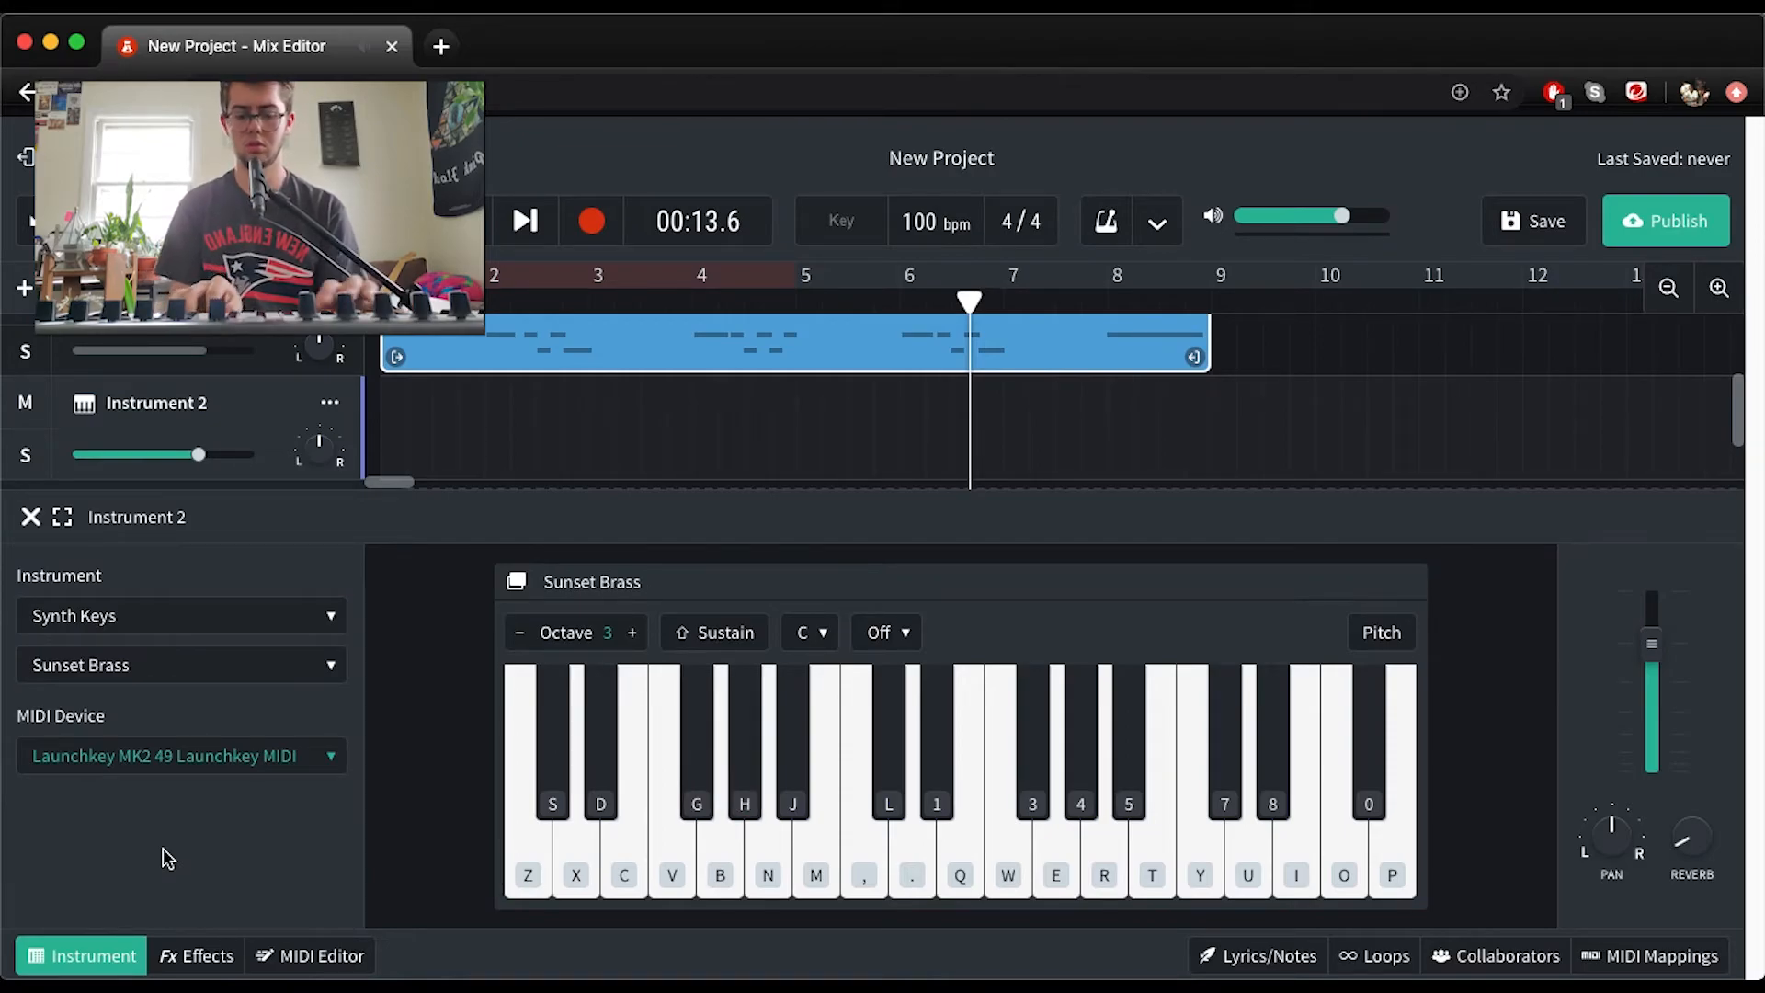
pyautogui.press('d')
pyautogui.press('g')
pyautogui.press('j')
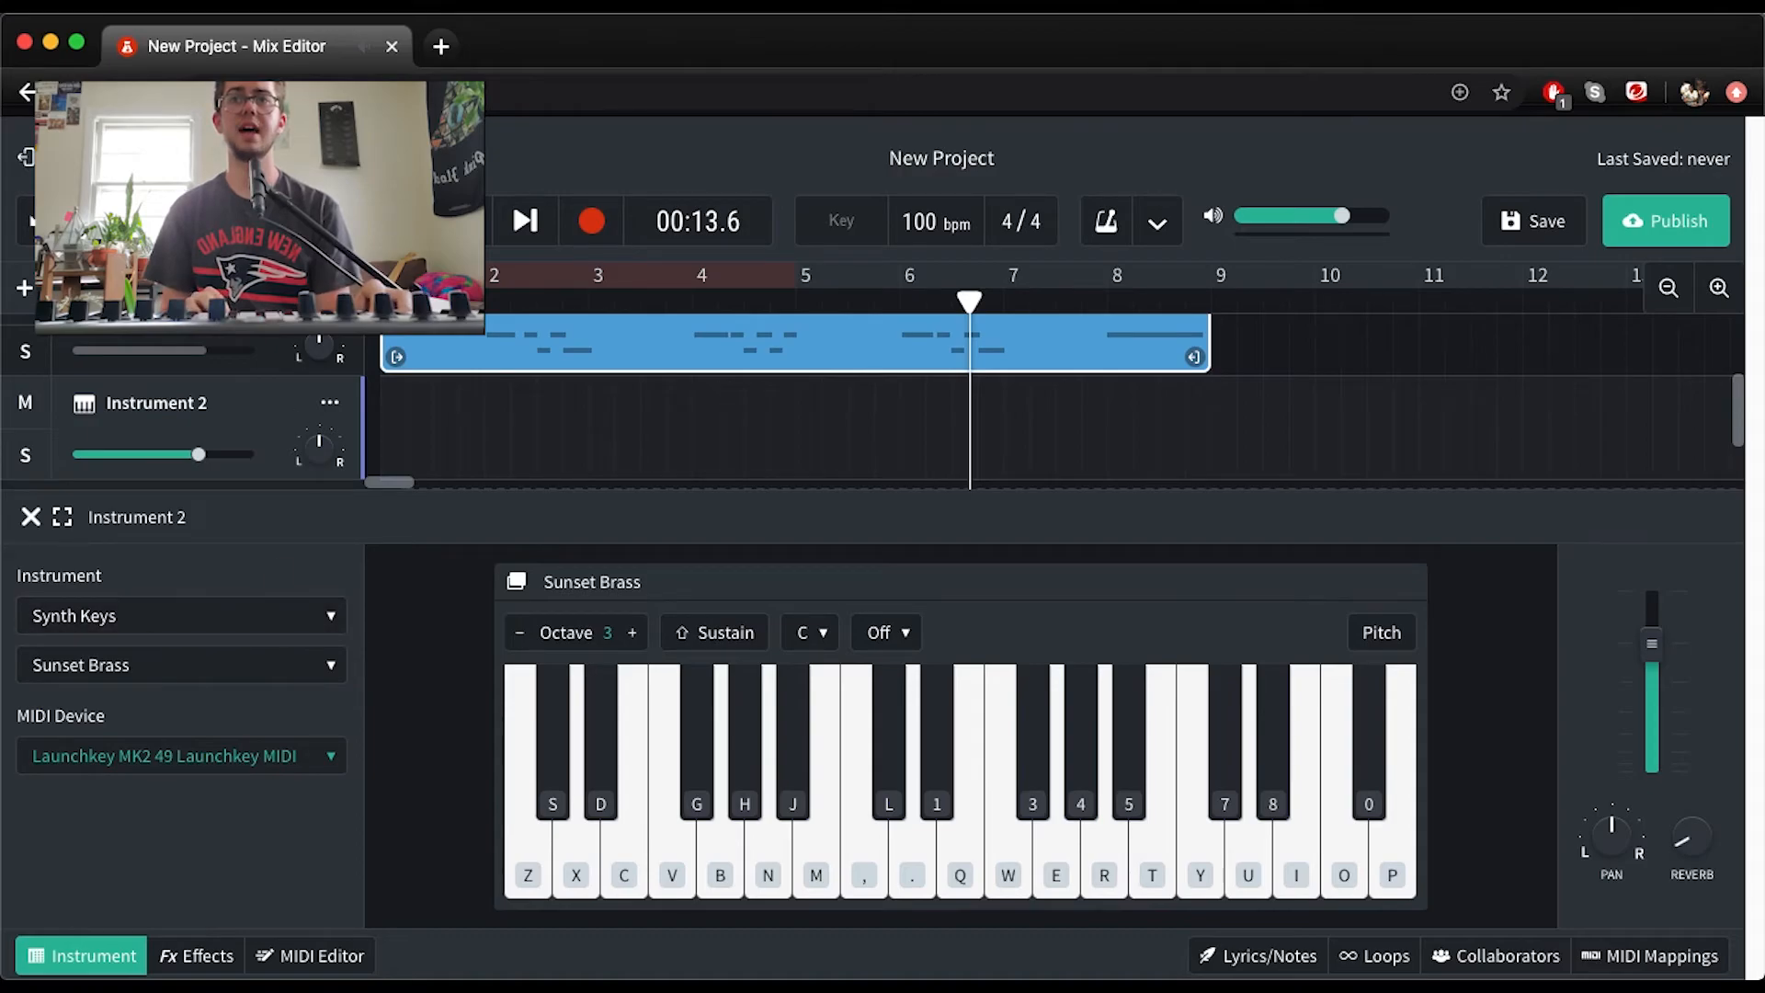
# Record a Sunset Brass chord part on Instrument 2 from the start of the timeline to about bar 9 and play it back
pyautogui.press('Return')
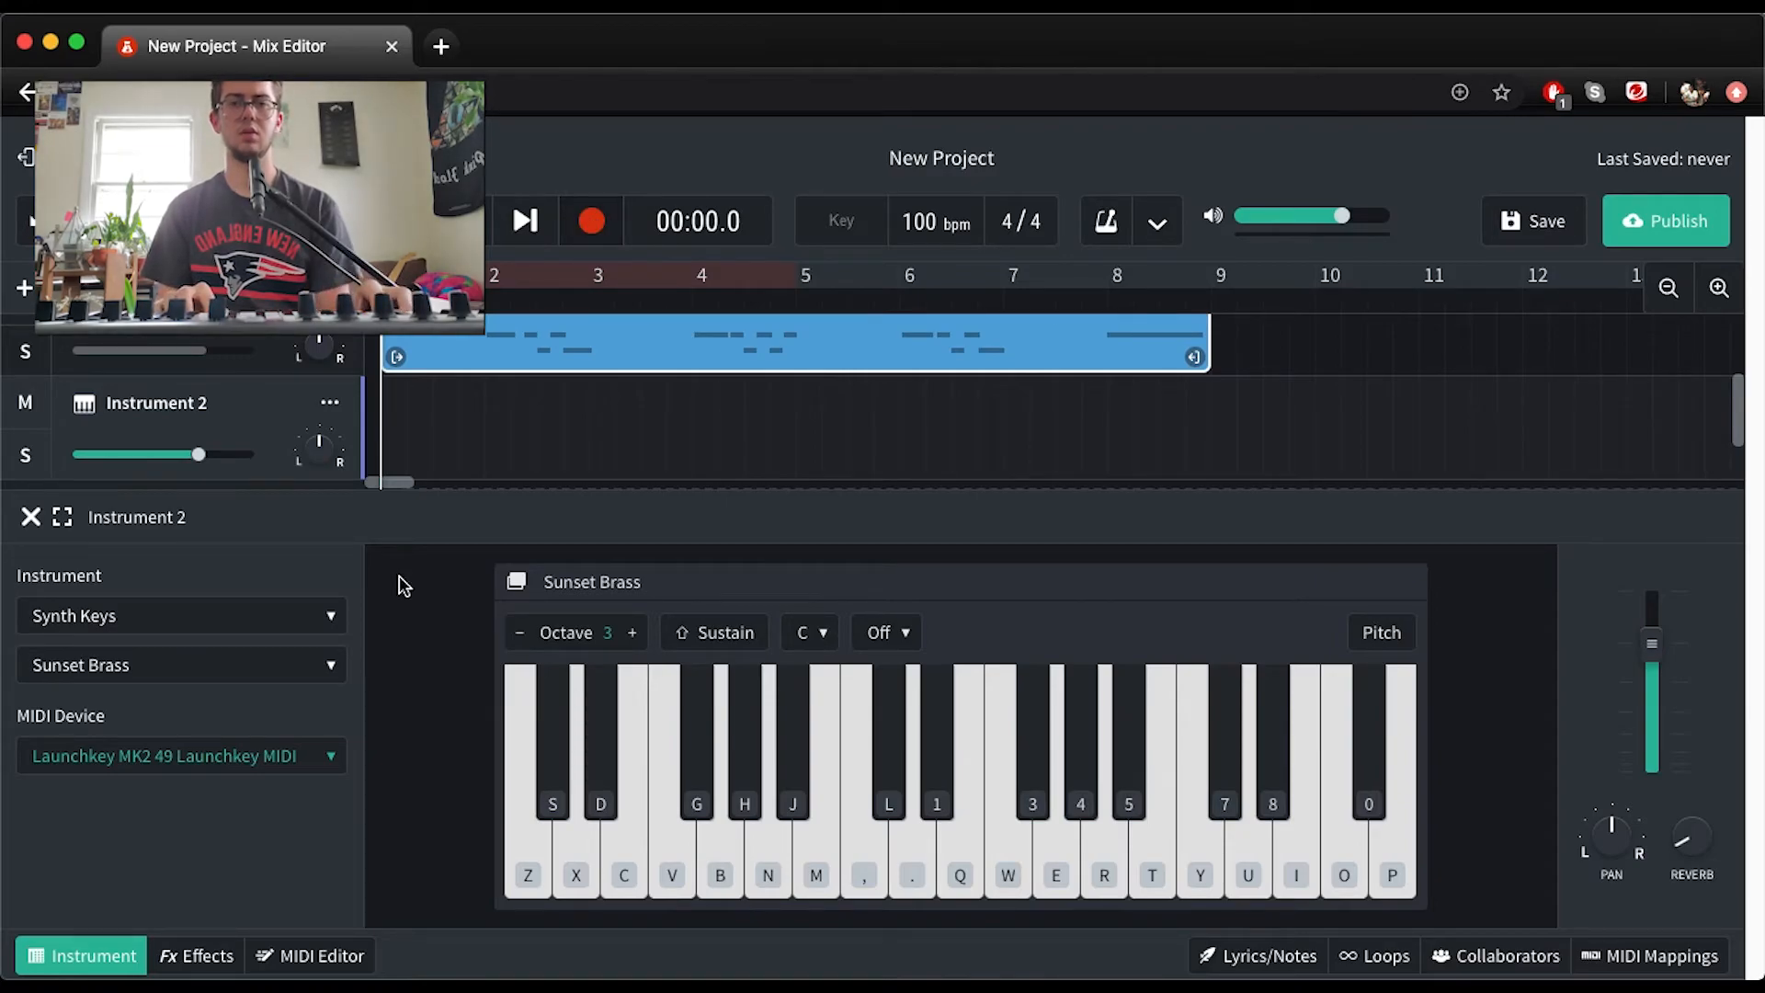
pyautogui.click(577, 769)
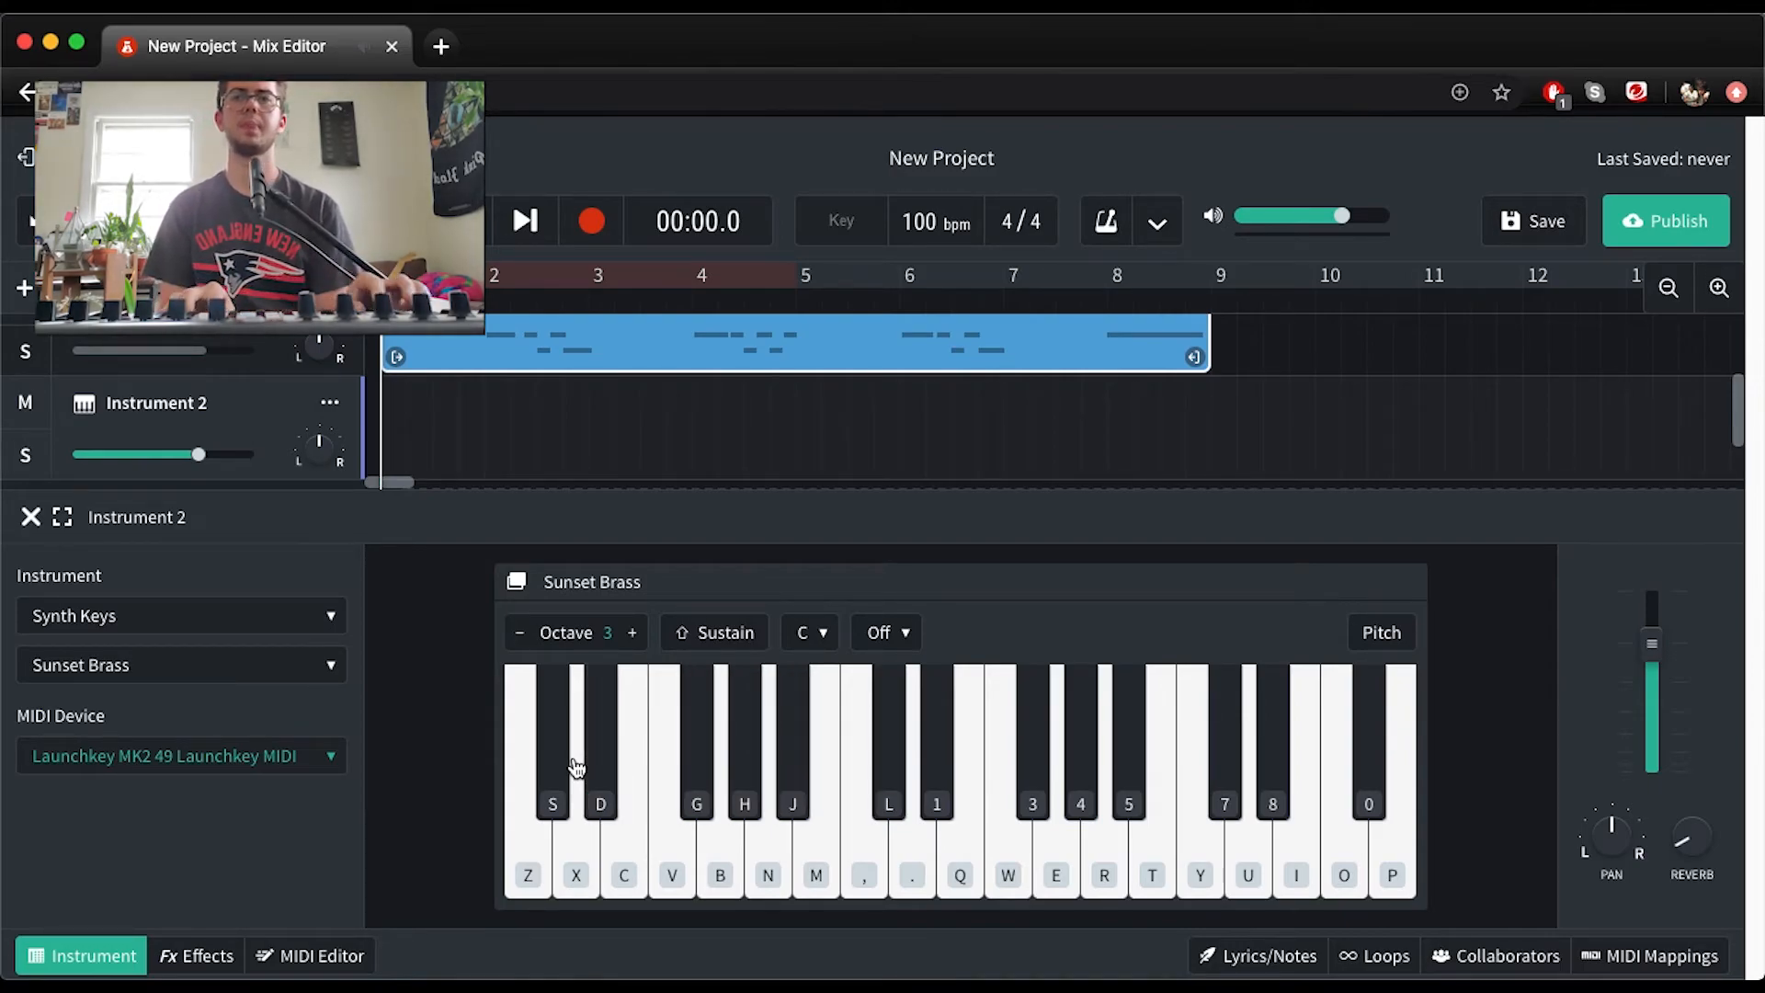
pyautogui.click(591, 220)
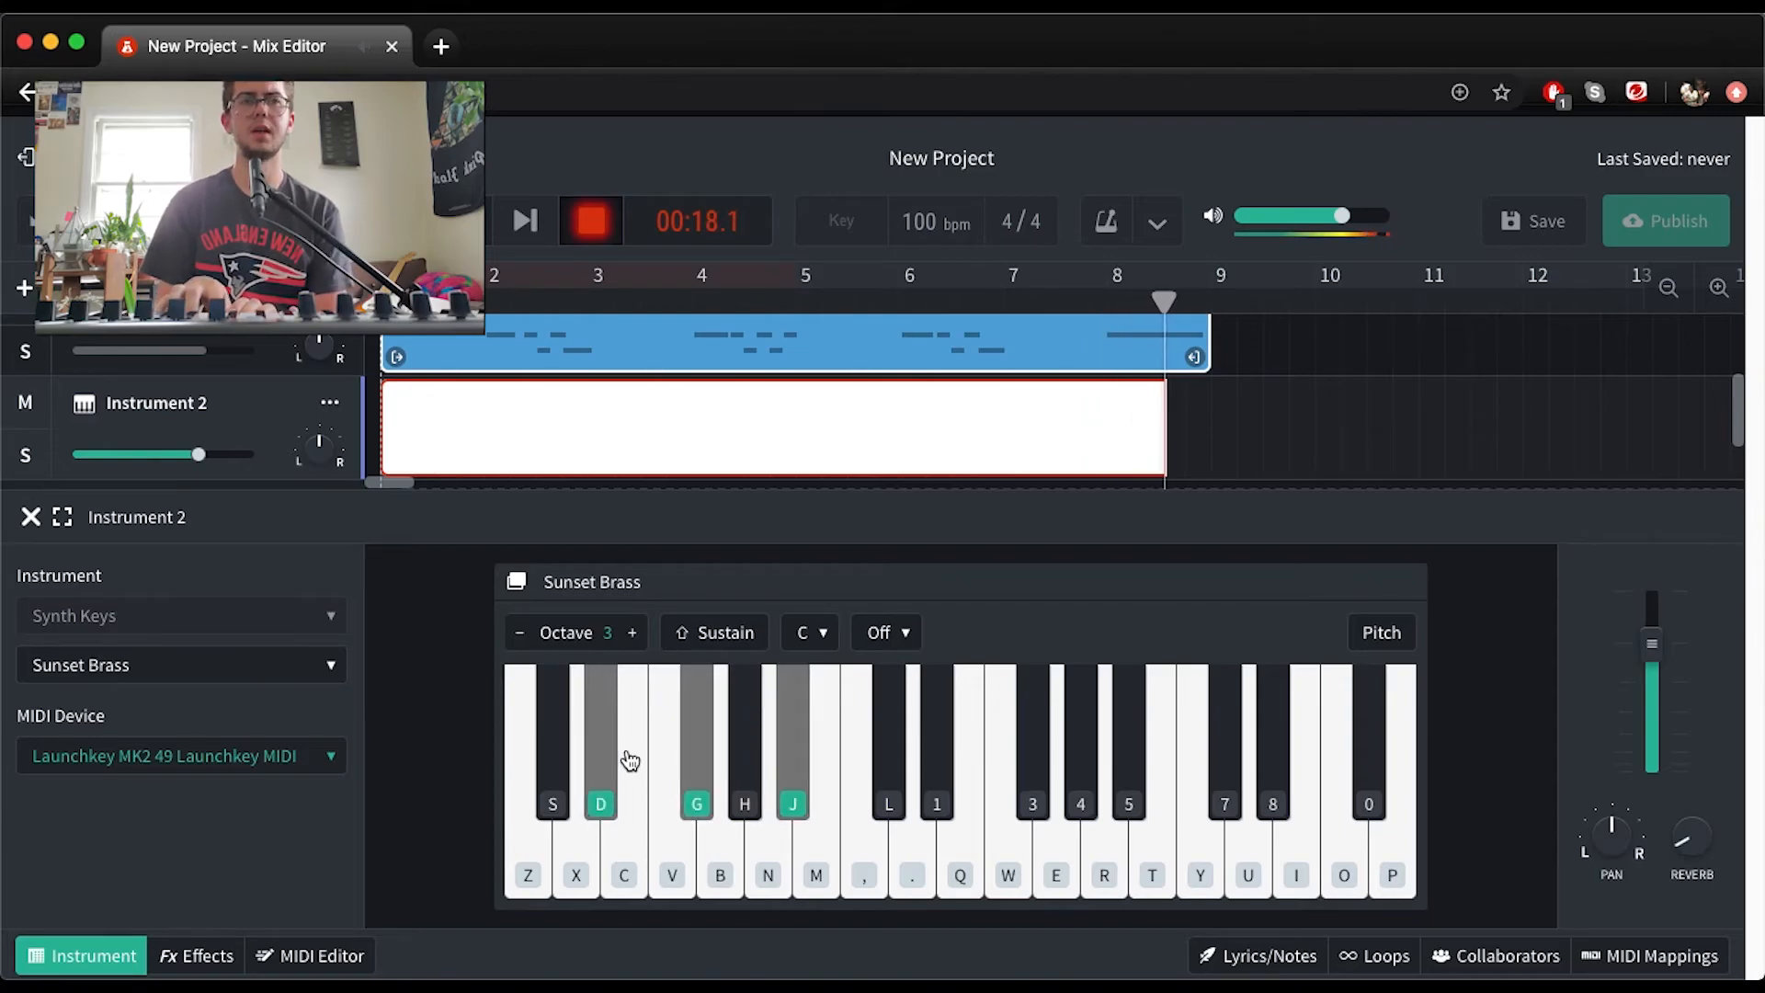
pyautogui.press('space')
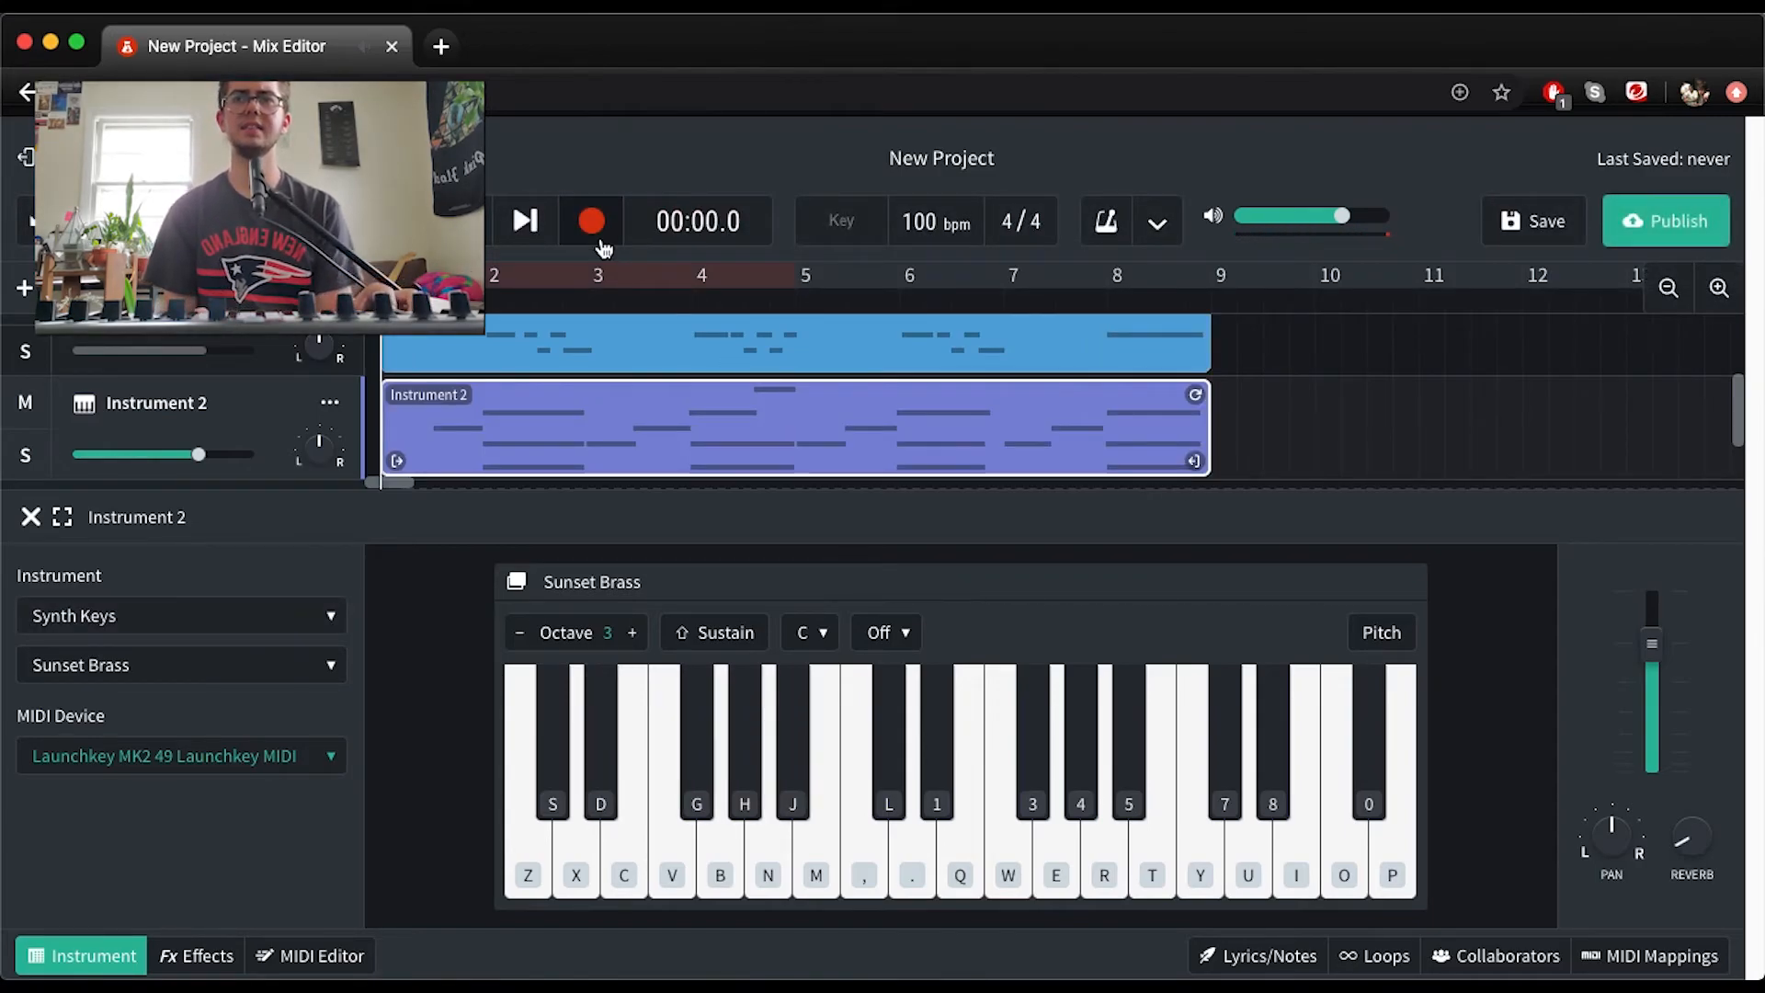
pyautogui.press('space')
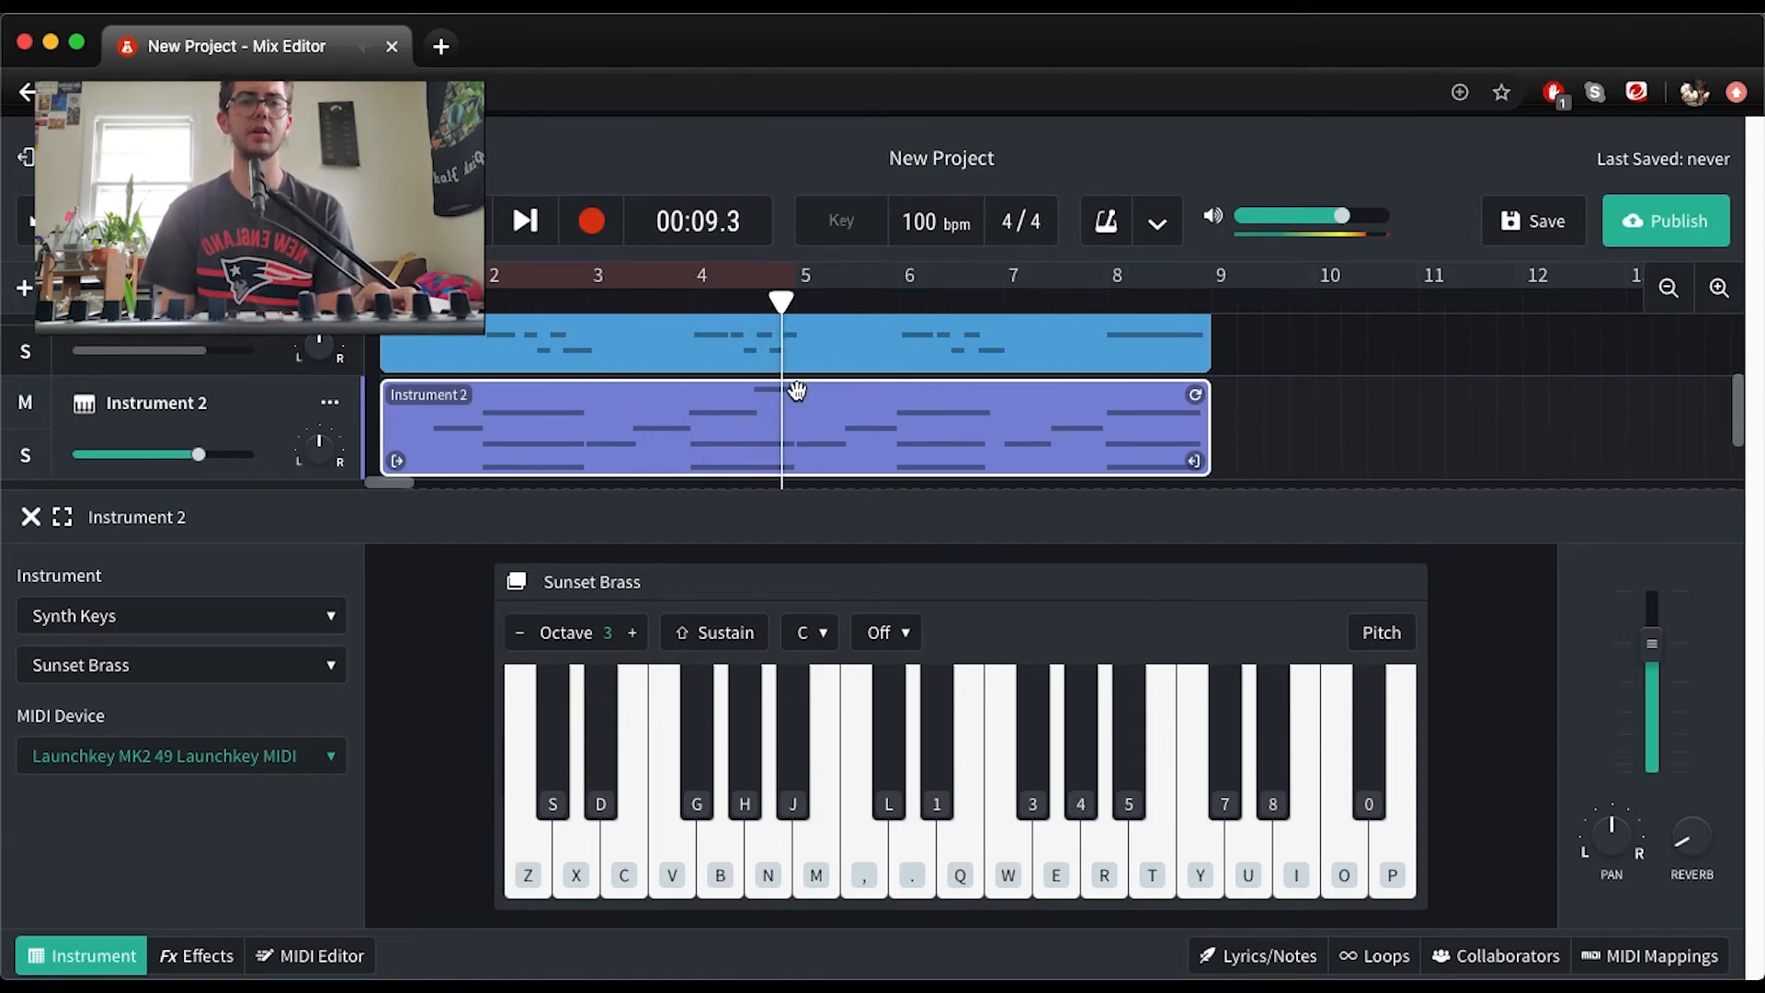
pyautogui.press('space')
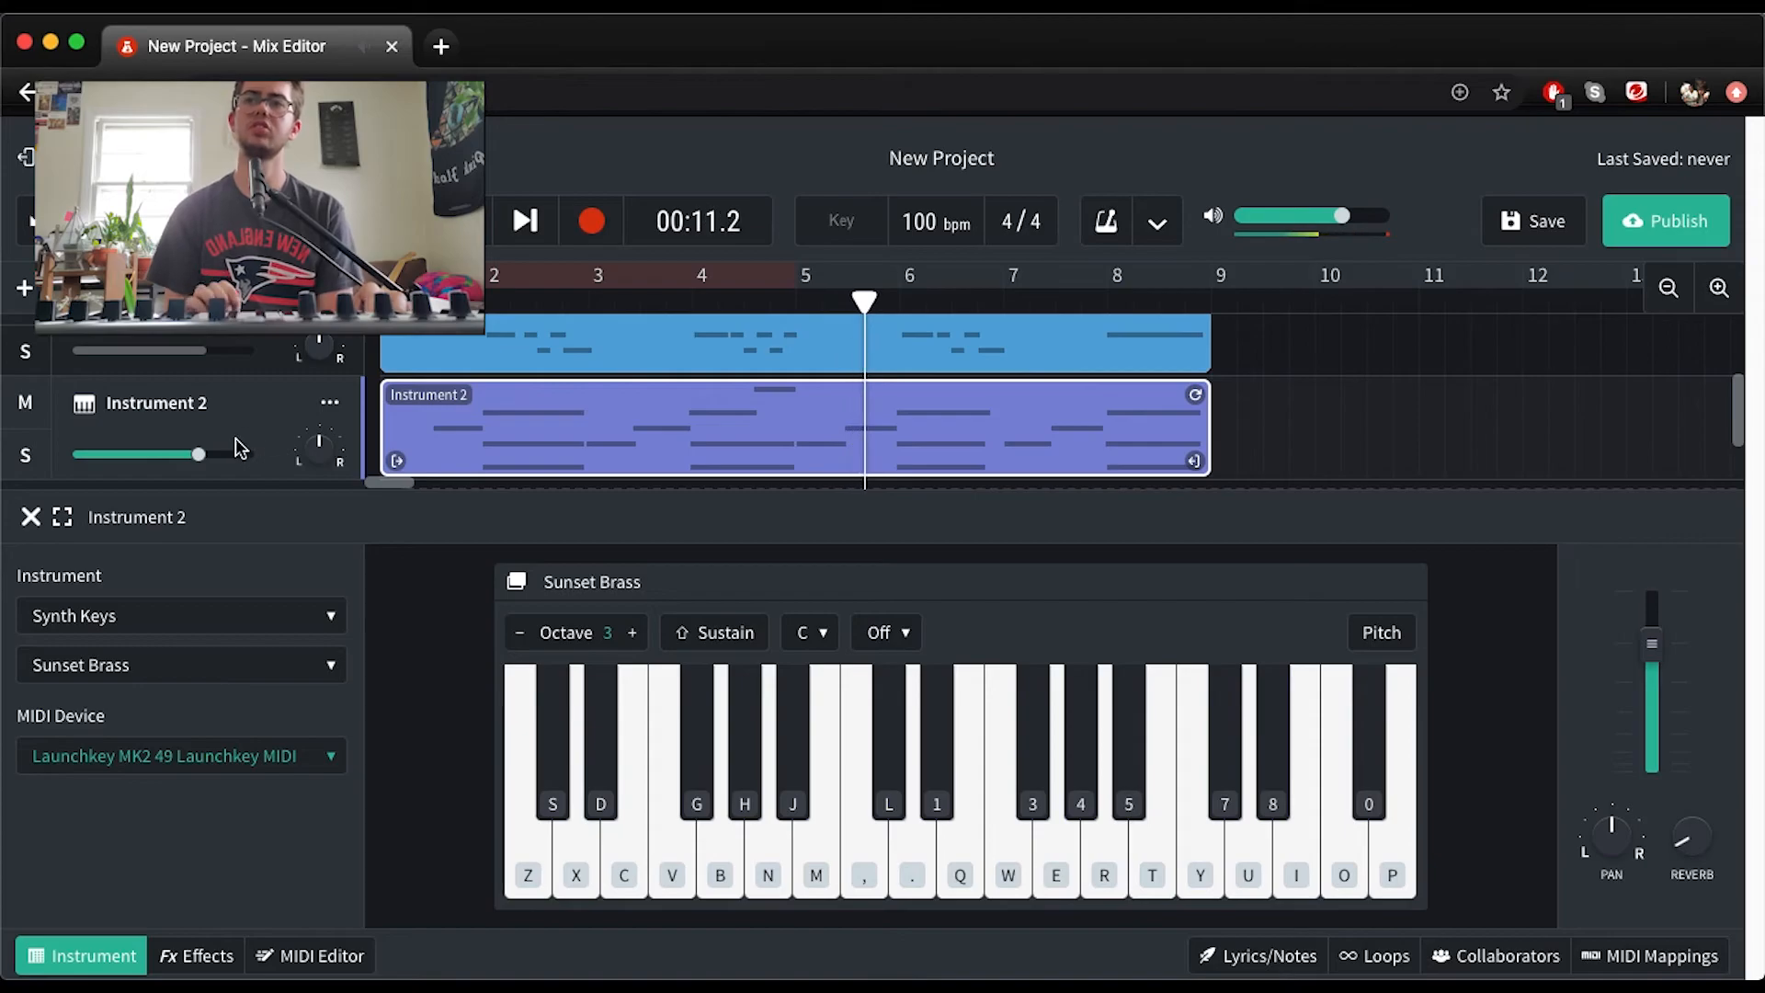
# Lower the Drum Machine track's volume to -4.6 dB and raise the bass Instrument track's volume to +1.4 dB
pyautogui.scroll(2, 221, 441)
pyautogui.scroll(-2, 222, 444)
pyautogui.scroll(2, 224, 450)
pyautogui.moveTo(203, 393); pyautogui.dragTo(170, 394)
pyautogui.scroll(-3, 204, 397)
pyautogui.scroll(3, 204, 404)
pyautogui.scroll(-2, 202, 423)
pyautogui.click(202, 441)
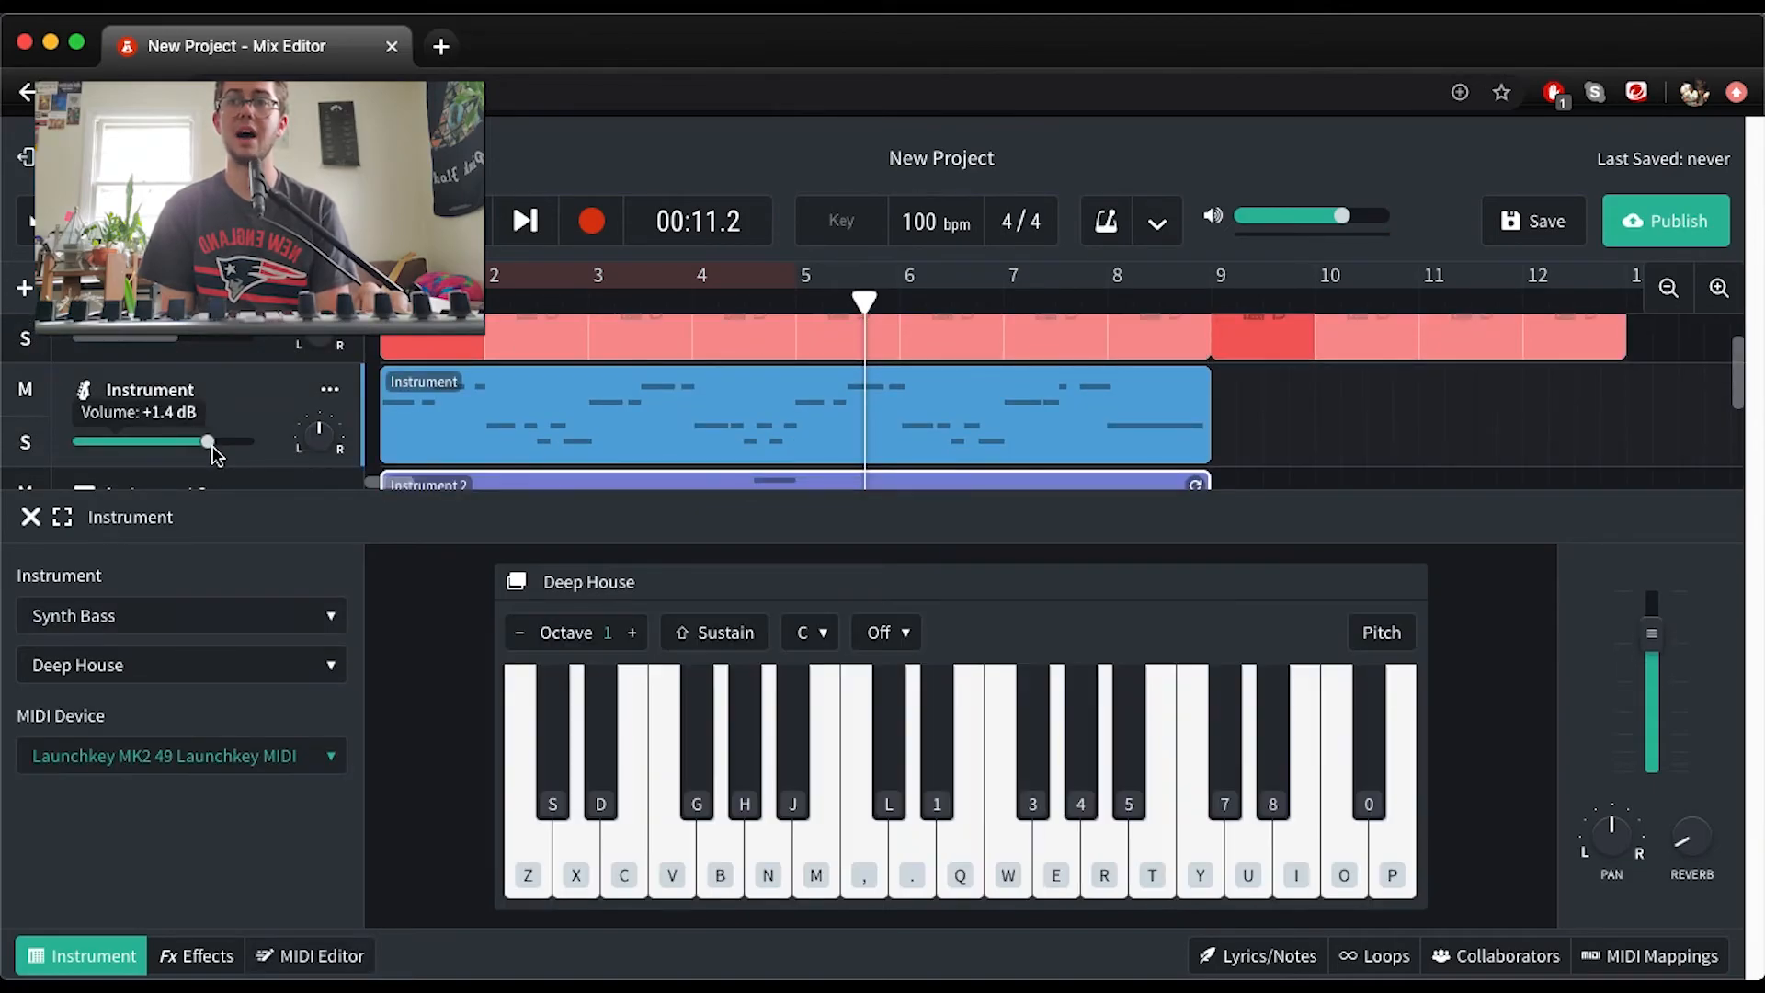
# Set the Drum Machine track's volume to +0.2 dB and its reverb to 49%
pyautogui.scroll(-2, 213, 446)
pyautogui.scroll(2, 211, 446)
pyautogui.moveTo(184, 401)
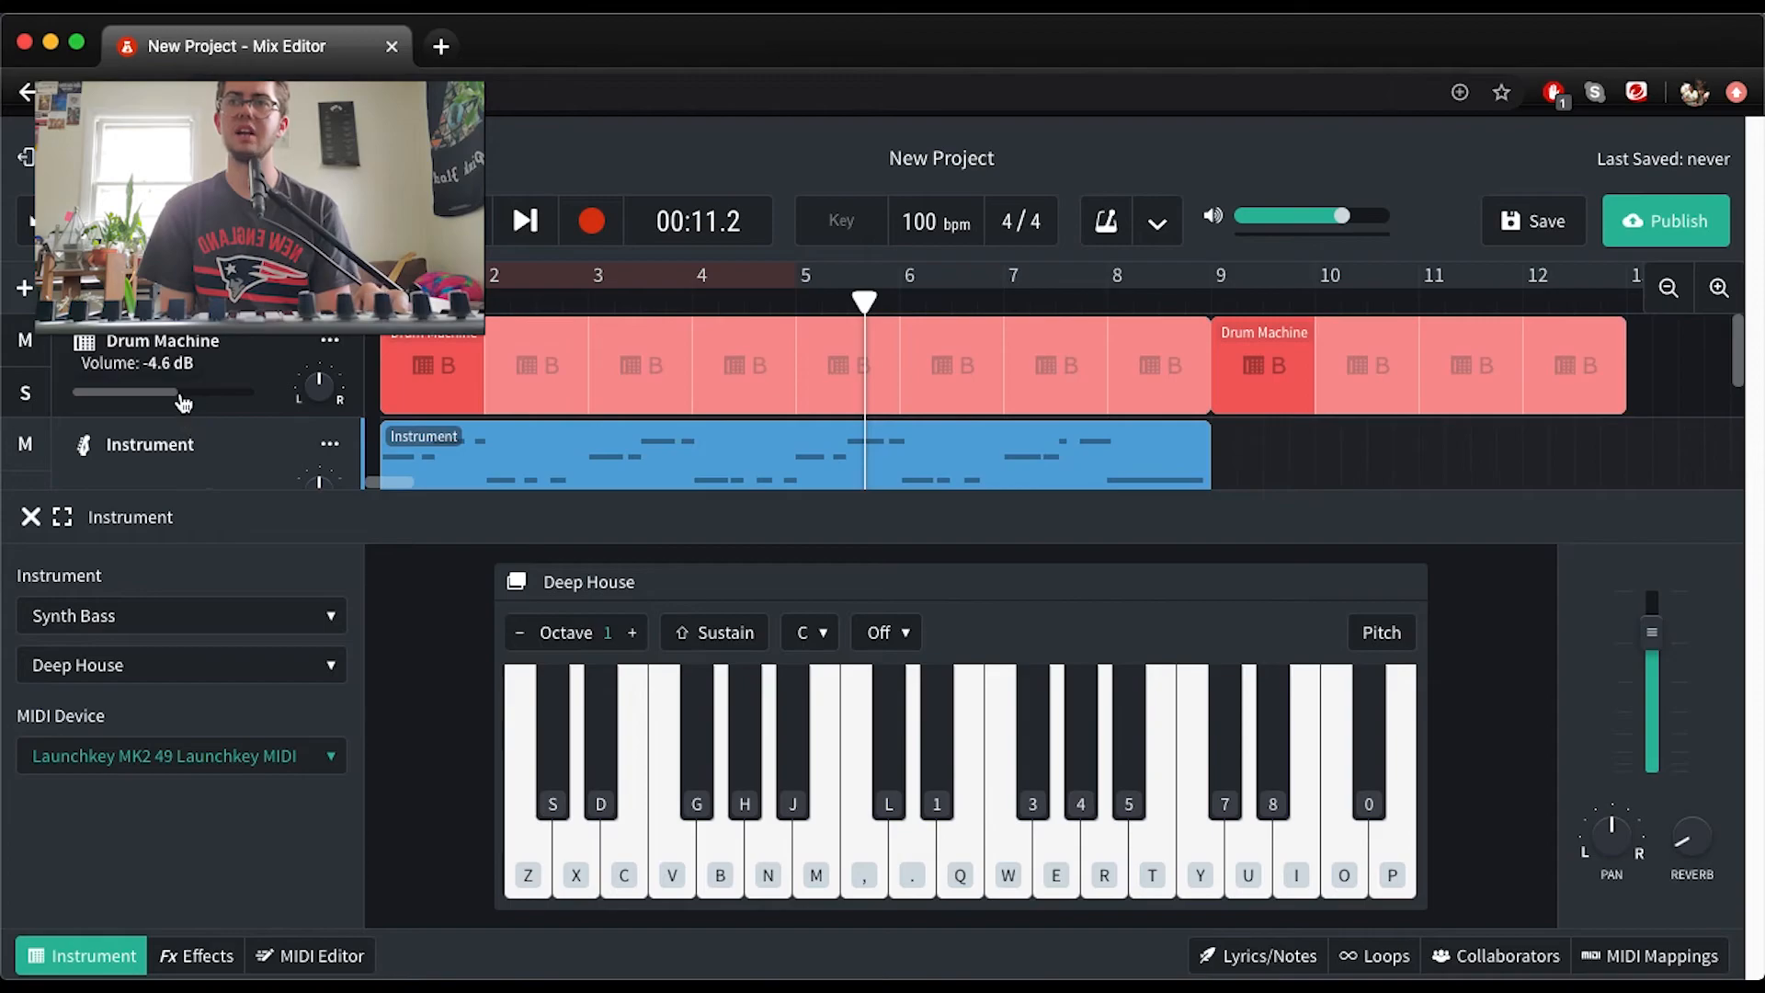
pyautogui.moveTo(179, 396)
pyautogui.mouseDown()
pyautogui.moveTo(120, 386)
pyautogui.moveTo(177, 407)
pyautogui.mouseUp()
pyautogui.moveTo(283, 428); pyautogui.dragTo(230, 418)
pyautogui.scroll(-3, 246, 439)
pyautogui.scroll(3, 276, 445)
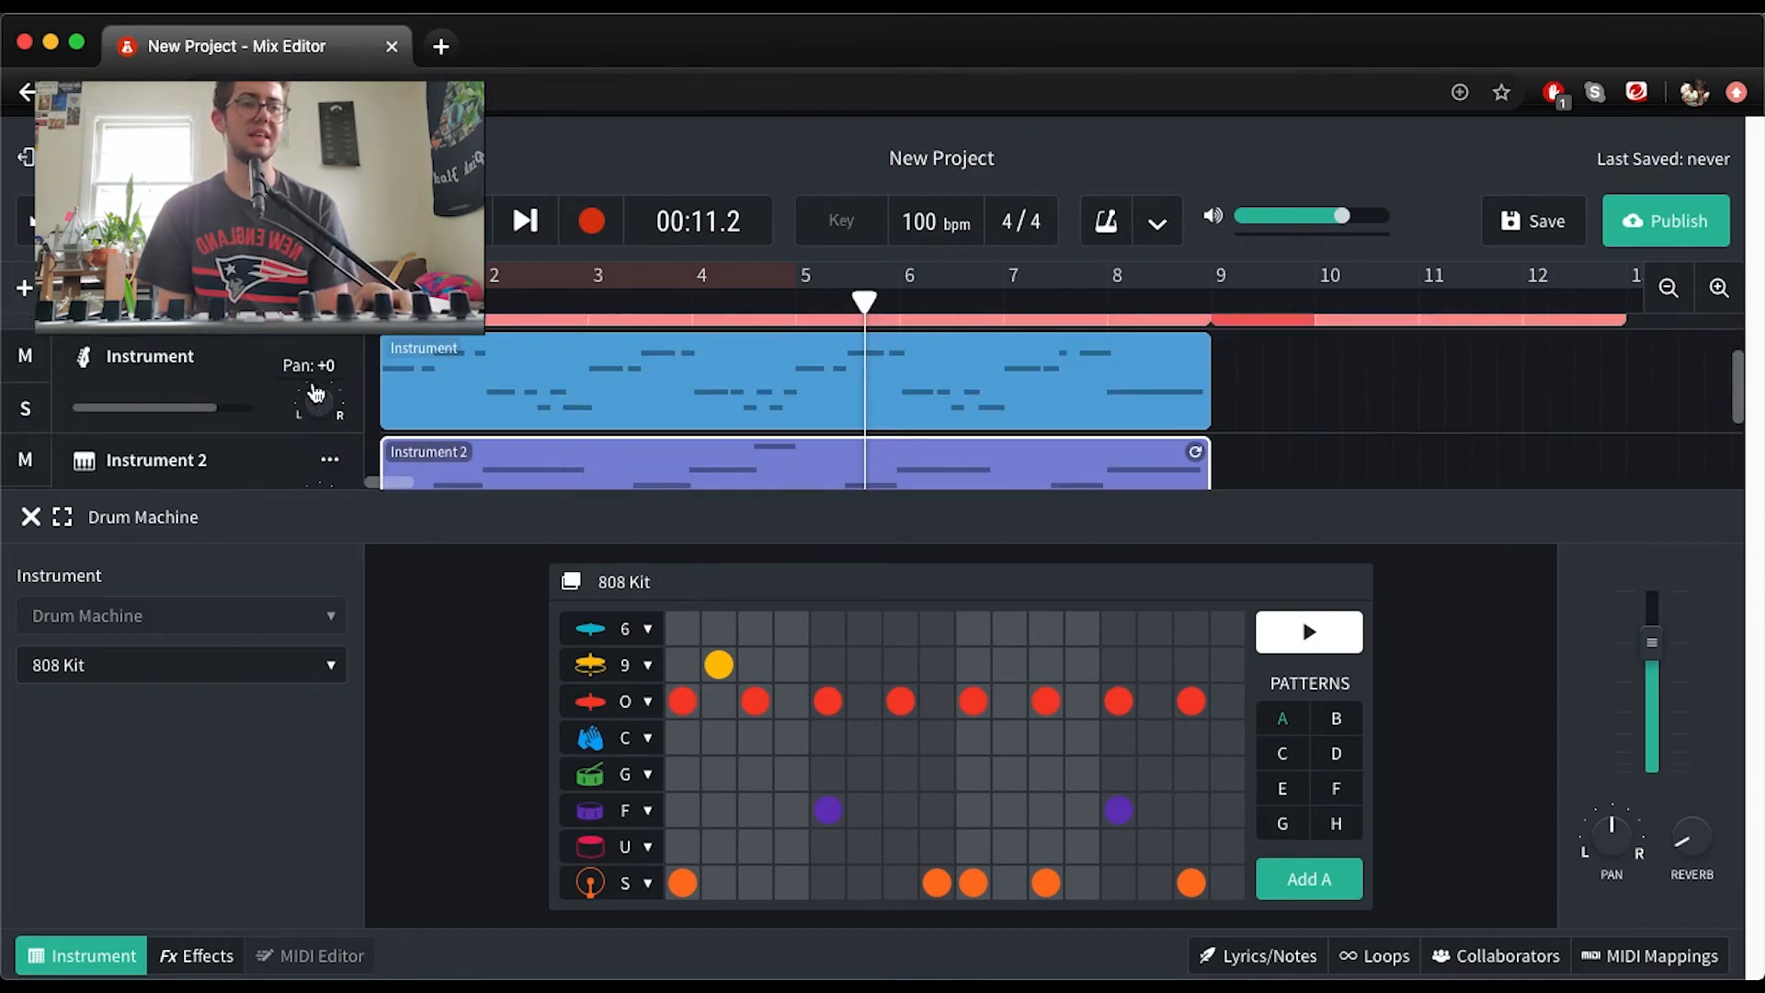
pyautogui.scroll(-3, 313, 452)
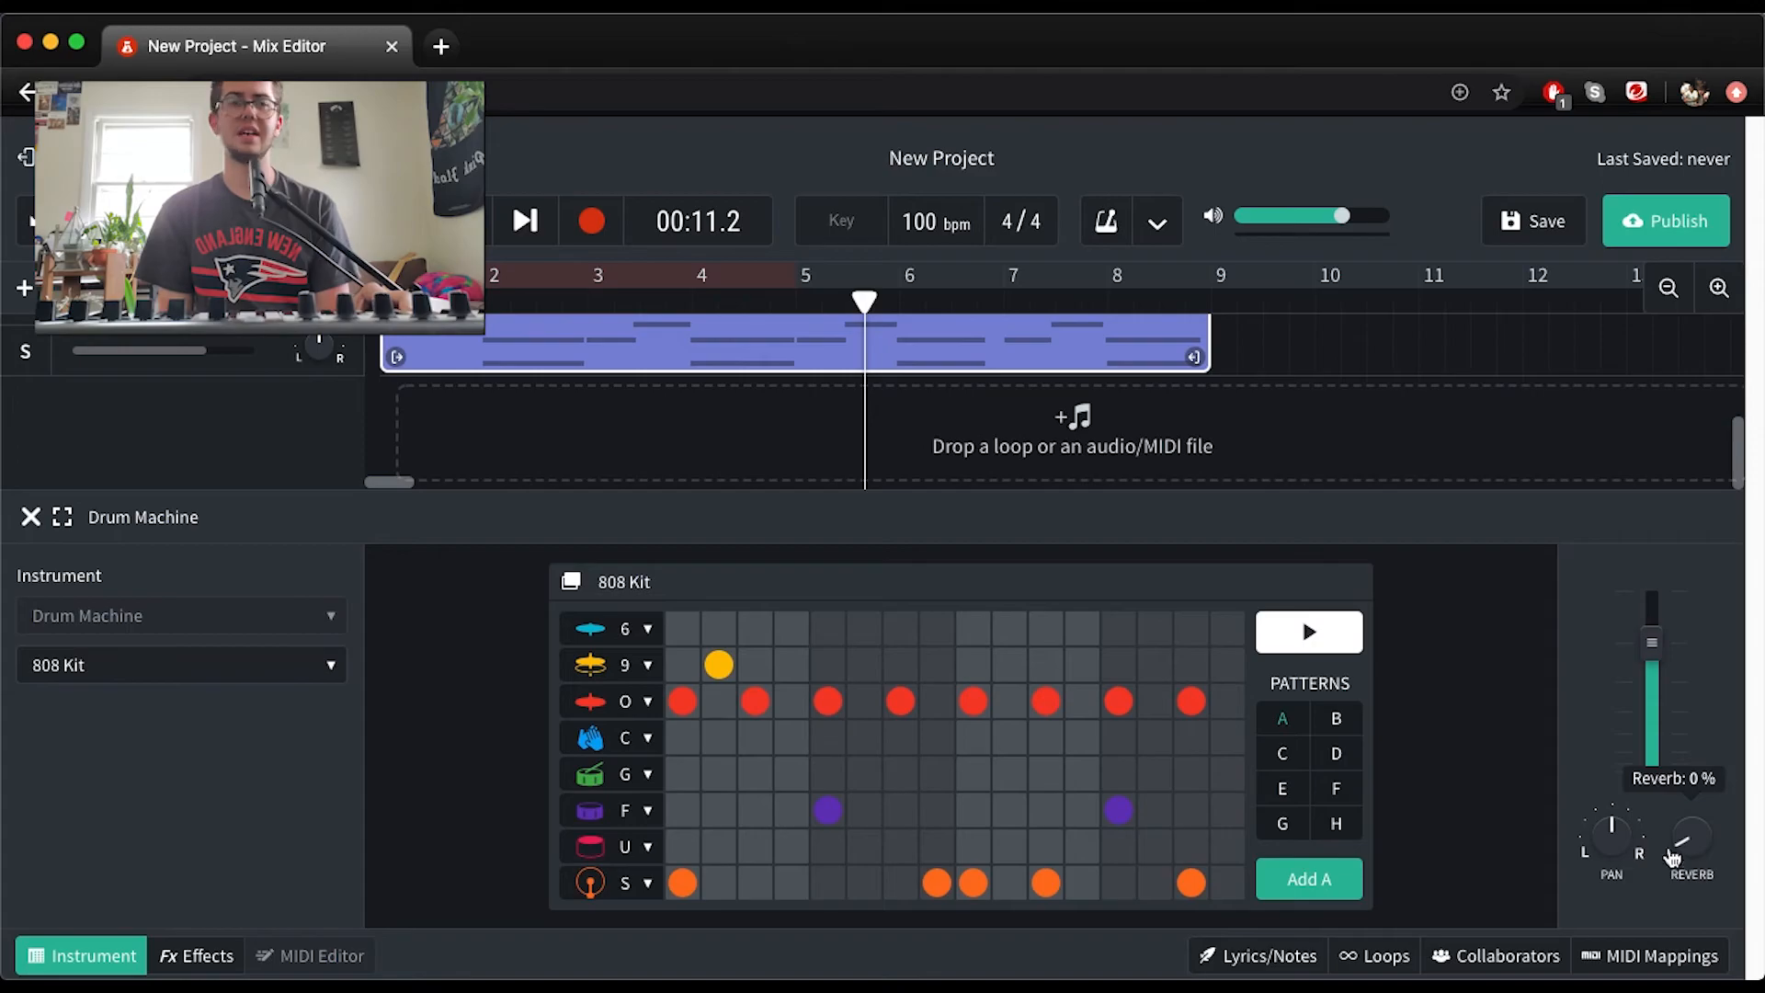
pyautogui.scroll(3, 84, 384)
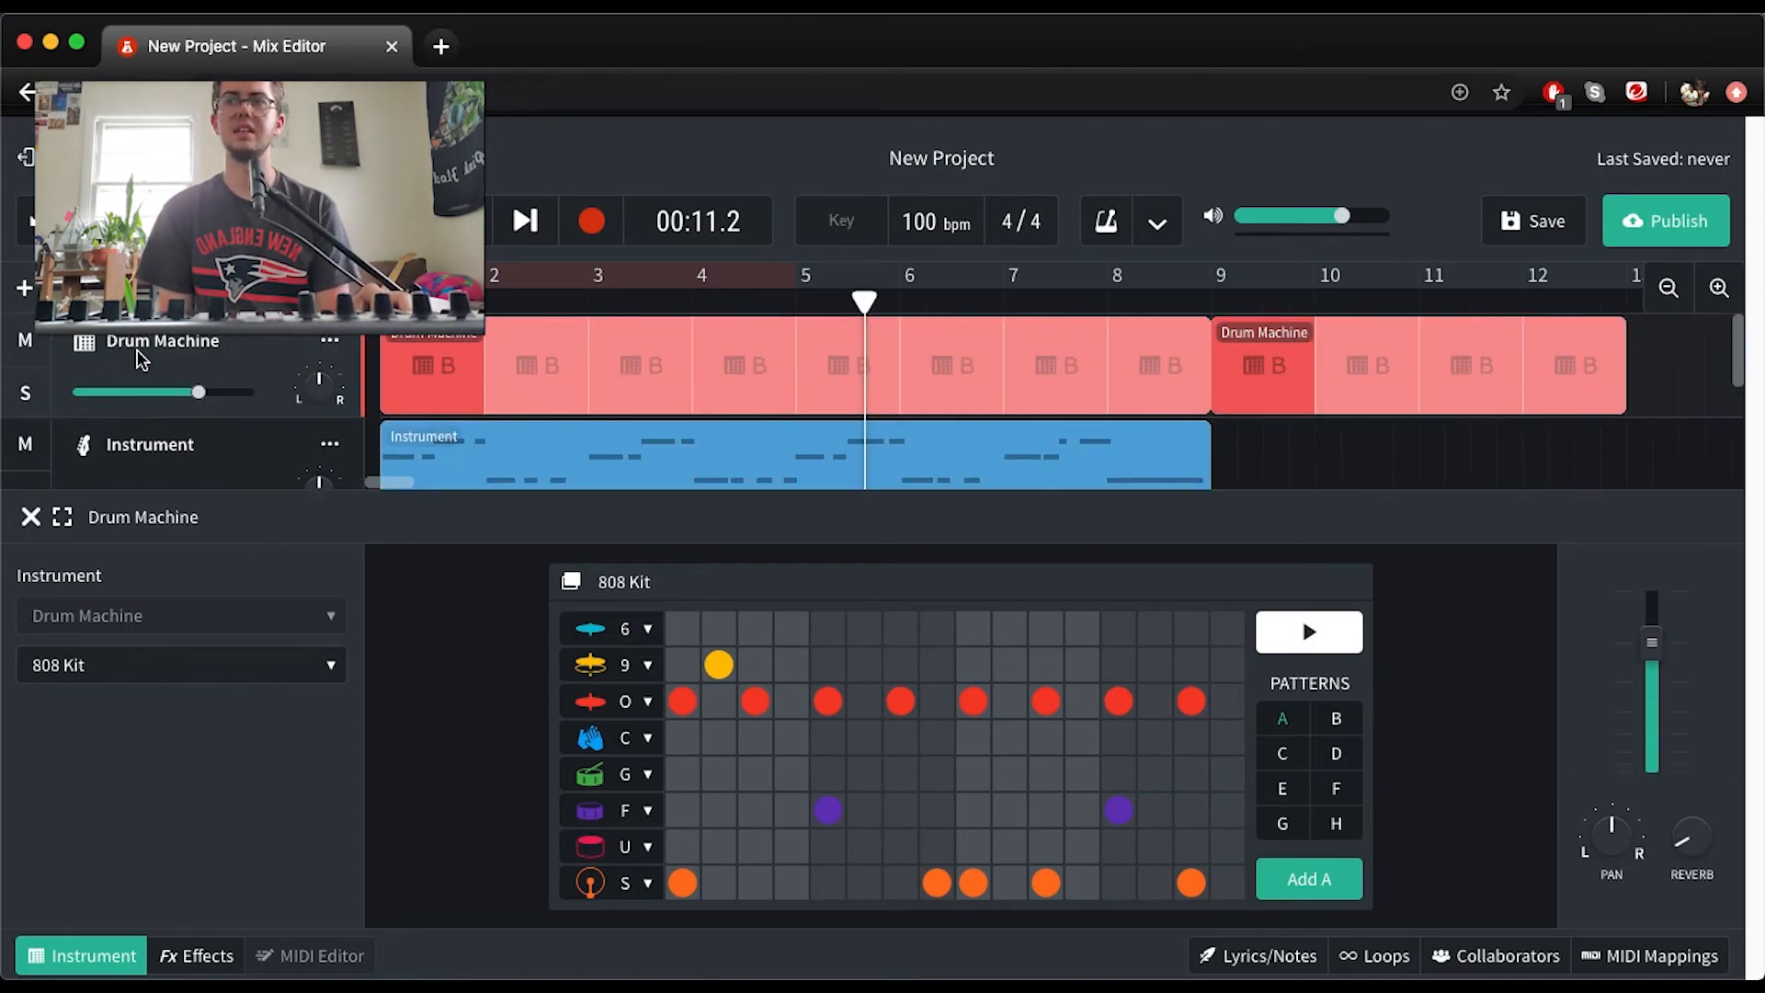
pyautogui.moveTo(1697, 853); pyautogui.dragTo(1684, 625)
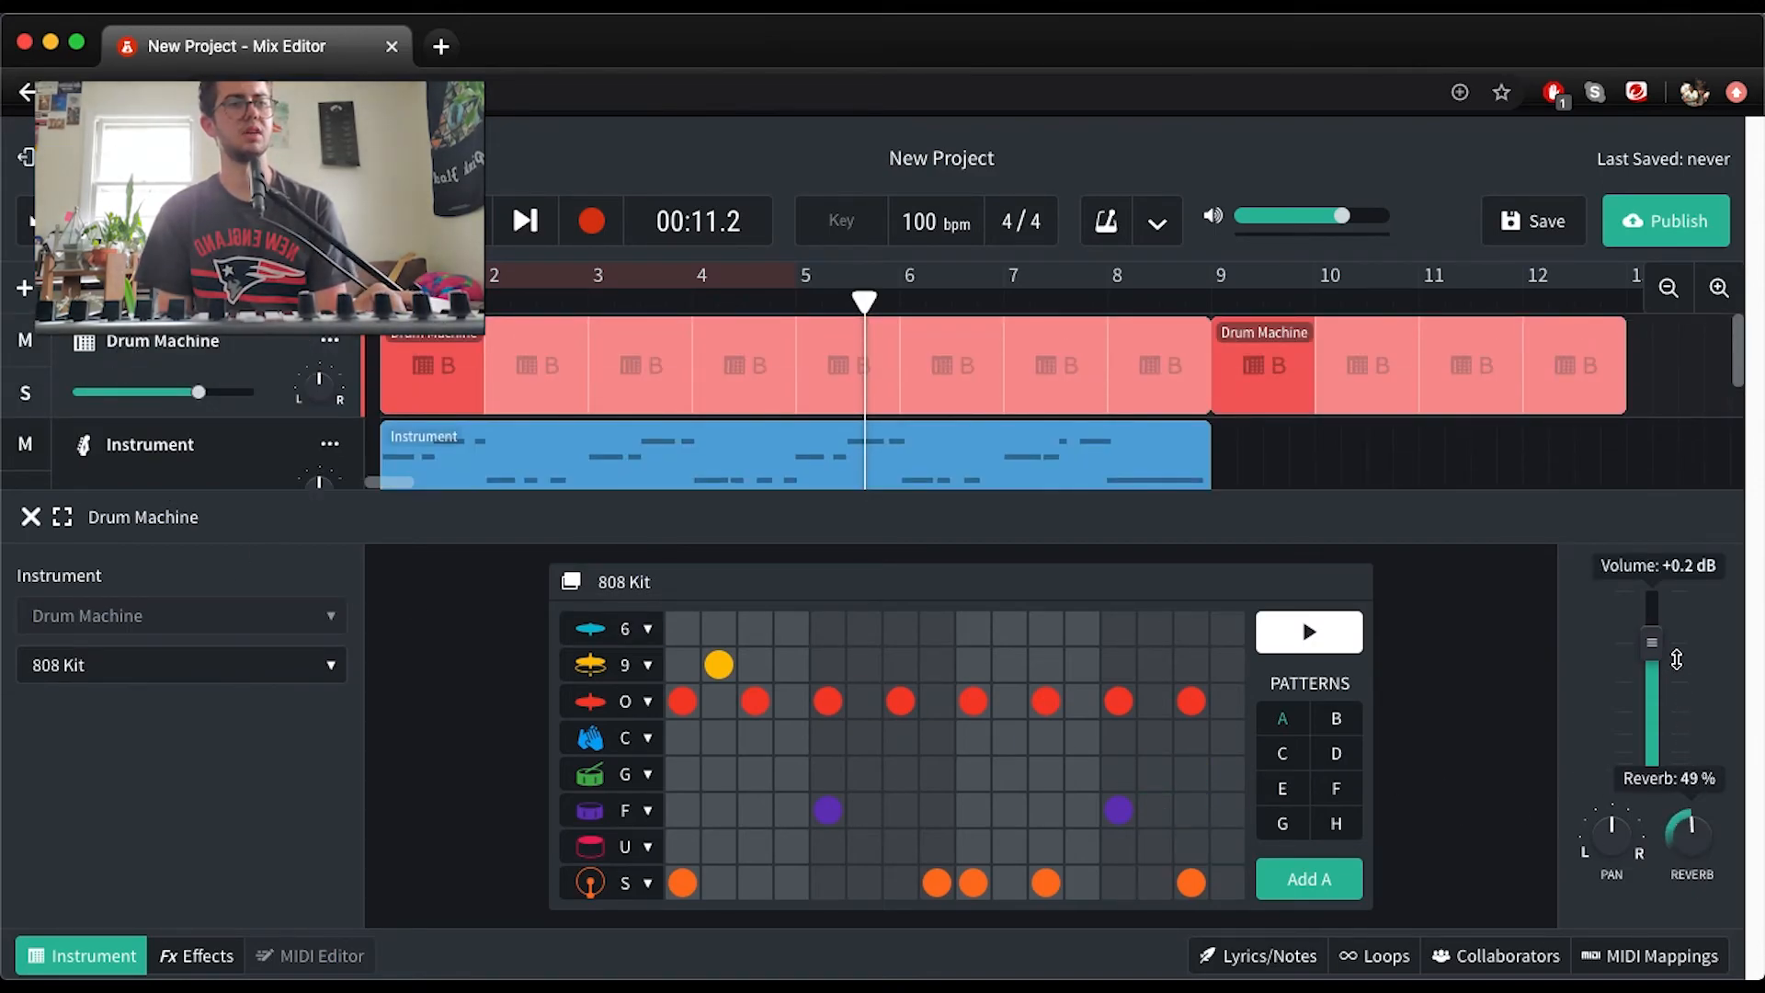
# Lower the Instrument 2 track's volume to well below its default and raise its reverb well past halfway
pyautogui.scroll(-3, 220, 440)
pyautogui.click(150, 366)
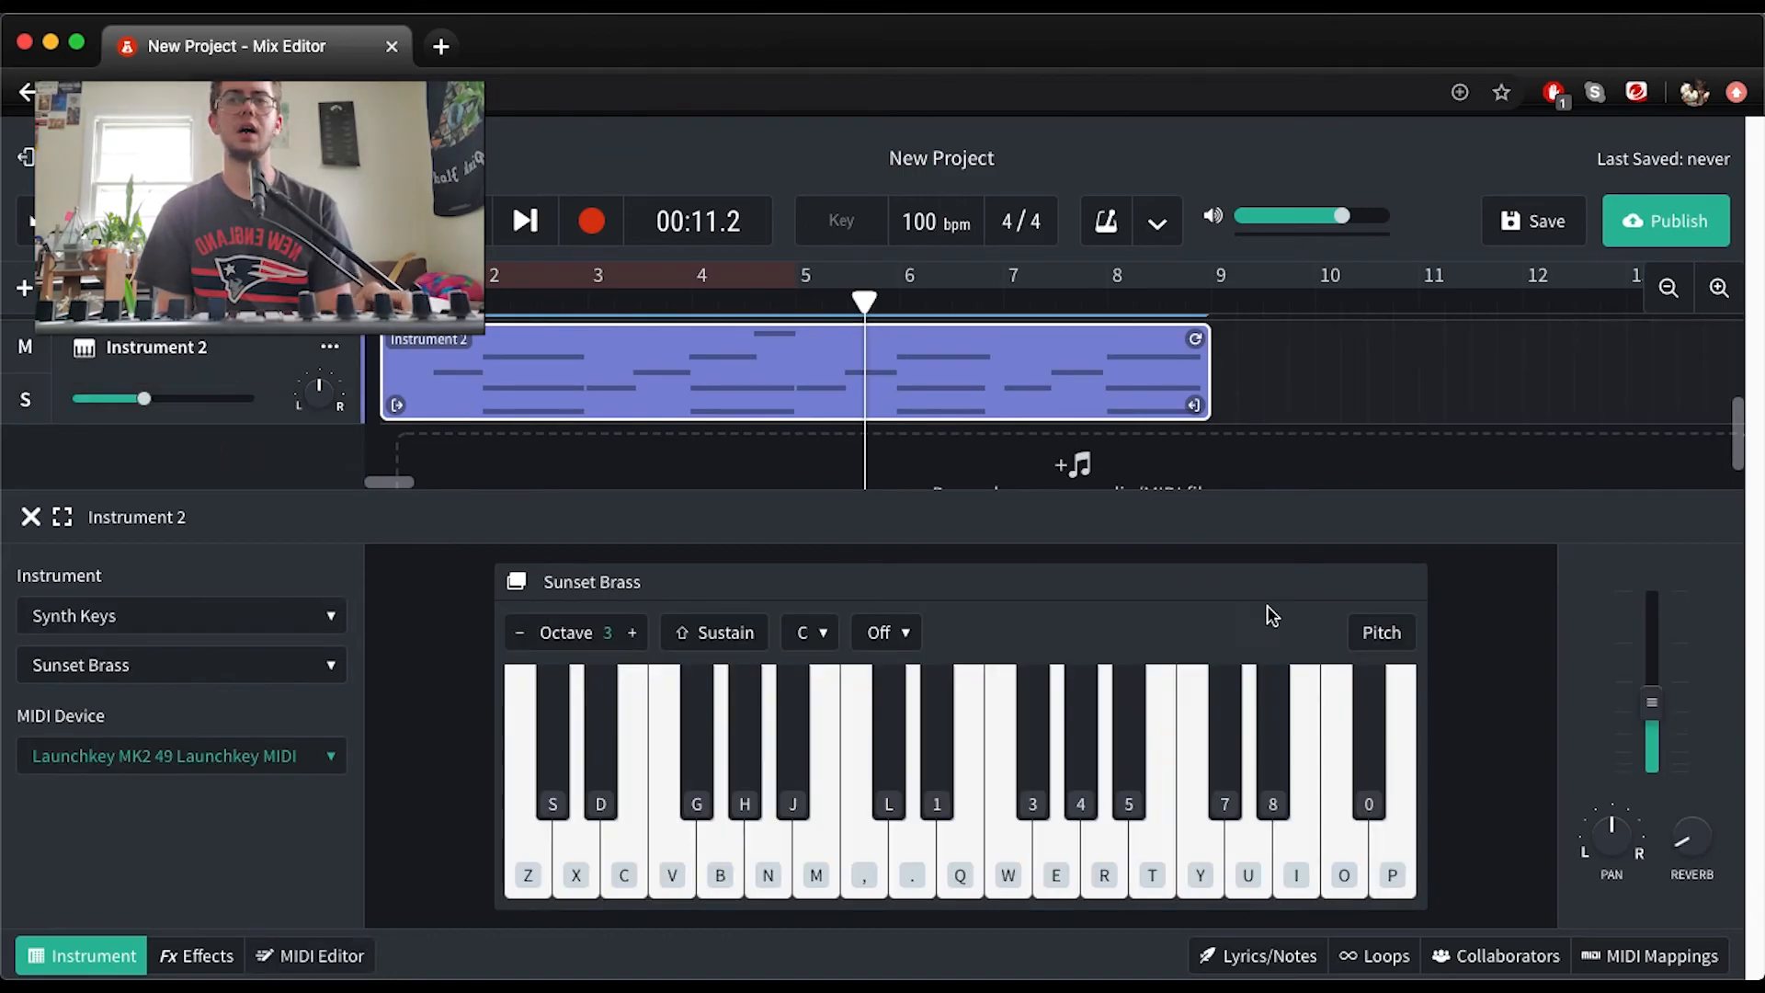
pyautogui.moveTo(1720, 862); pyautogui.dragTo(1715, 791)
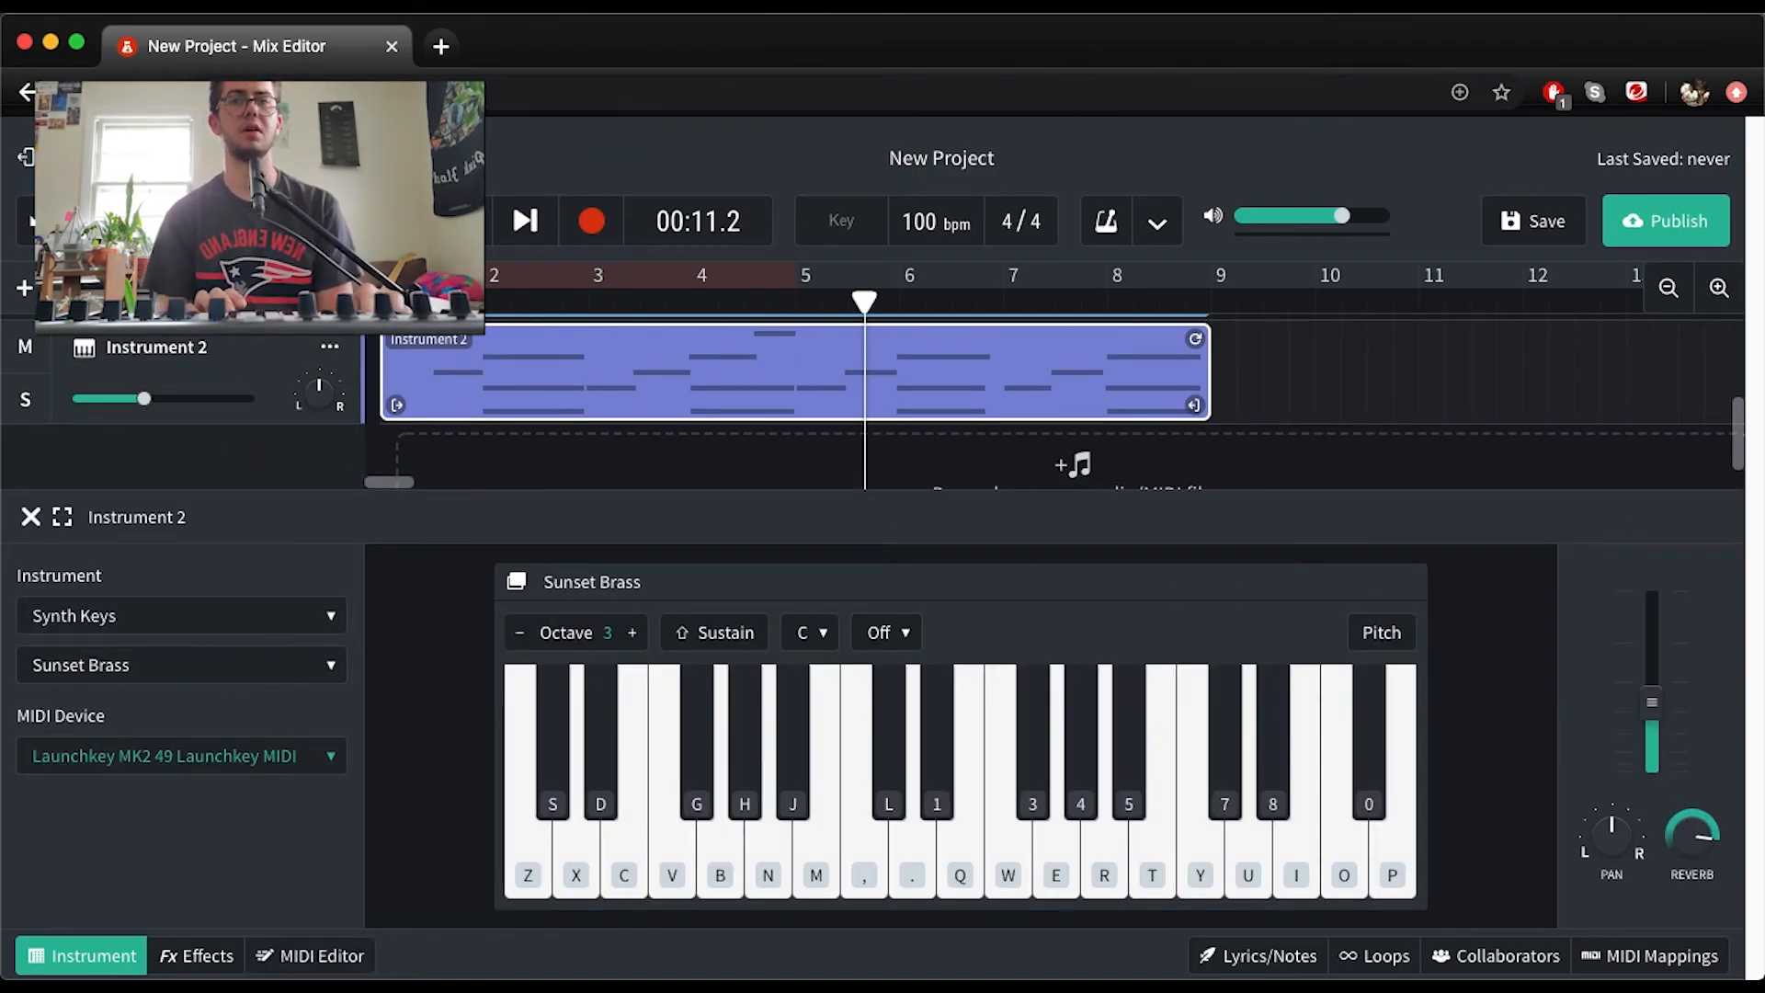
# Play the song from the start to about bar 9 to check the mix of all three tracks
pyautogui.press('Return')
pyautogui.press('space')
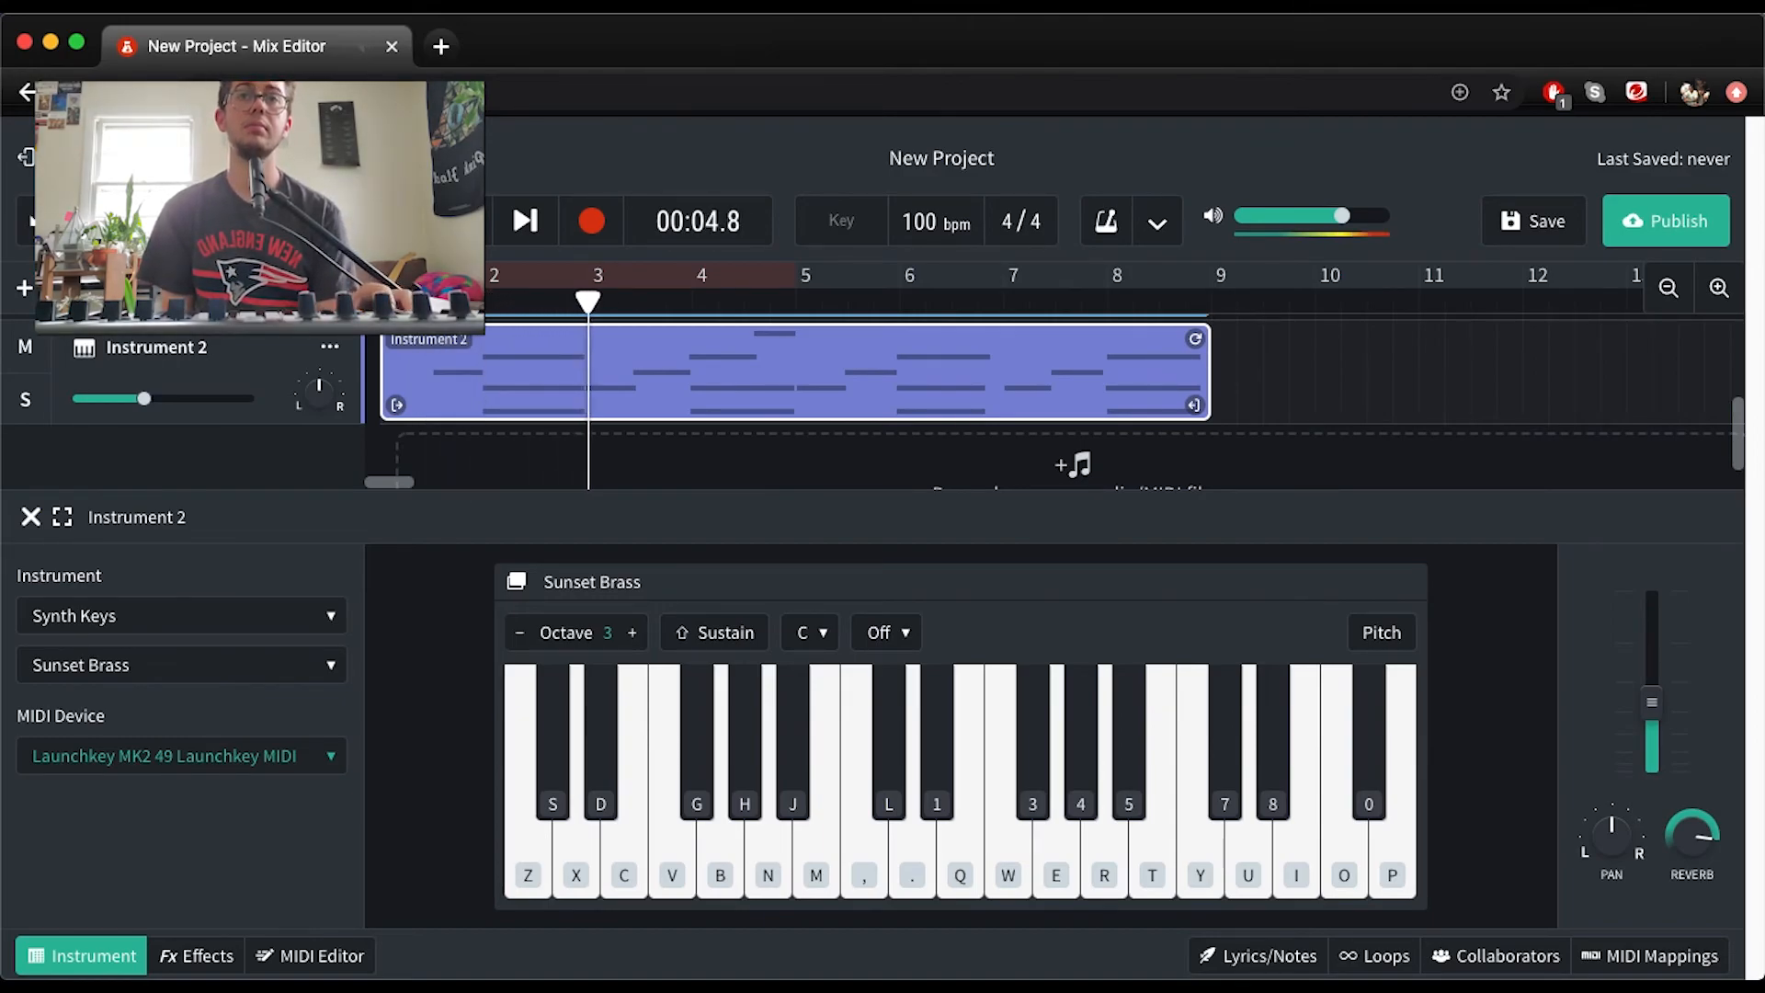
pyautogui.scroll(-1, 725, 392)
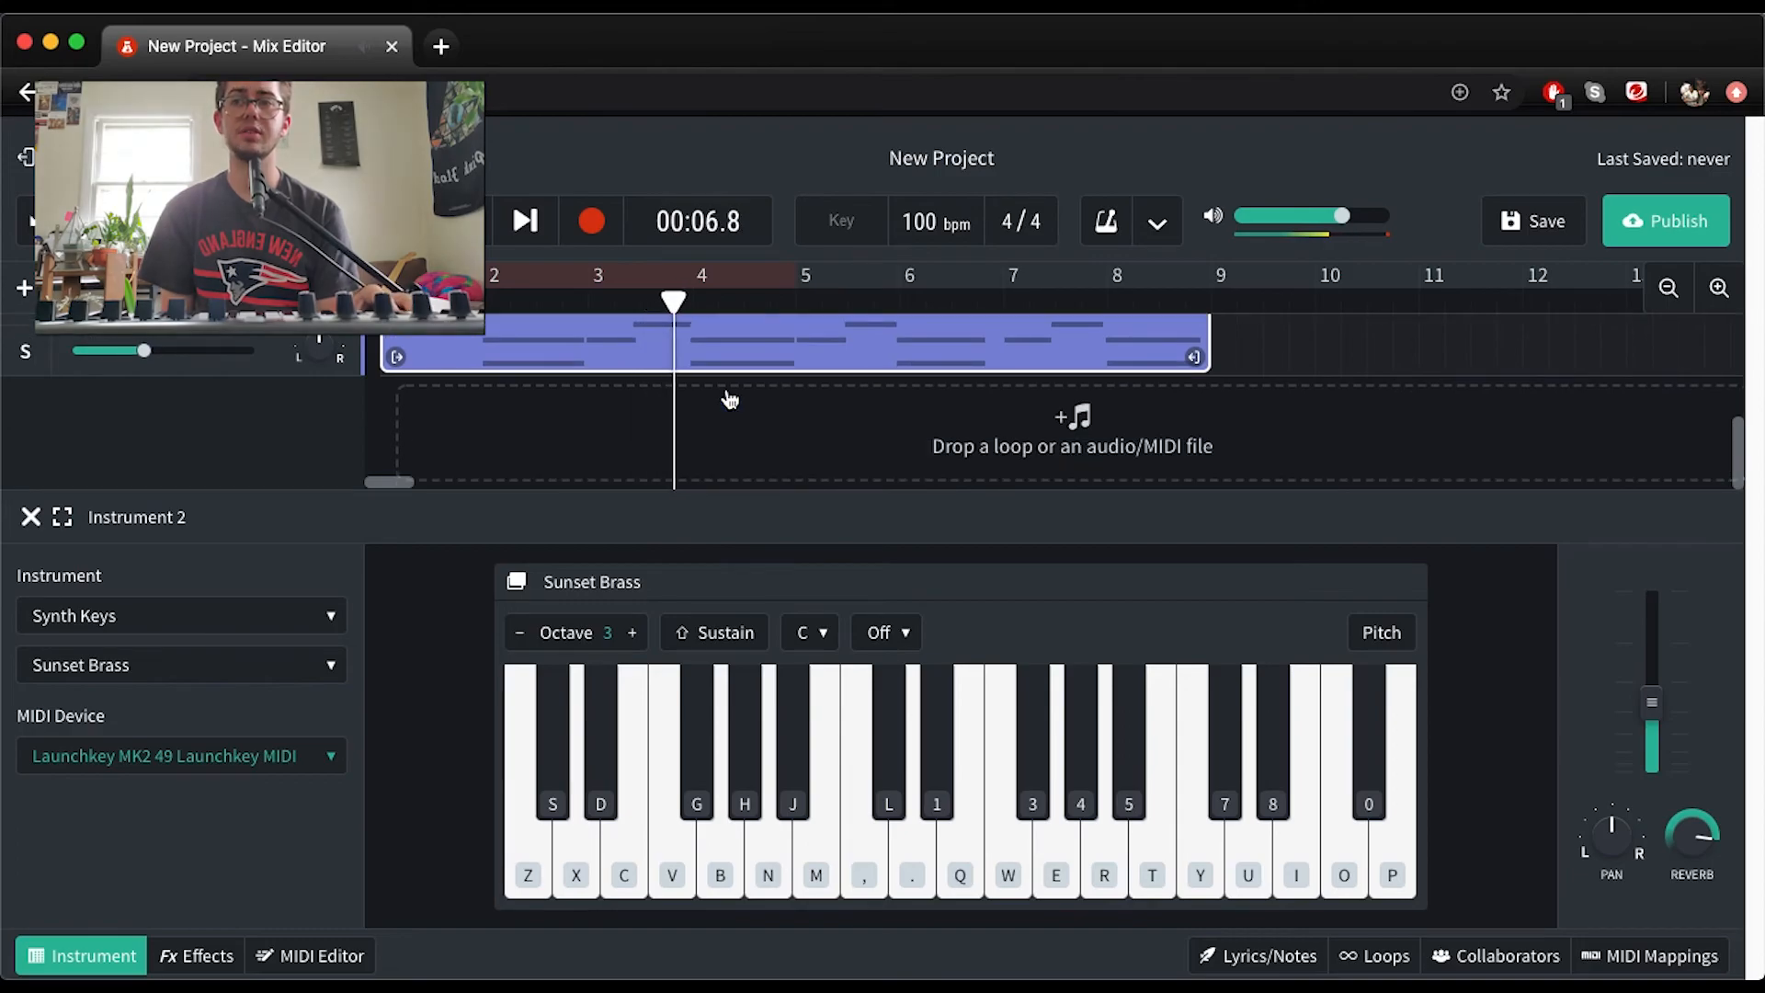
pyautogui.scroll(3, 727, 395)
pyautogui.scroll(2, 725, 395)
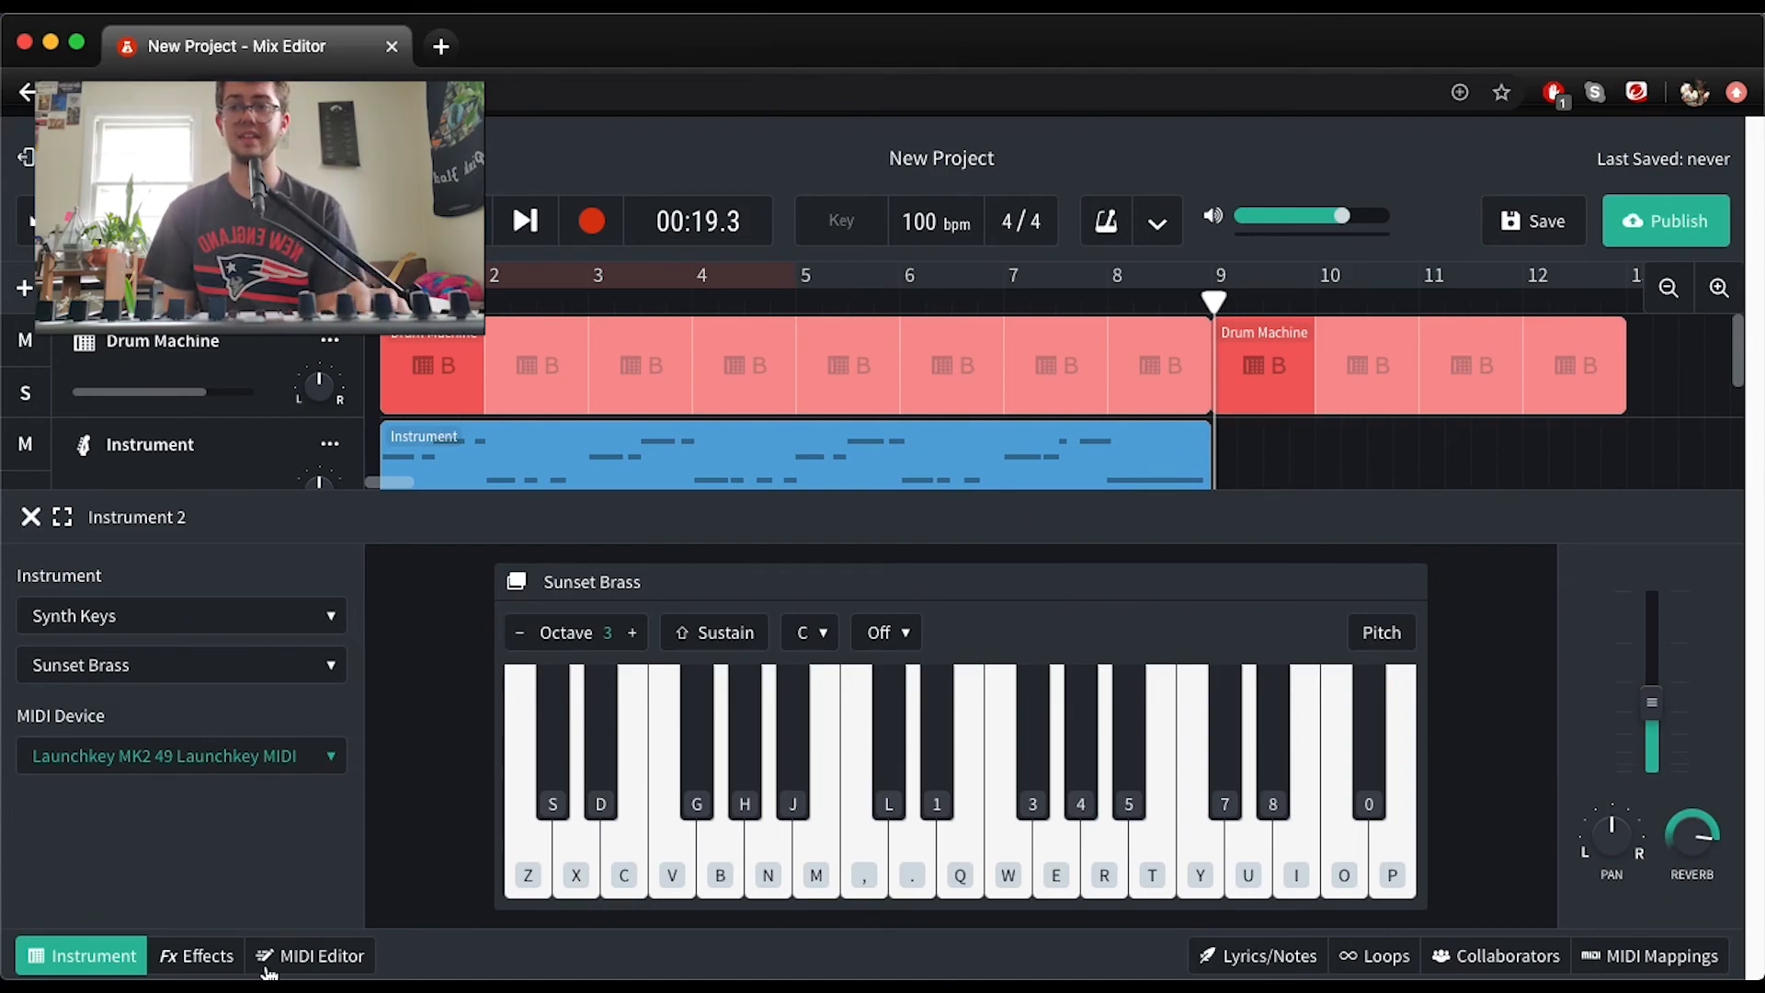
# Browse the effect categories available for Instrument 2, including Dynamics, Delay and Reverb, without adding an effect
pyautogui.click(206, 956)
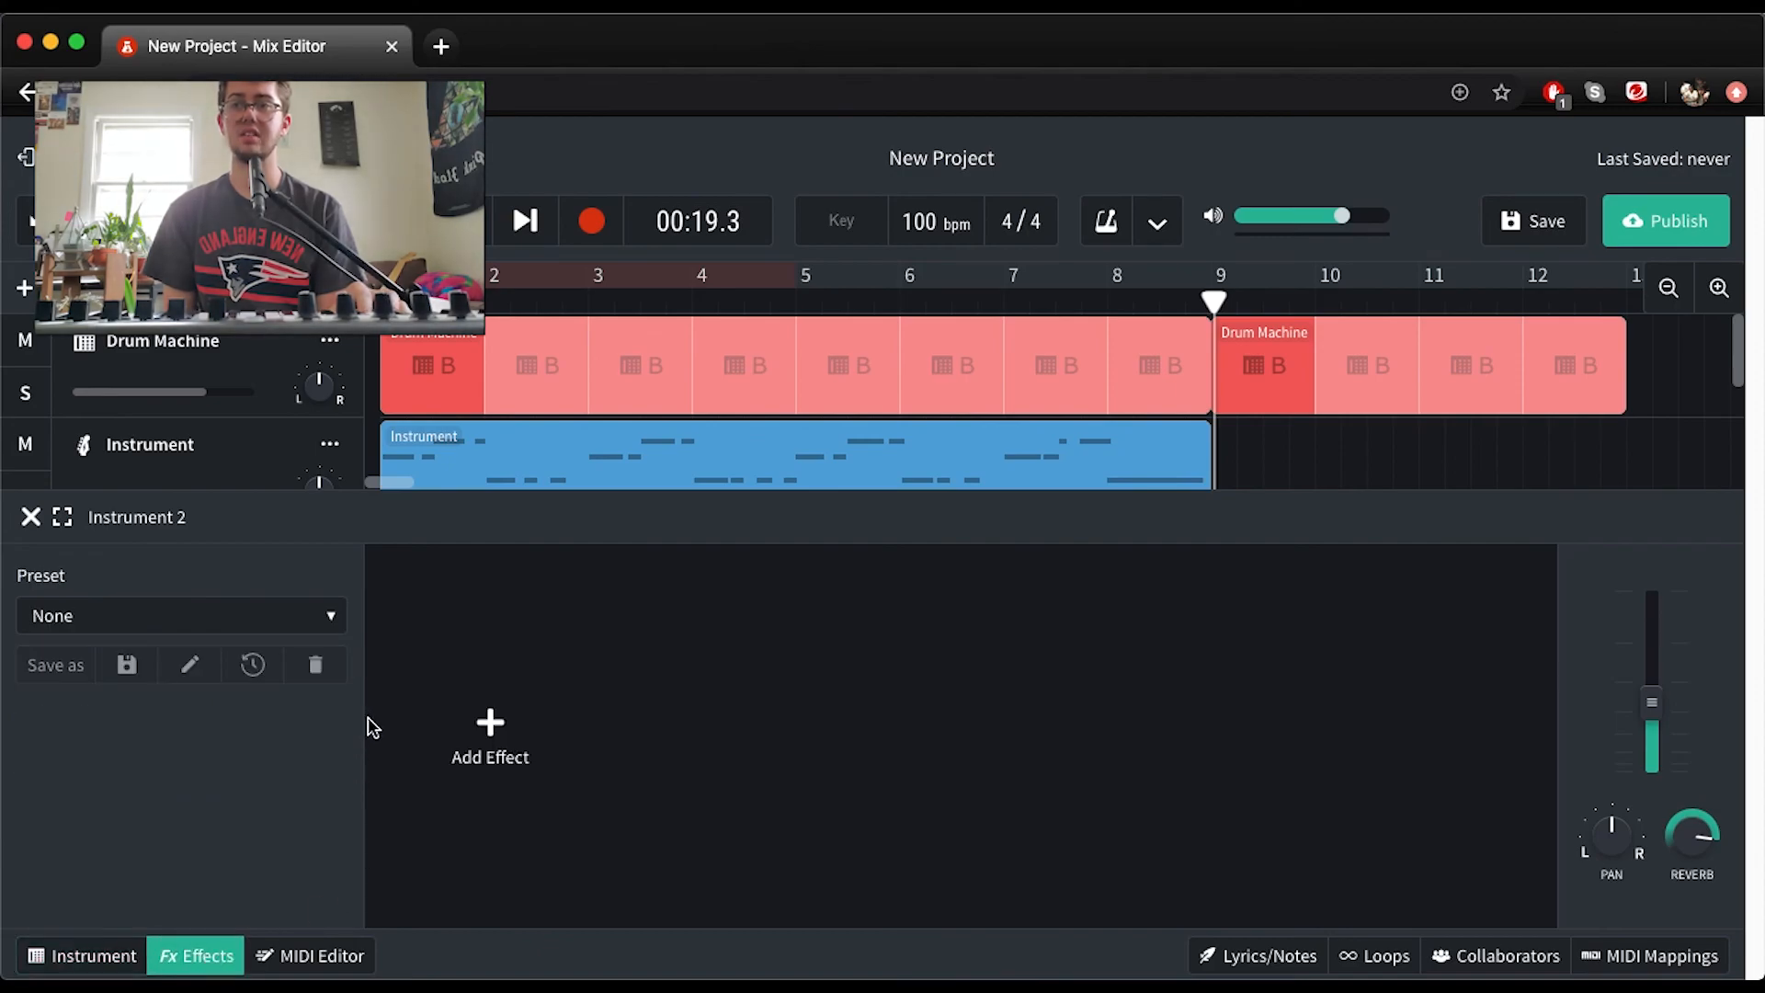
pyautogui.click(479, 733)
pyautogui.moveTo(471, 735)
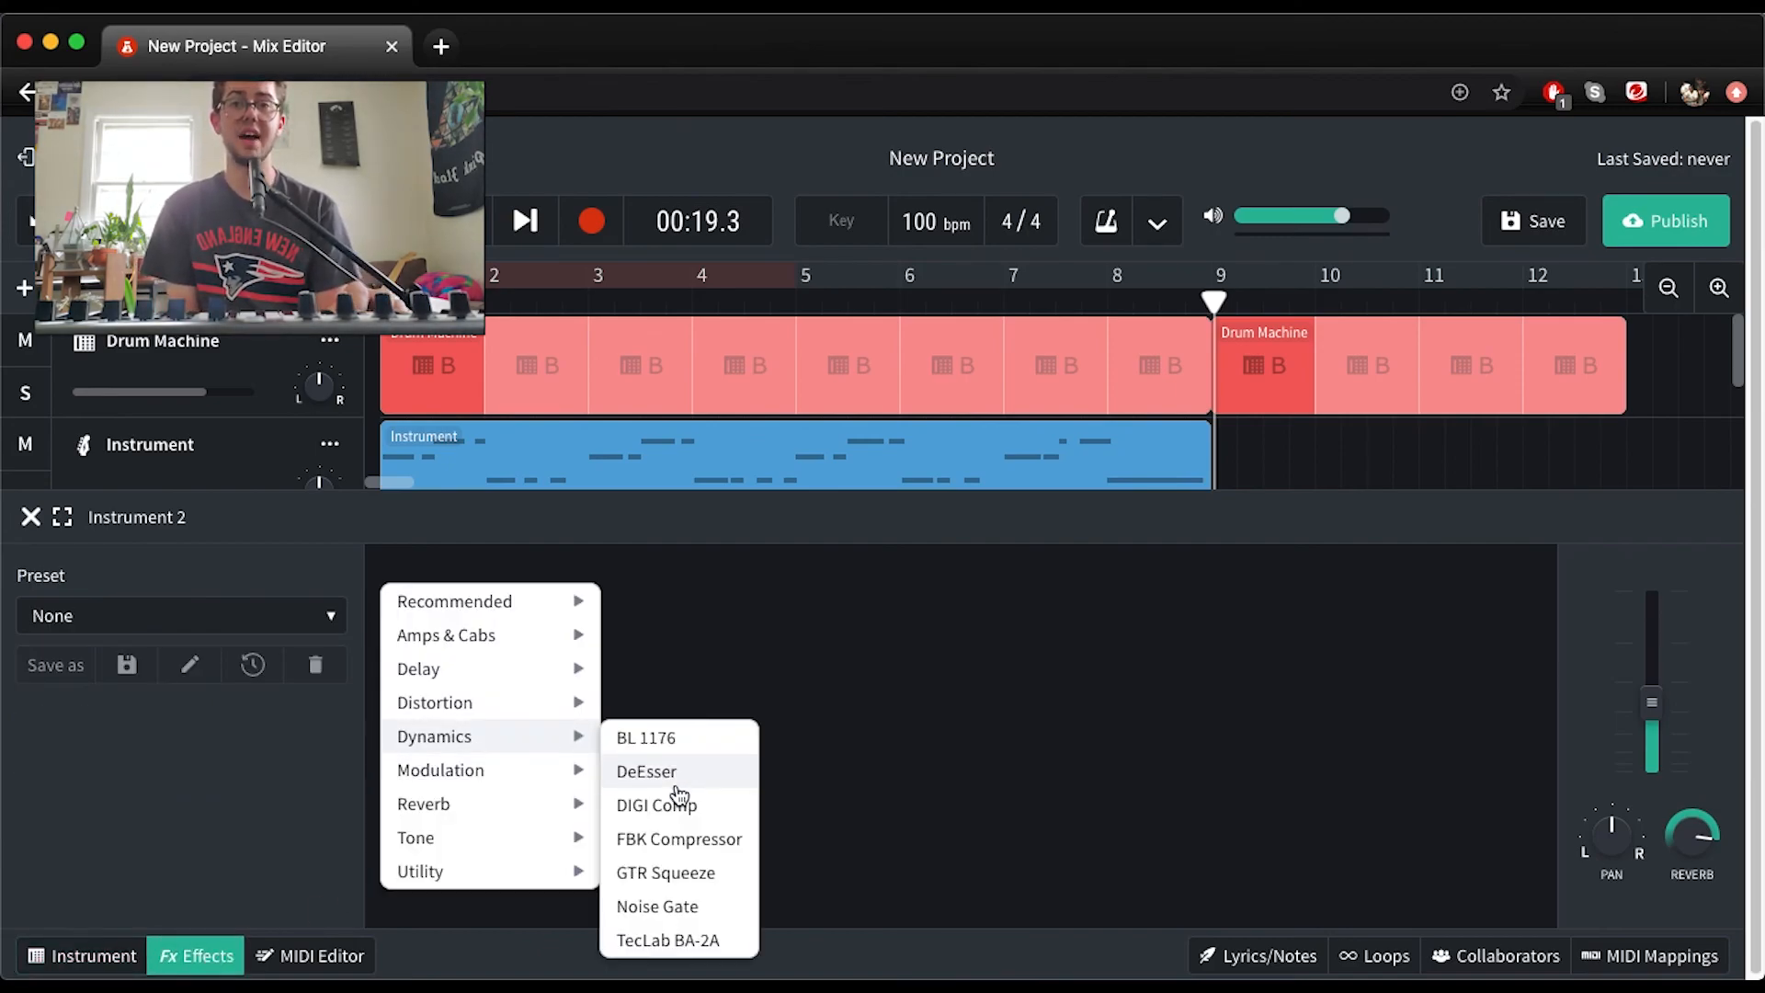
pyautogui.moveTo(452, 681)
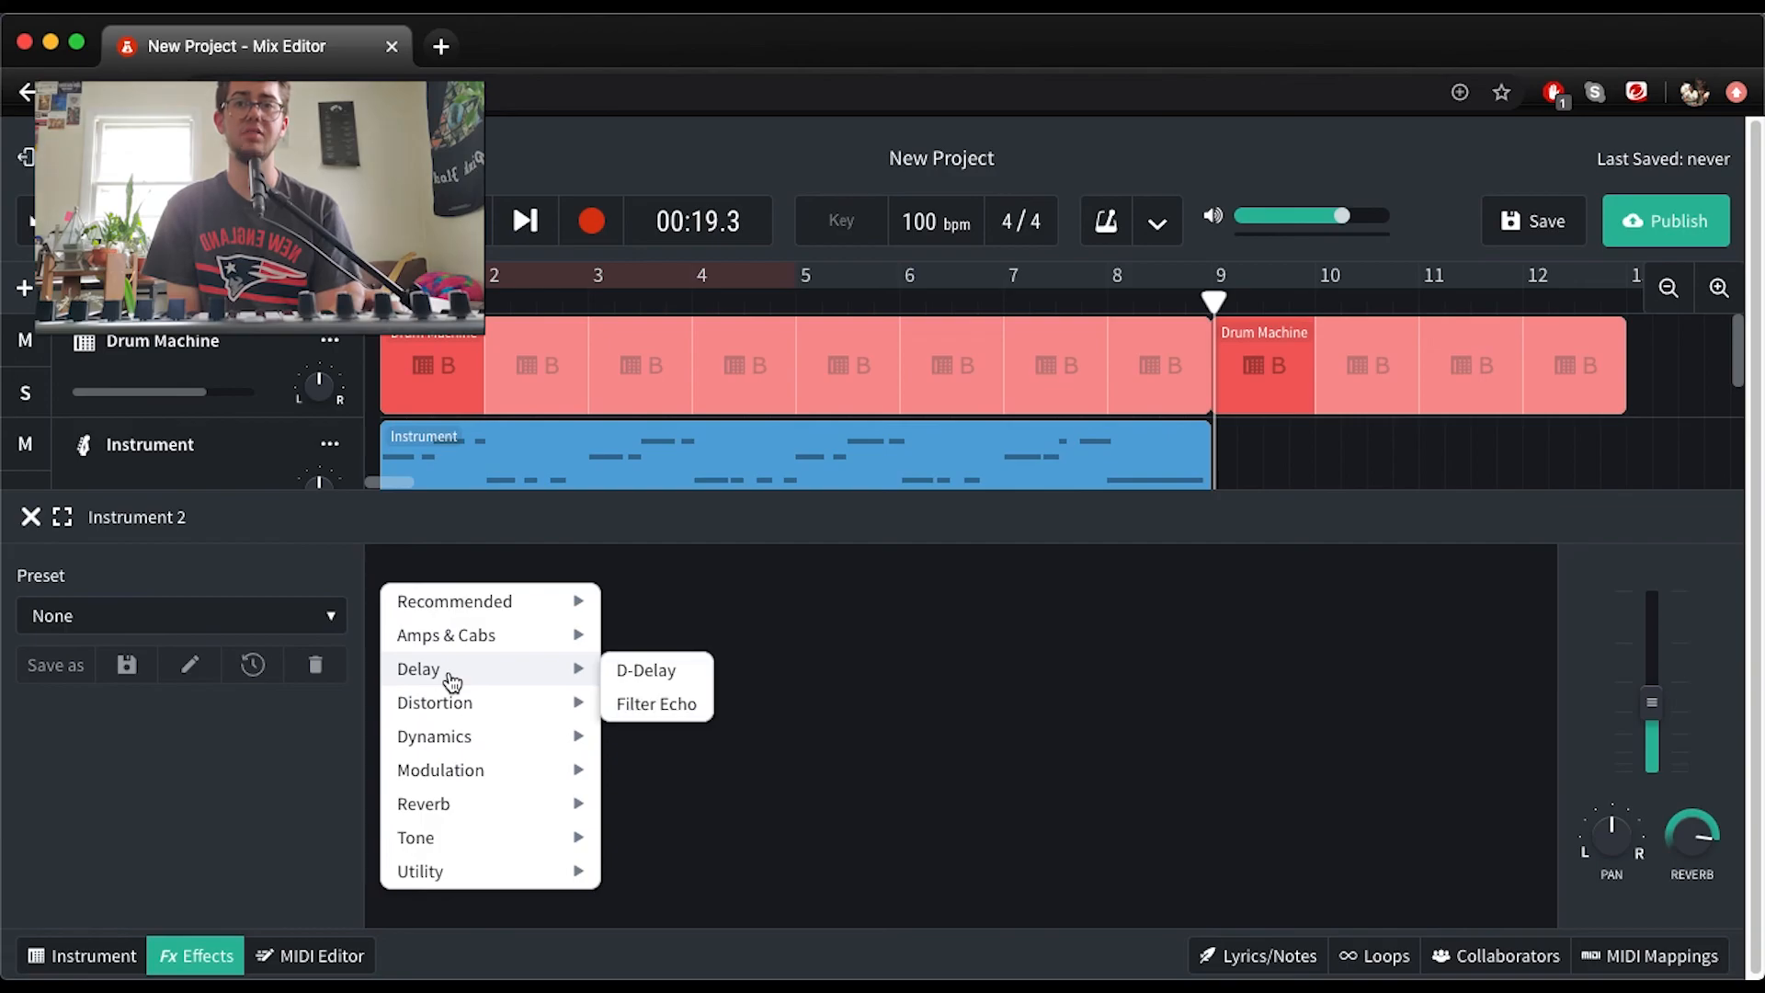
pyautogui.moveTo(490, 636)
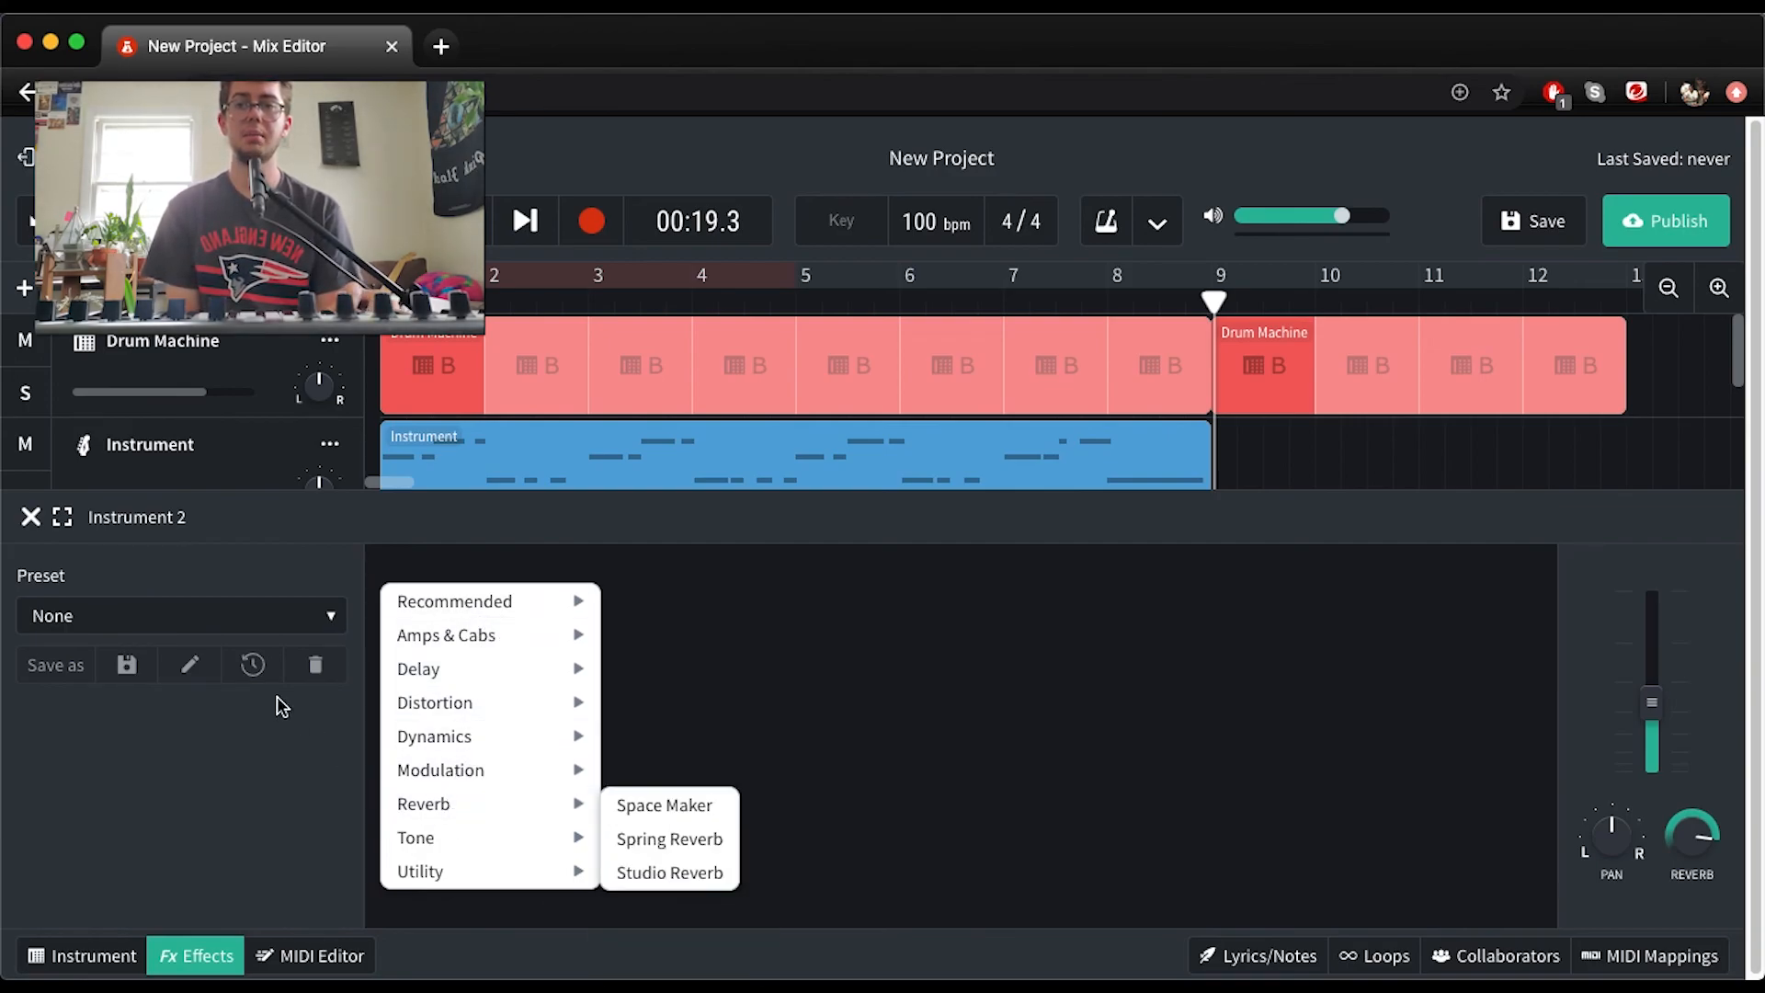
pyautogui.click(248, 806)
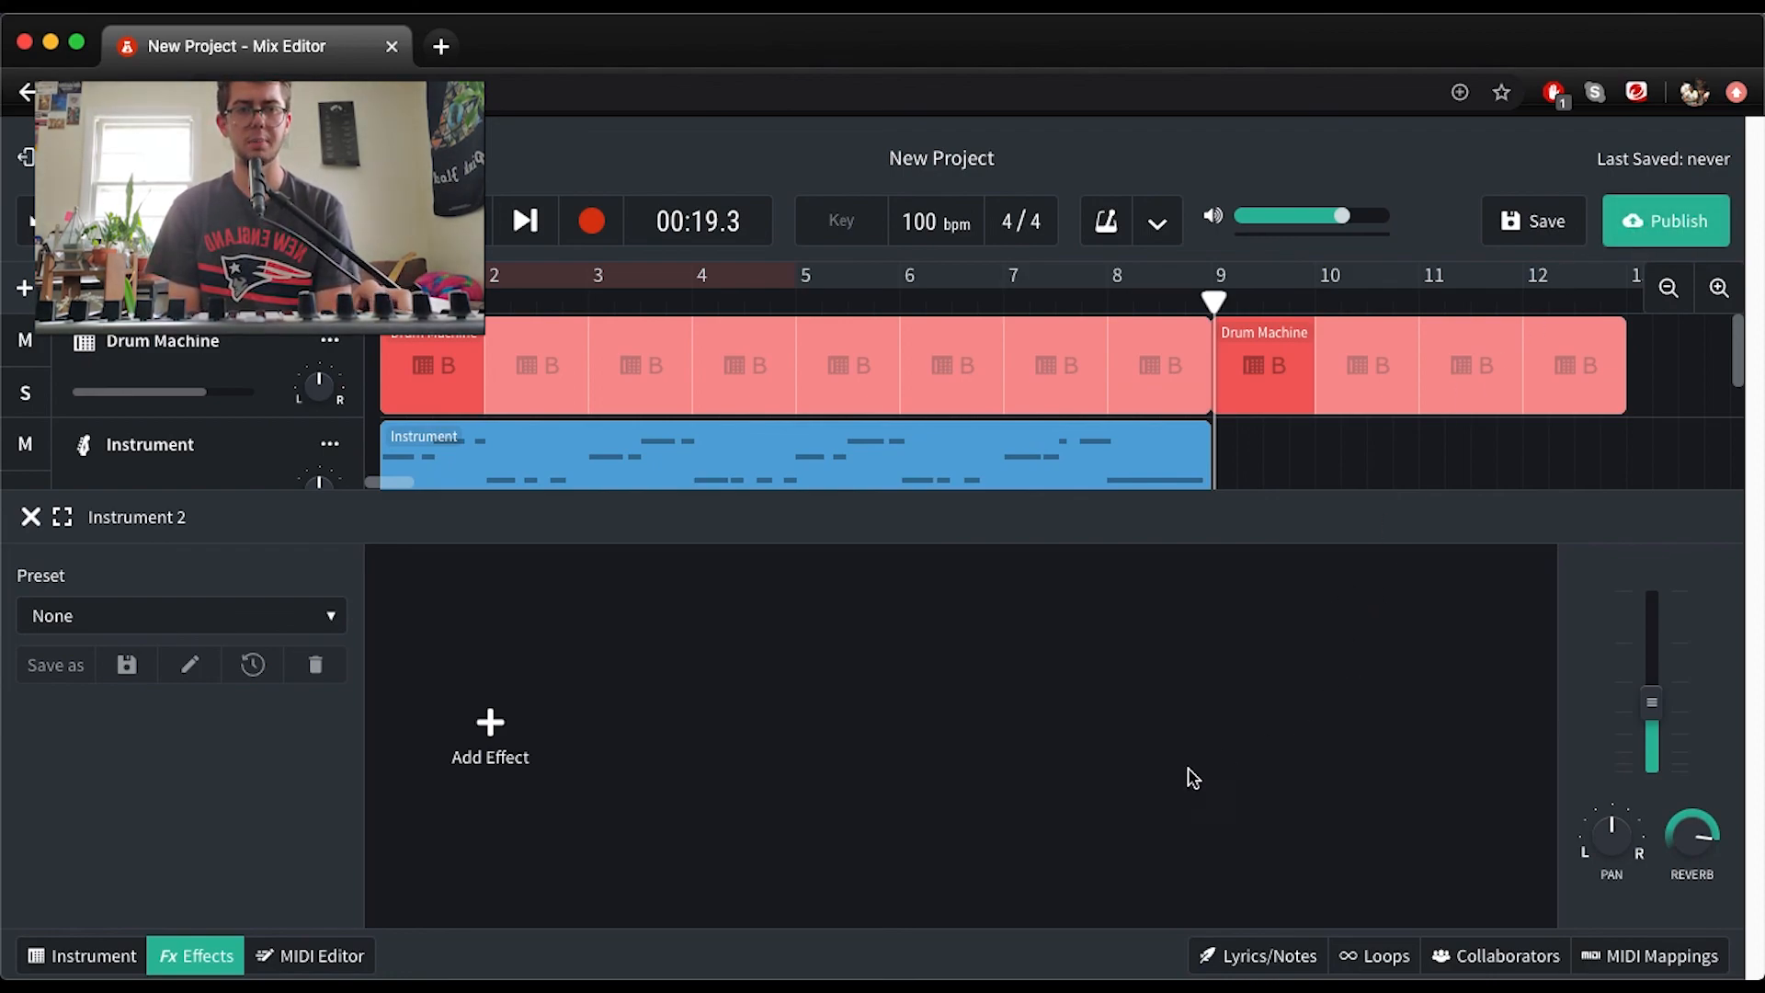
pyautogui.scroll(-2, 770, 391)
pyautogui.scroll(2, 772, 398)
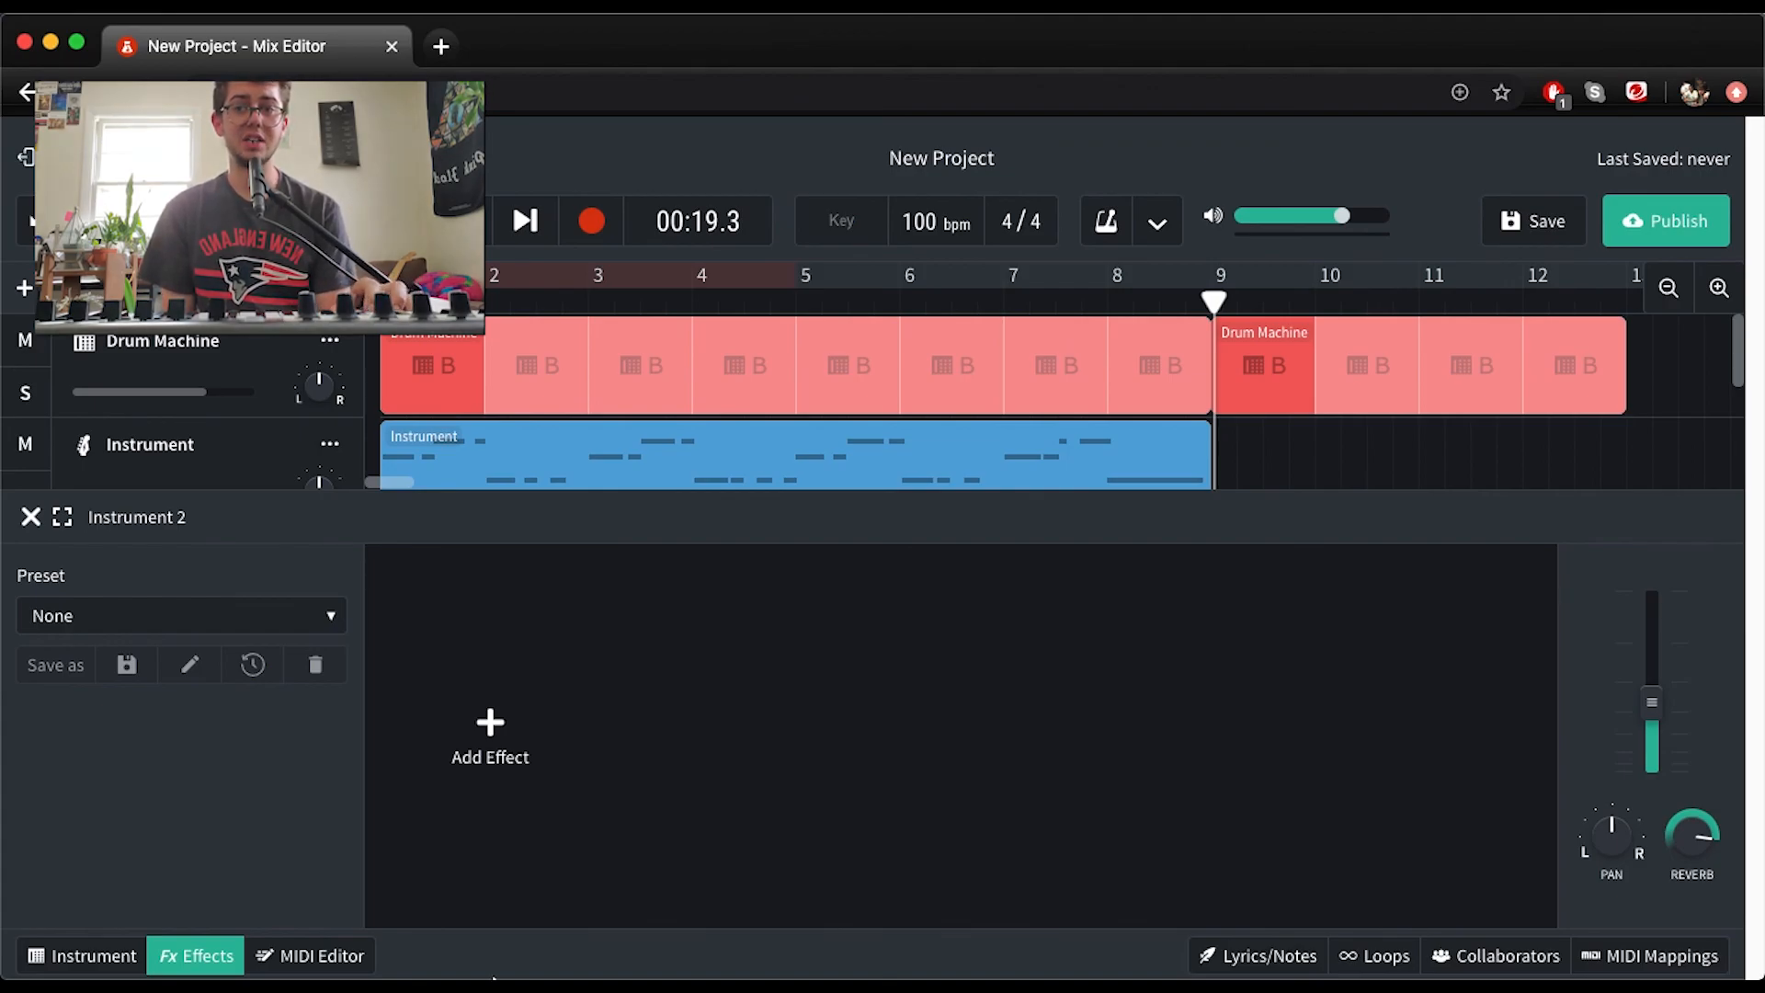
pyautogui.moveTo(493, 979)
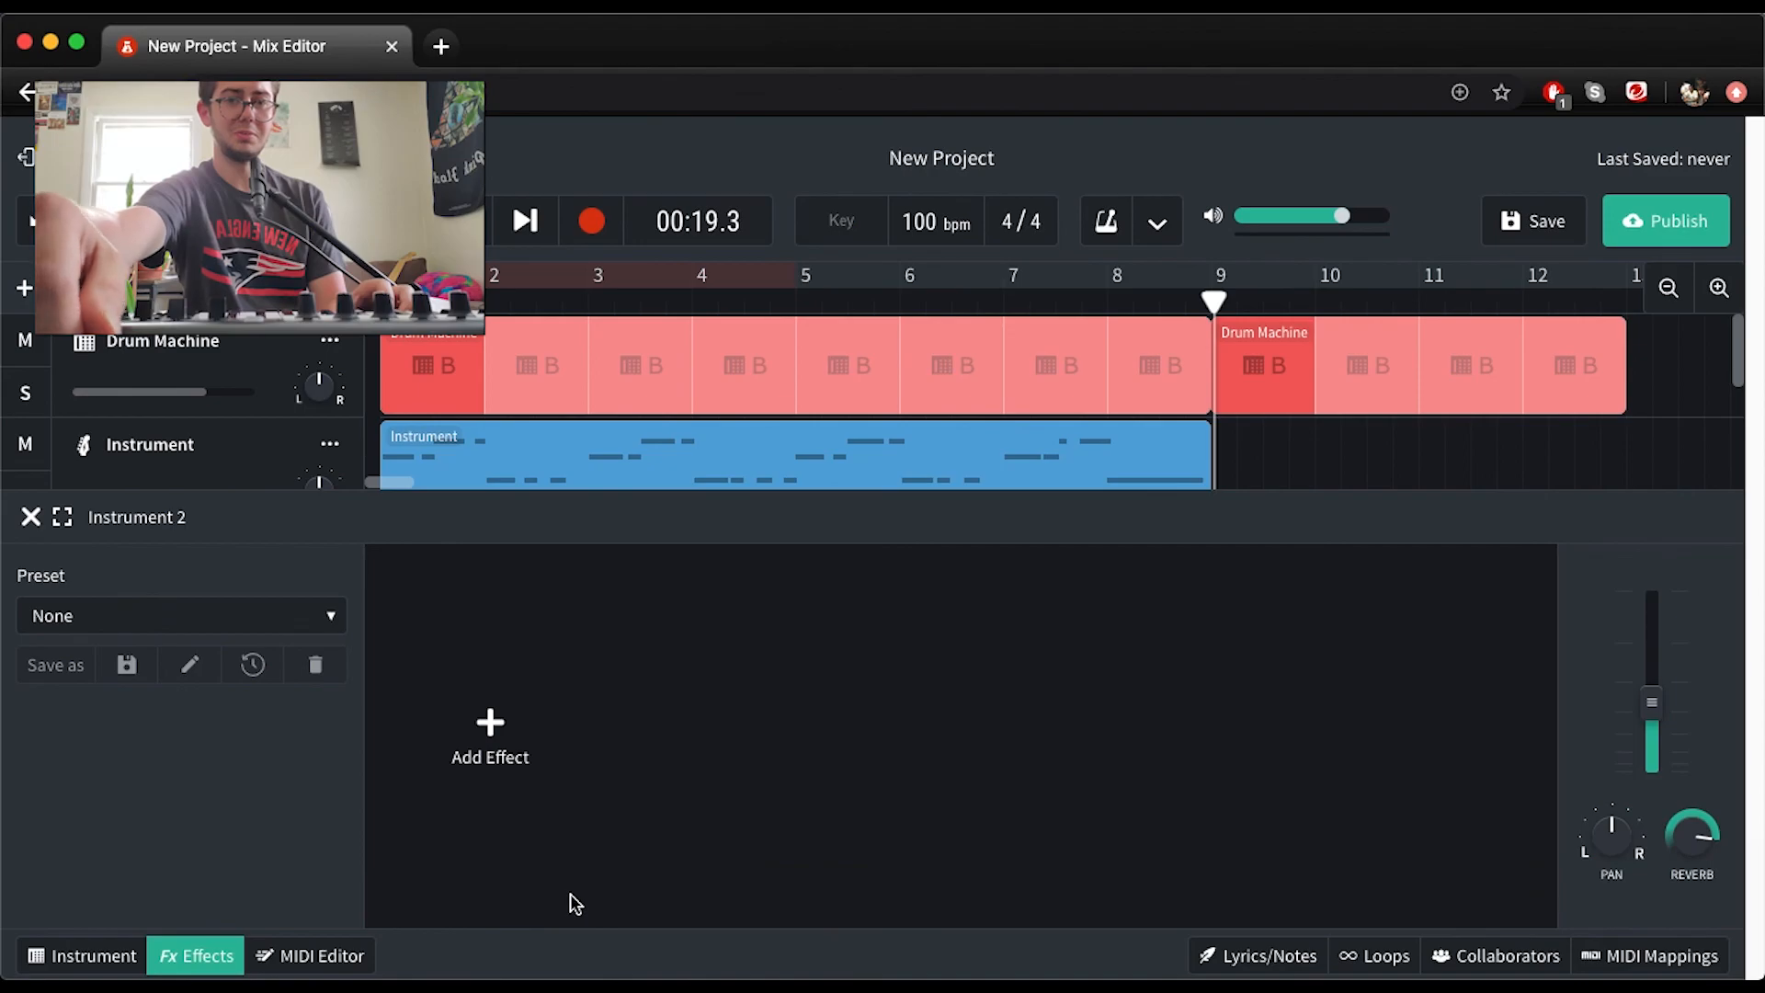